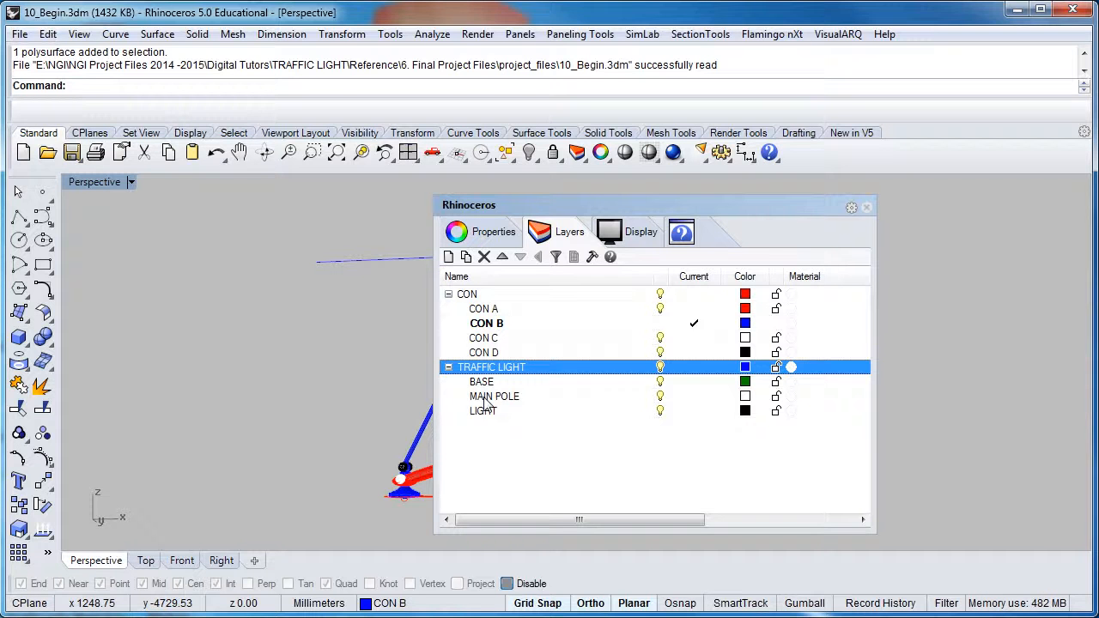
Create a sublayer named FEET under the BASE layer of TRAFFIC LIGHT.
left_click_drag(595, 205, 336, 198)
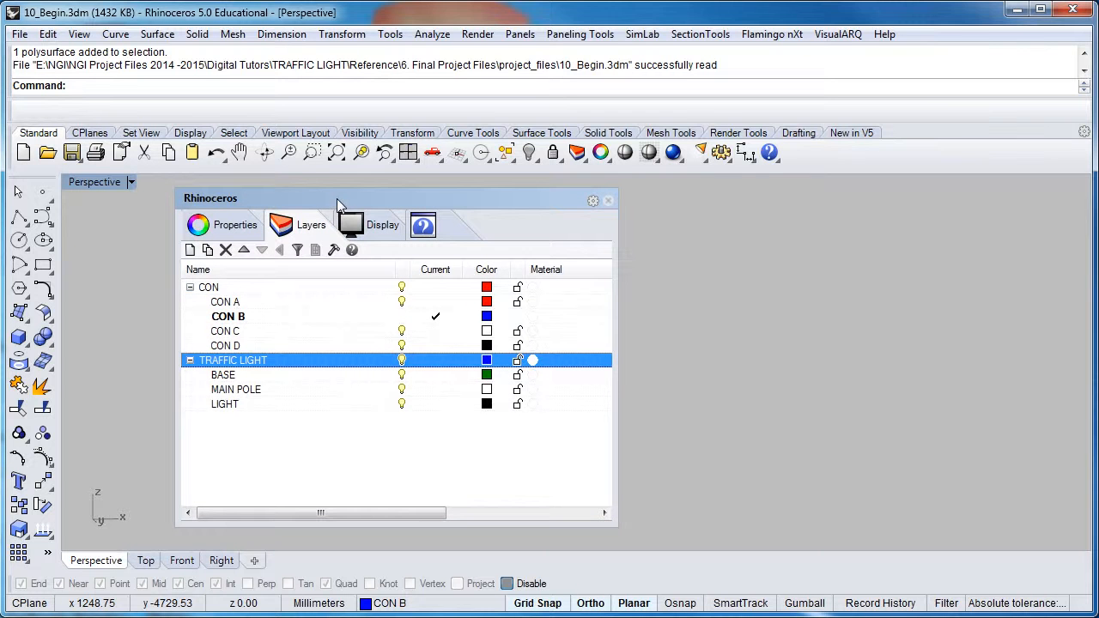
left_click(252, 394)
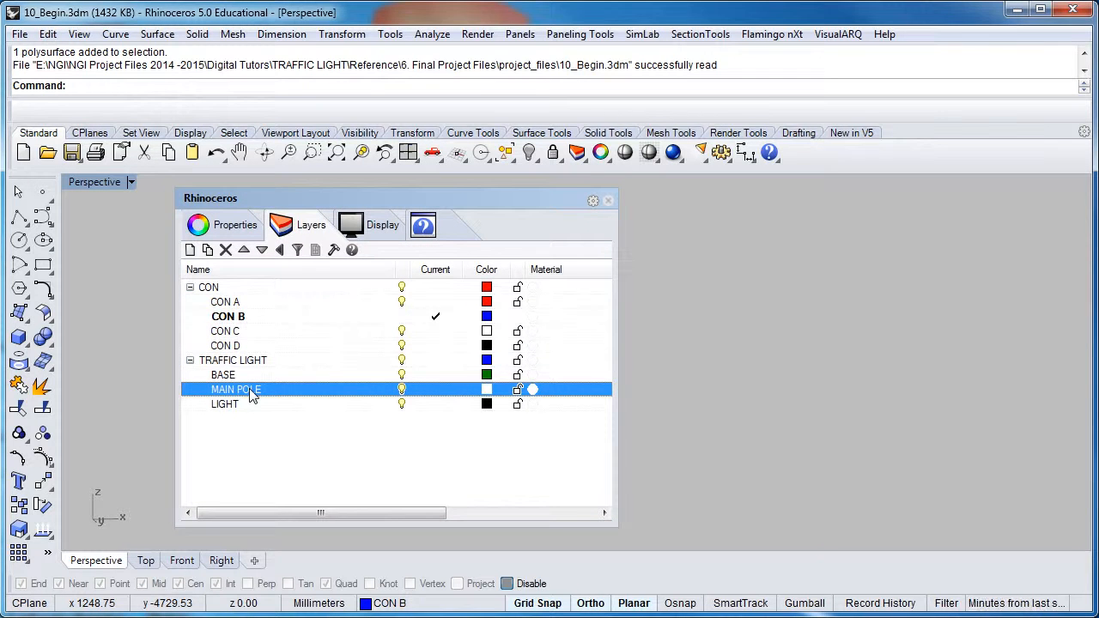
left_click(242, 379)
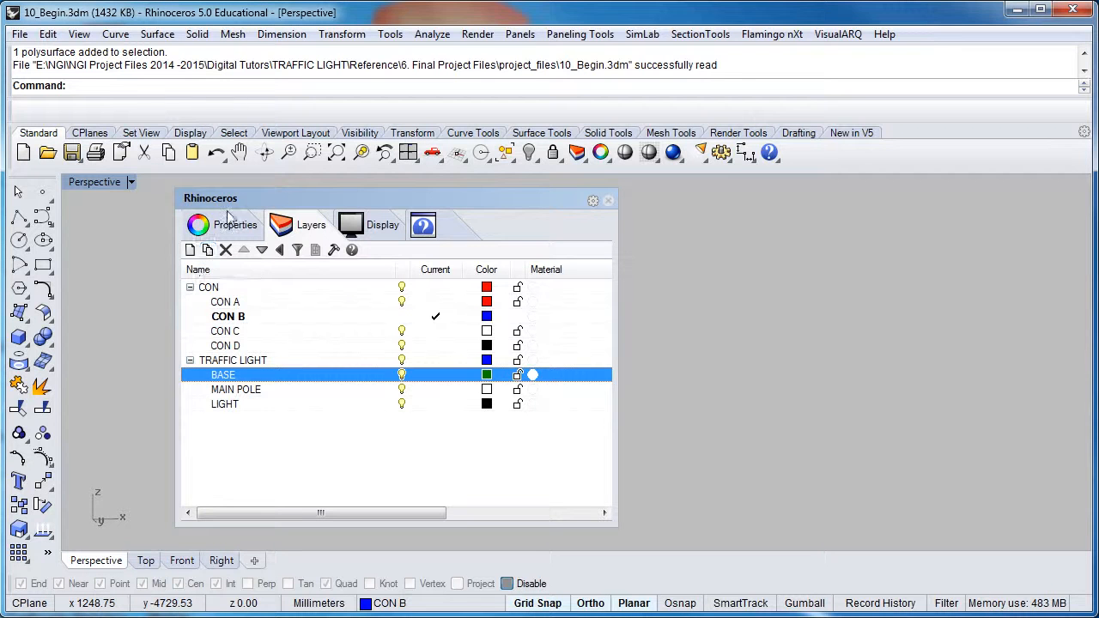
left_click(207, 250)
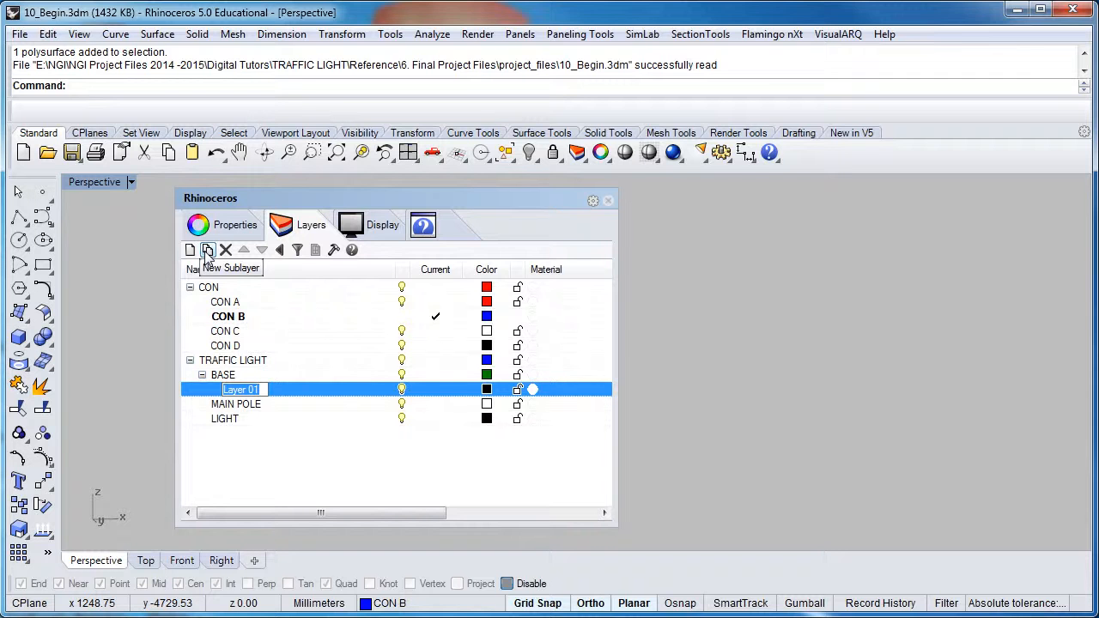
type("FEET")
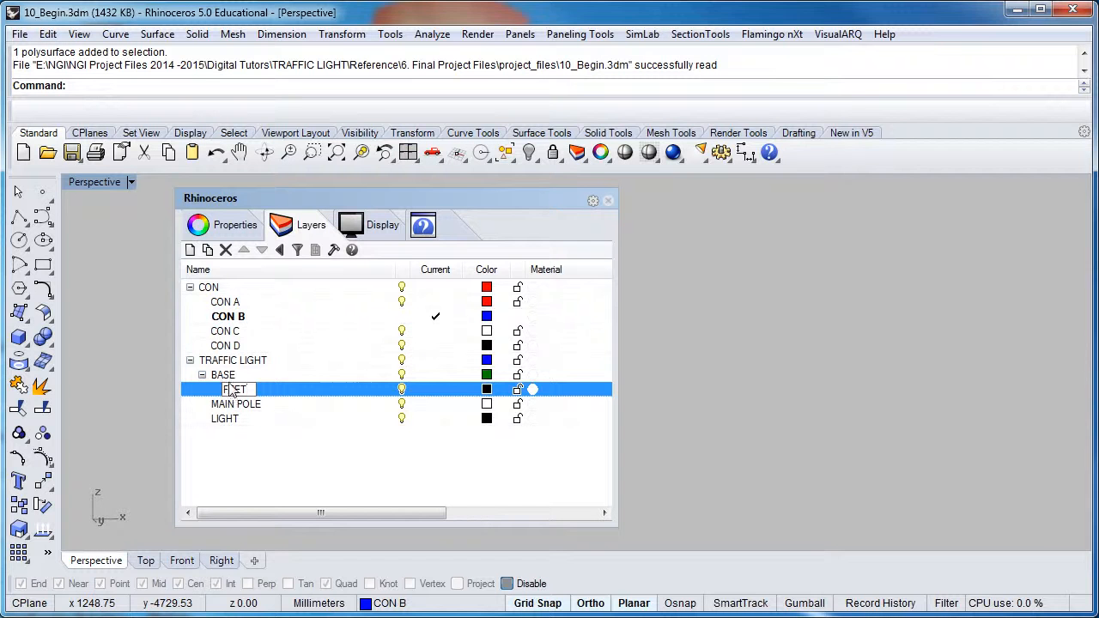
left_click(227, 378)
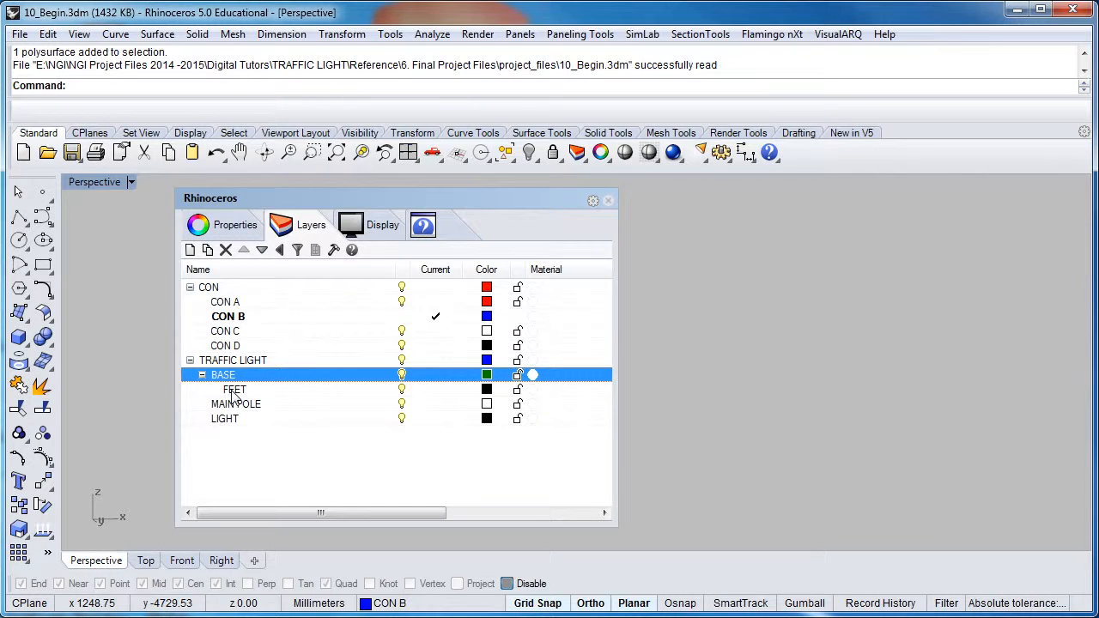
Add three more layers at the same level as FEET under BASE, named CHROME, GUNMETAL and HAZARD YELLOW.
left_click(232, 391)
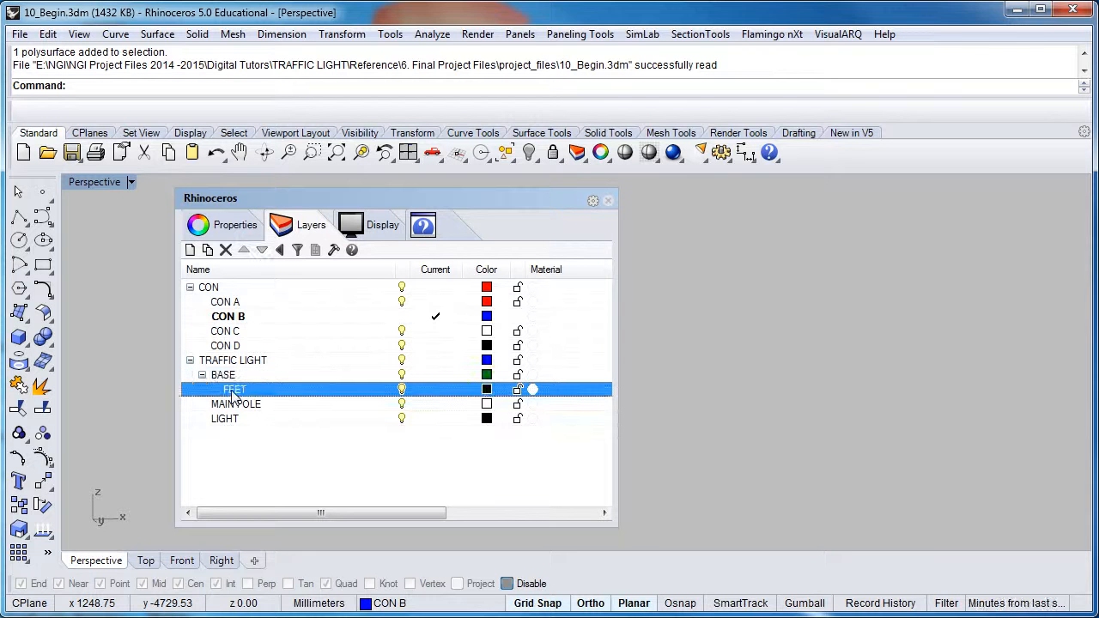
left_click(227, 377)
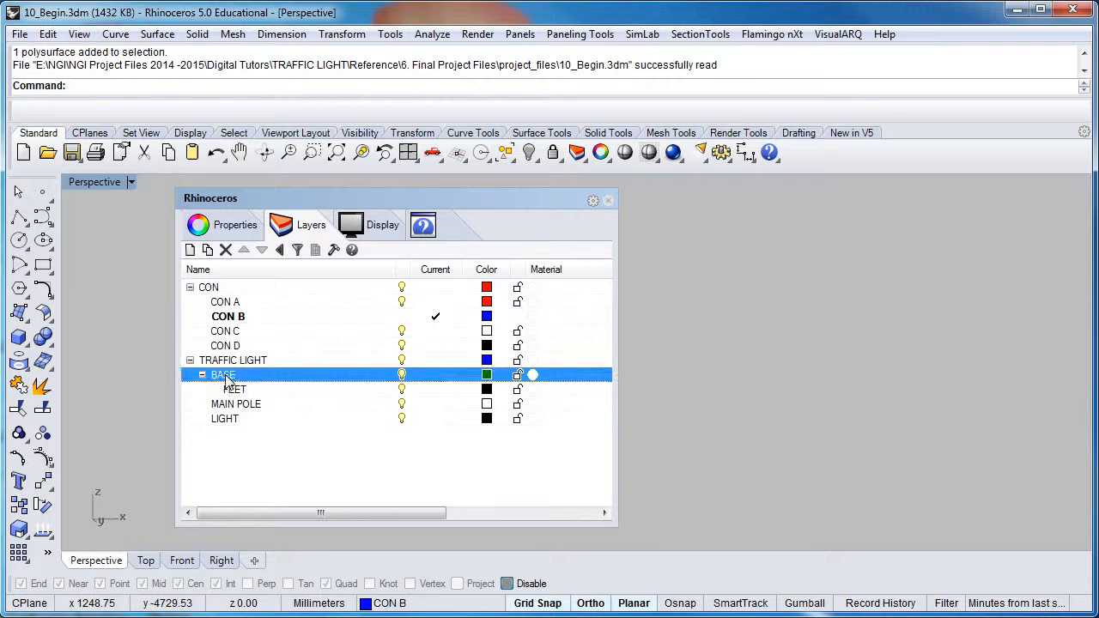
left_click(235, 393)
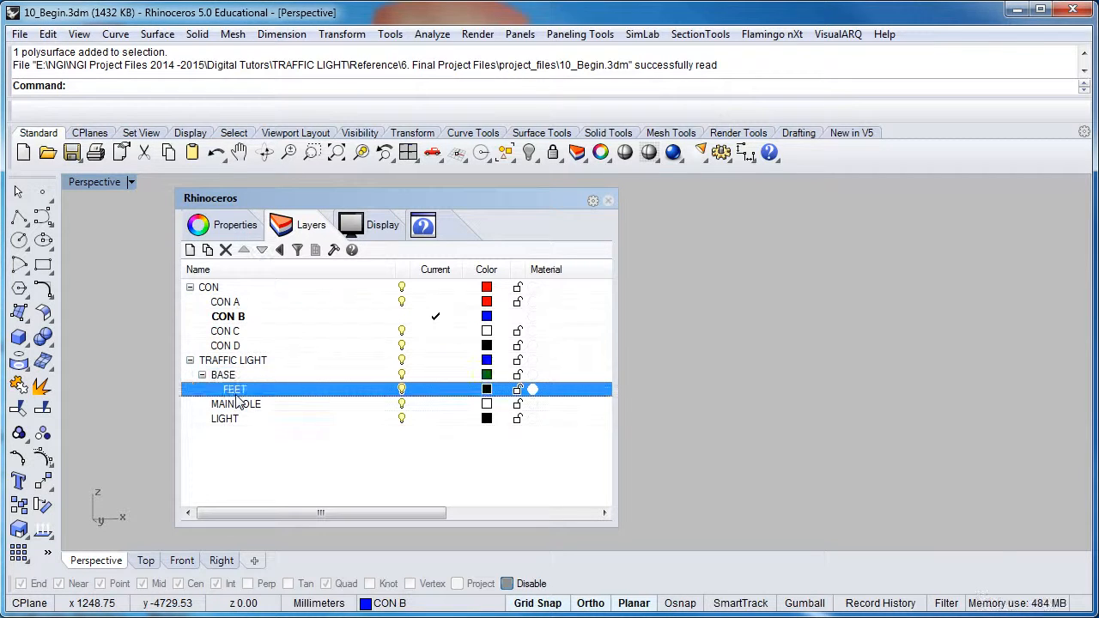
left_click(190, 250)
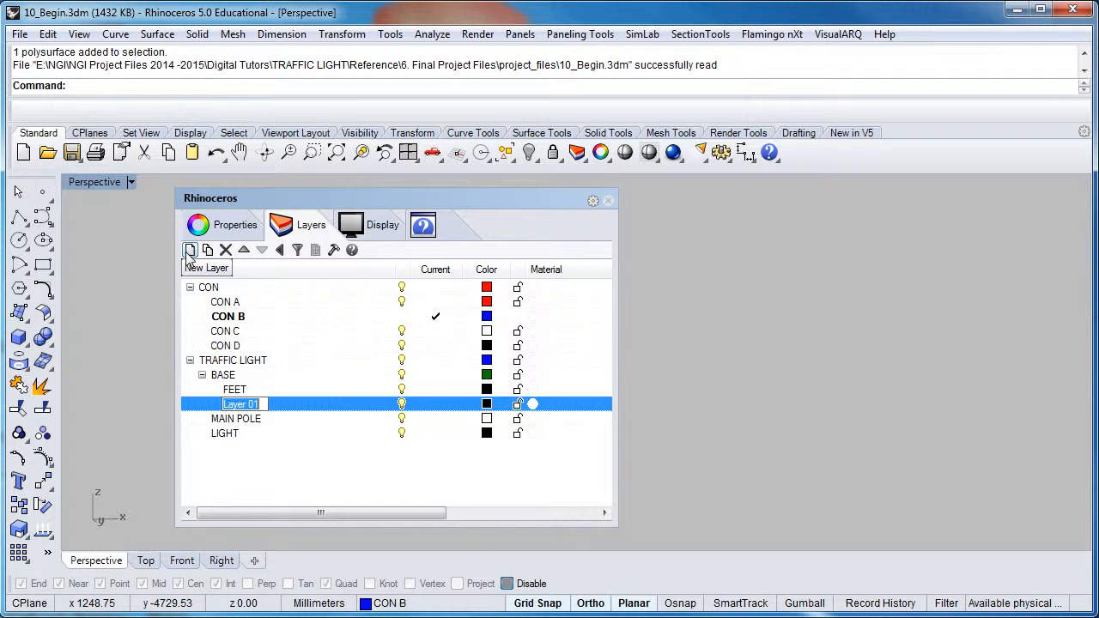
type("CHROME")
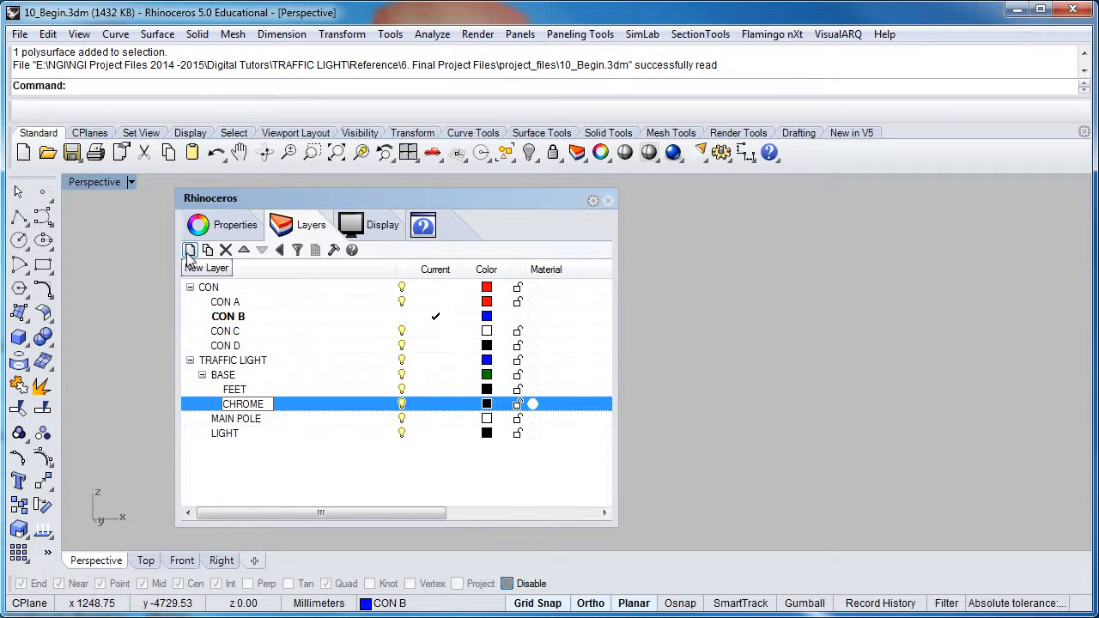
left_click(190, 250)
type("GUNMETAL")
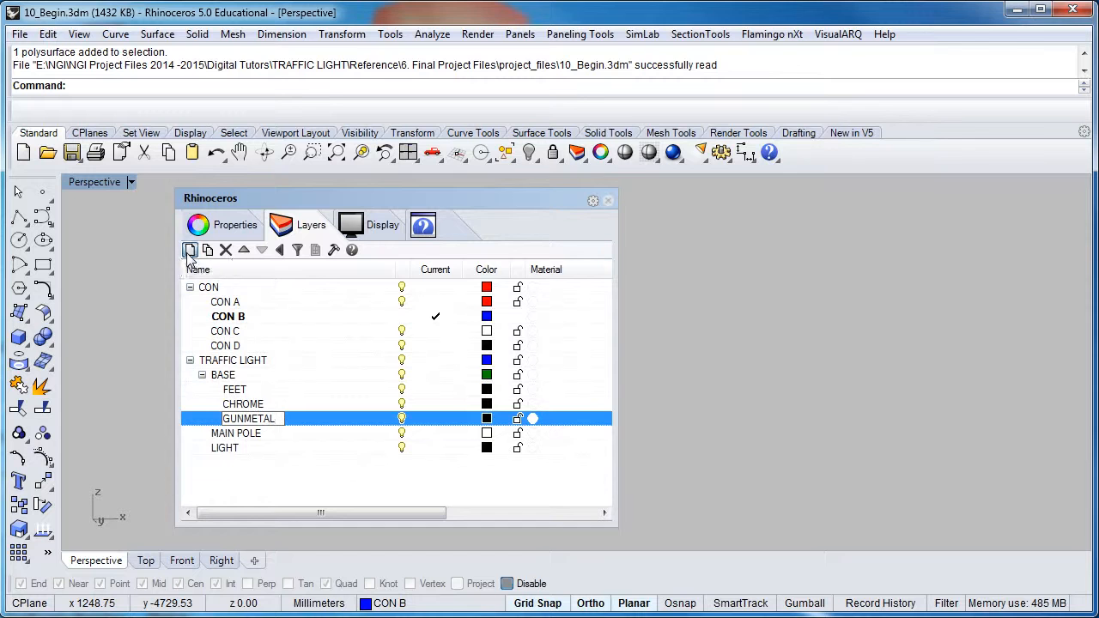
left_click(190, 250)
type("HAZARD")
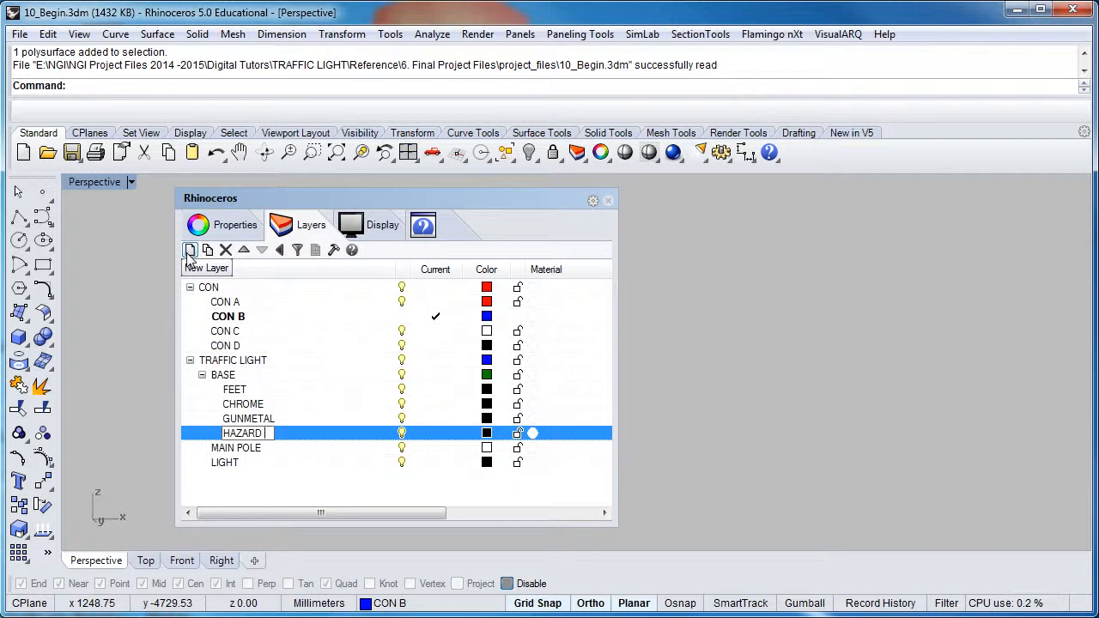
type(" YELLOW")
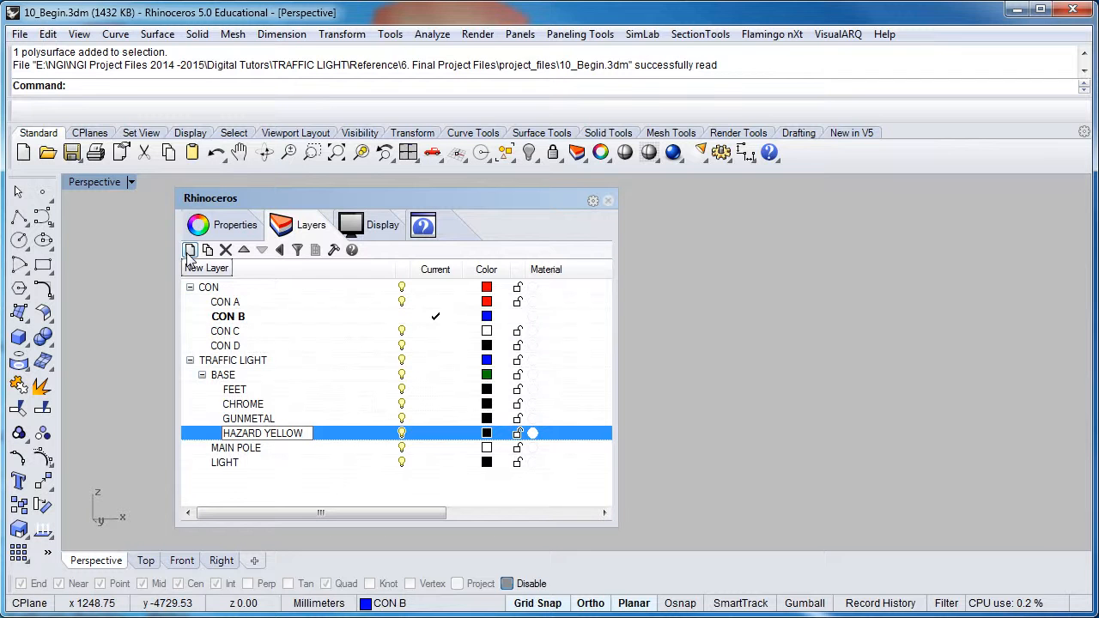
Set the HAZARD YELLOW layer's color to a slightly darkened yellow, RGB 229, 229, 13.
left_click(486, 433)
left_click(612, 299)
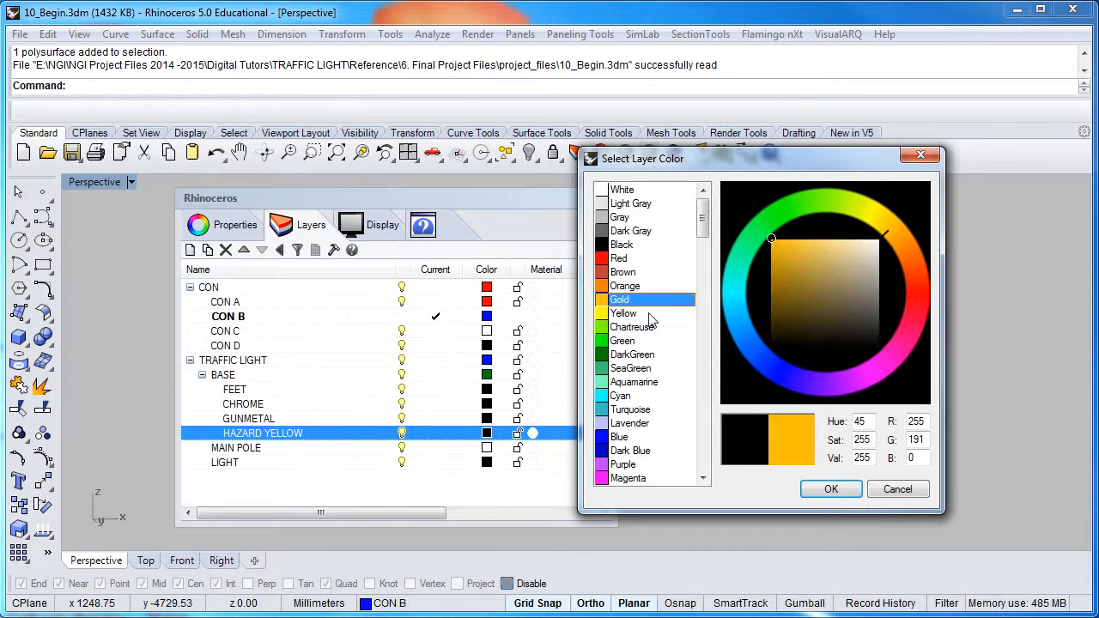
left_click(629, 314)
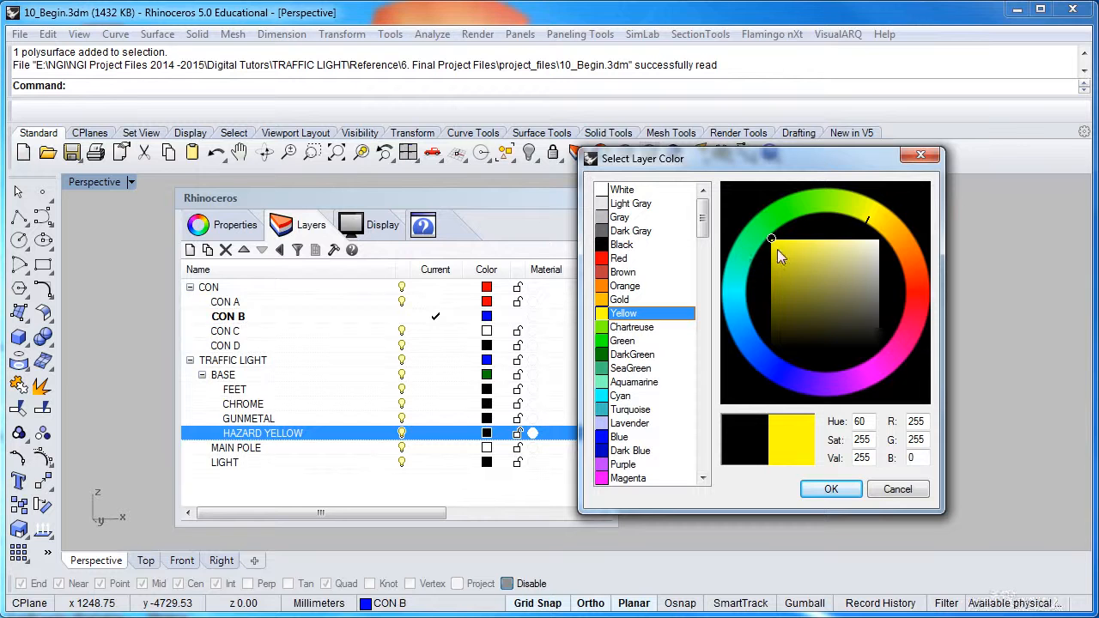
left_click(777, 248)
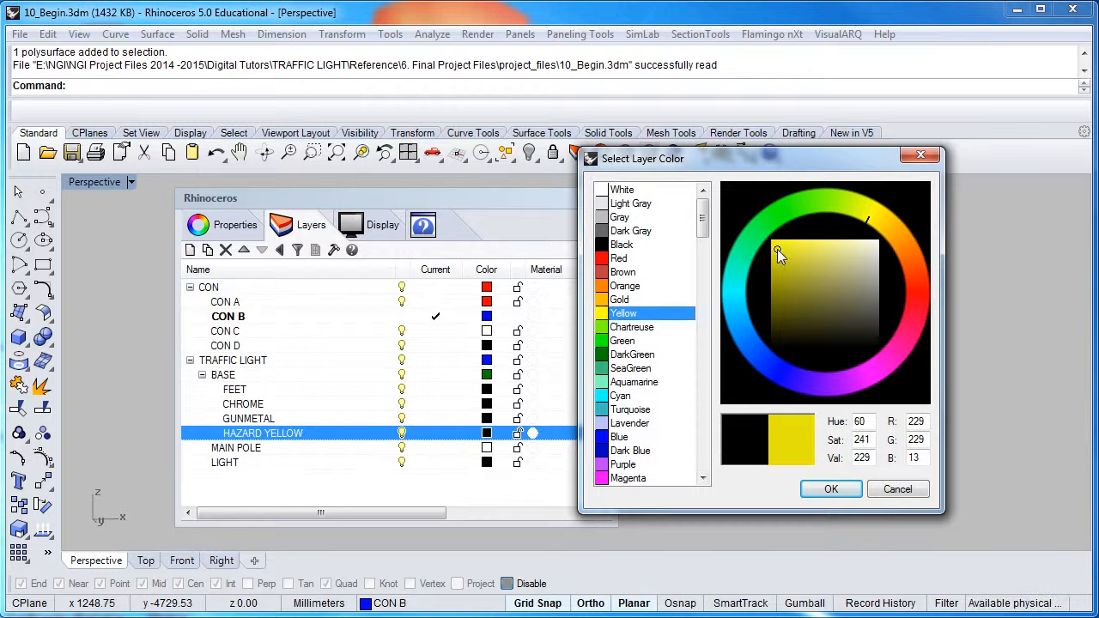
left_click(815, 489)
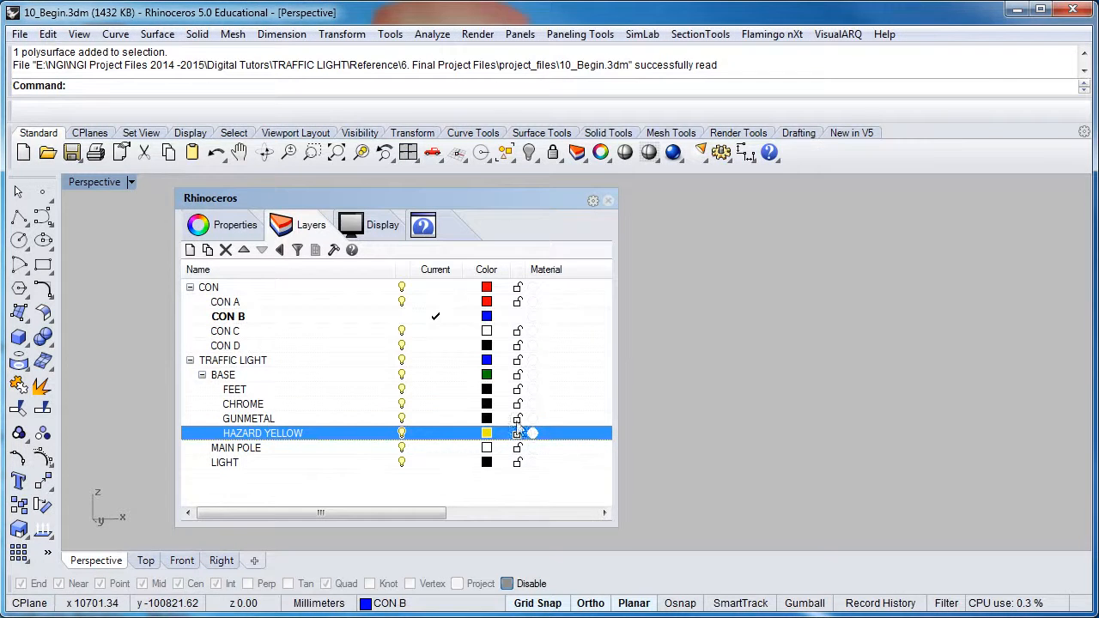
Set the GUNMETAL layer's color to a bright lime green, RGB 136, 255, 0.
left_click(487, 418)
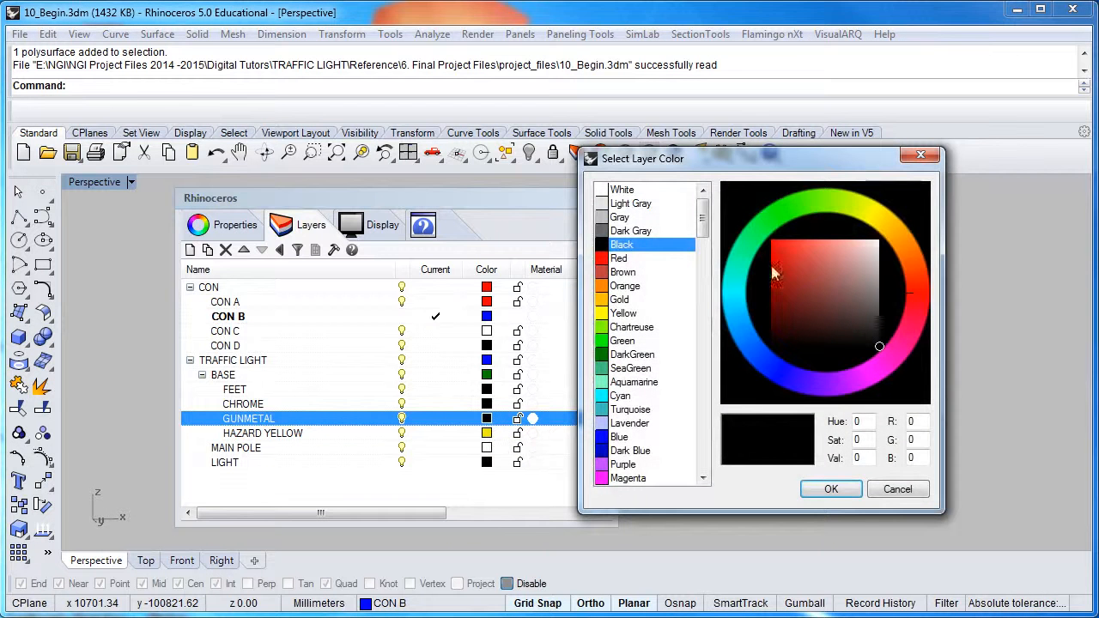
left_click(831, 210)
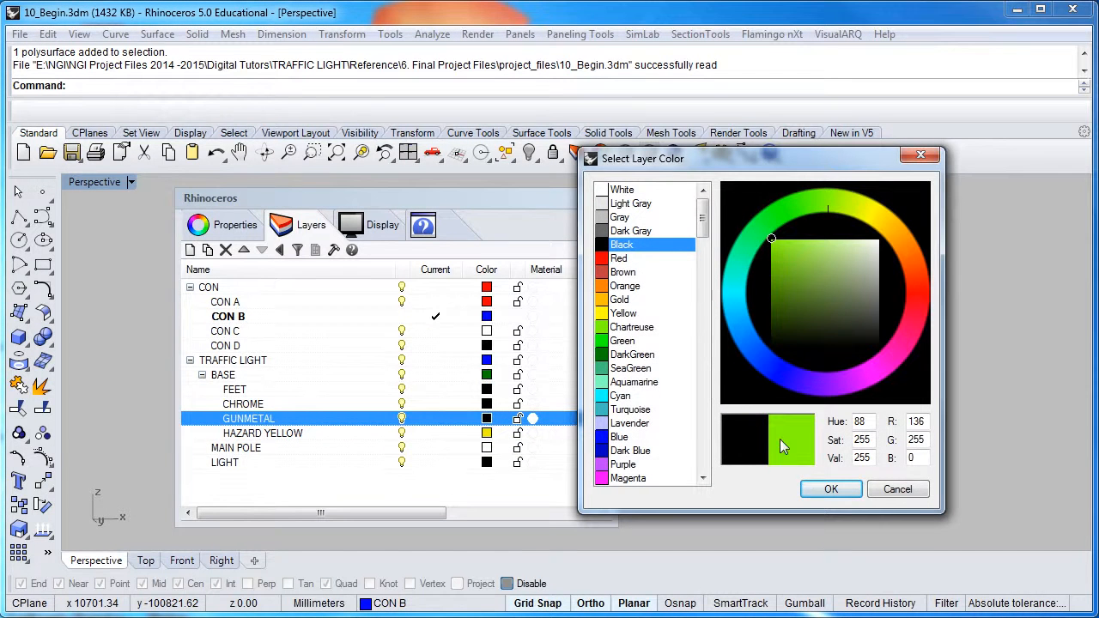
left_click(817, 490)
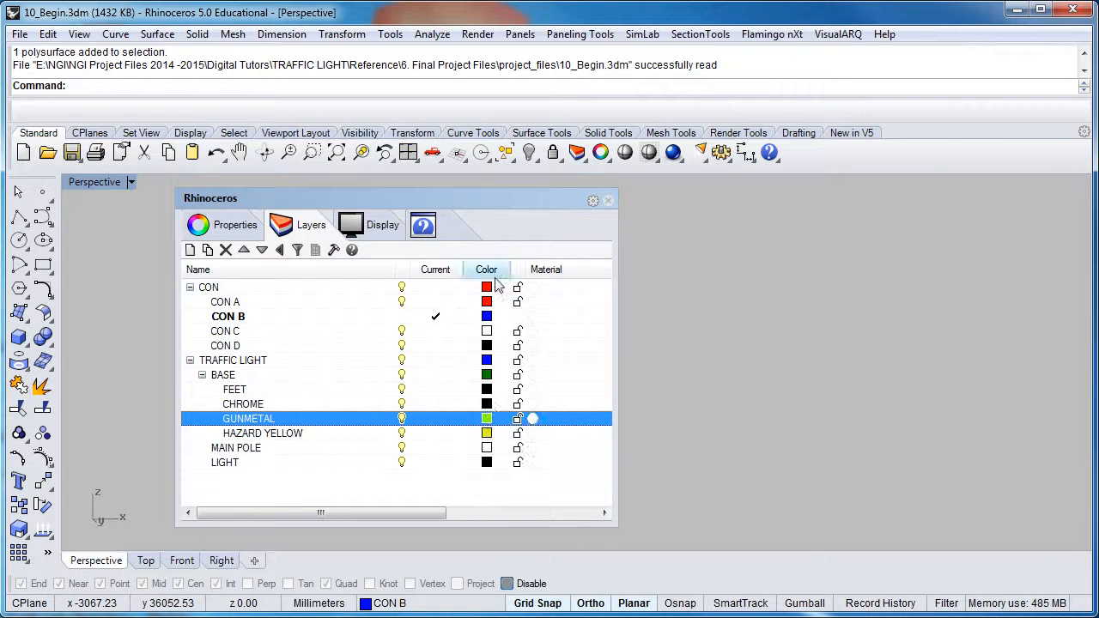
Set the CHROME layer's color to a light red, RGB 247, 61, 61.
left_click(487, 404)
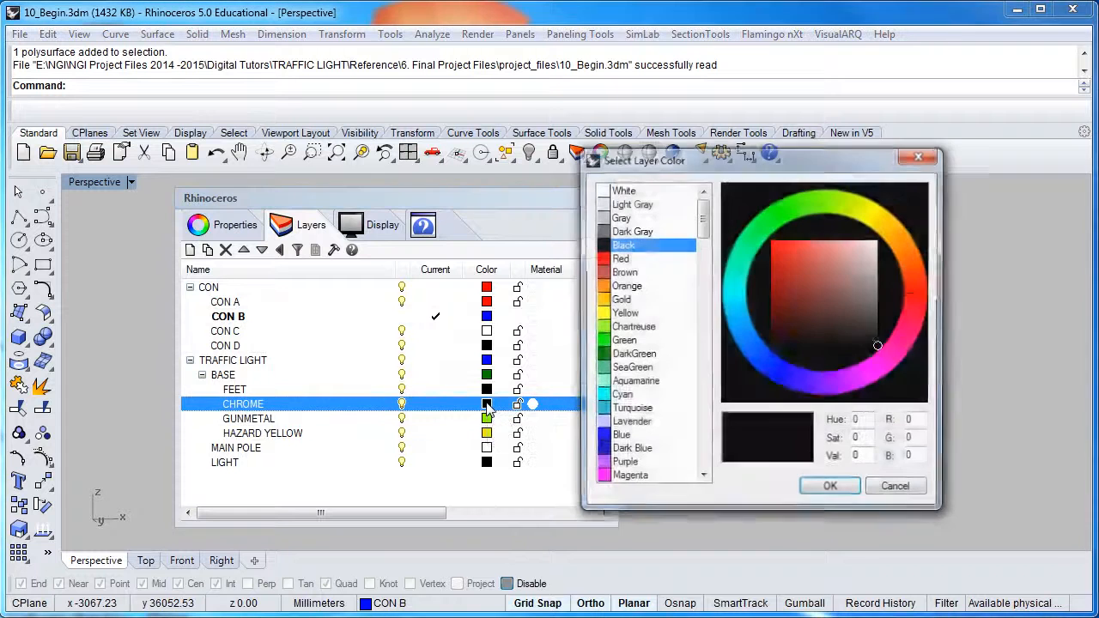
left_click(613, 259)
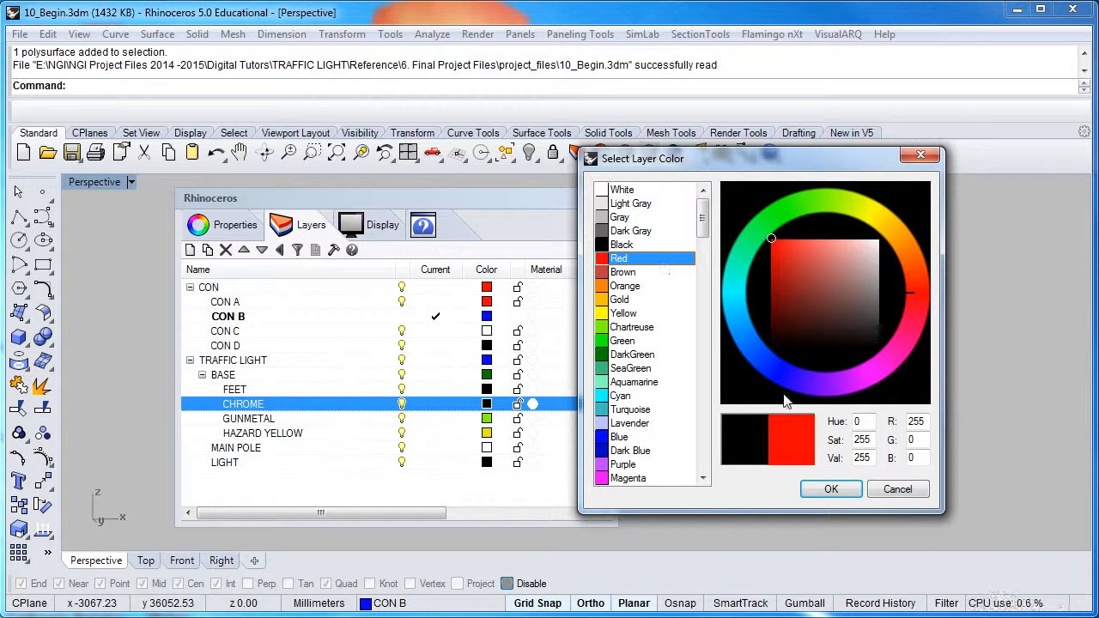
mouse_move(831, 258)
left_mouse_down()
mouse_move(803, 237)
mouse_move(784, 248)
mouse_move(807, 241)
mouse_move(797, 243)
left_mouse_up()
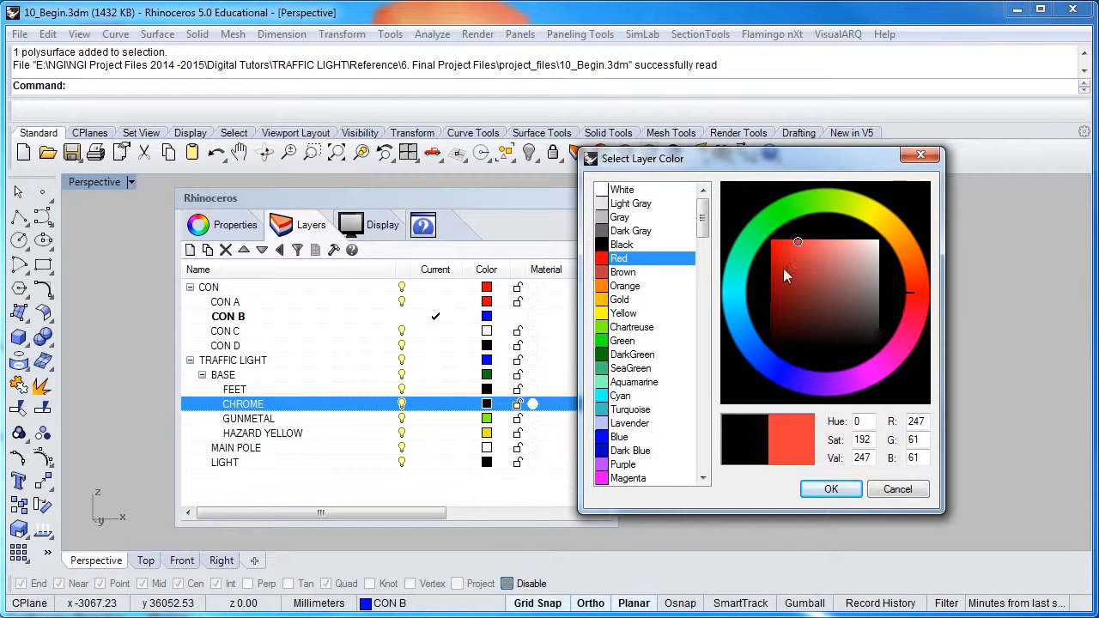
left_click(824, 491)
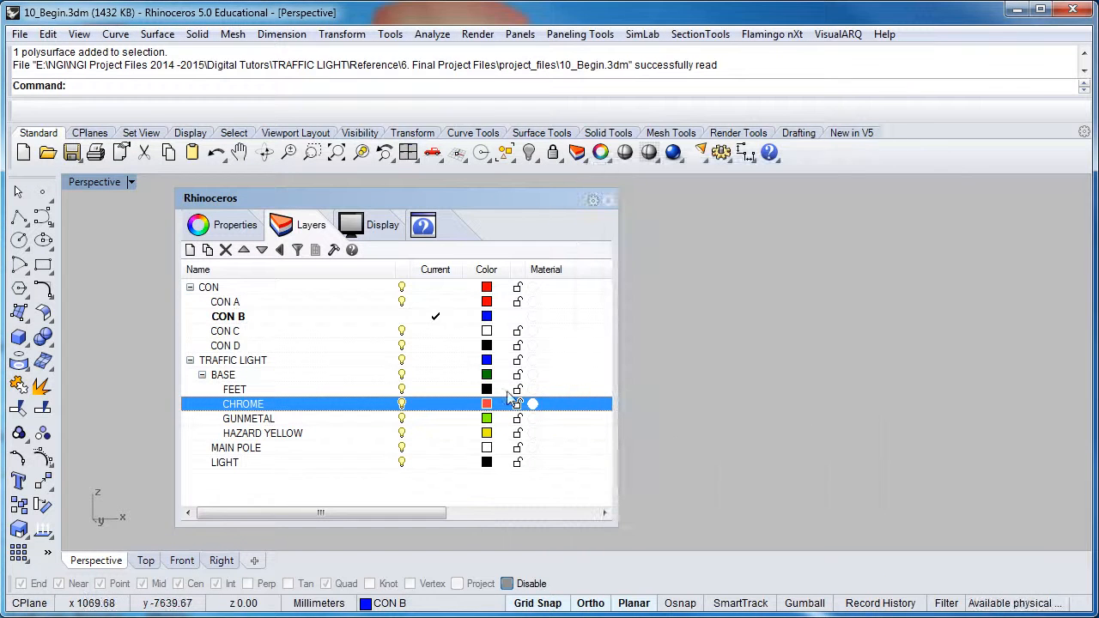
Make HAZARD YELLOW the current layer and move the layers window clear of the model.
left_click(439, 435)
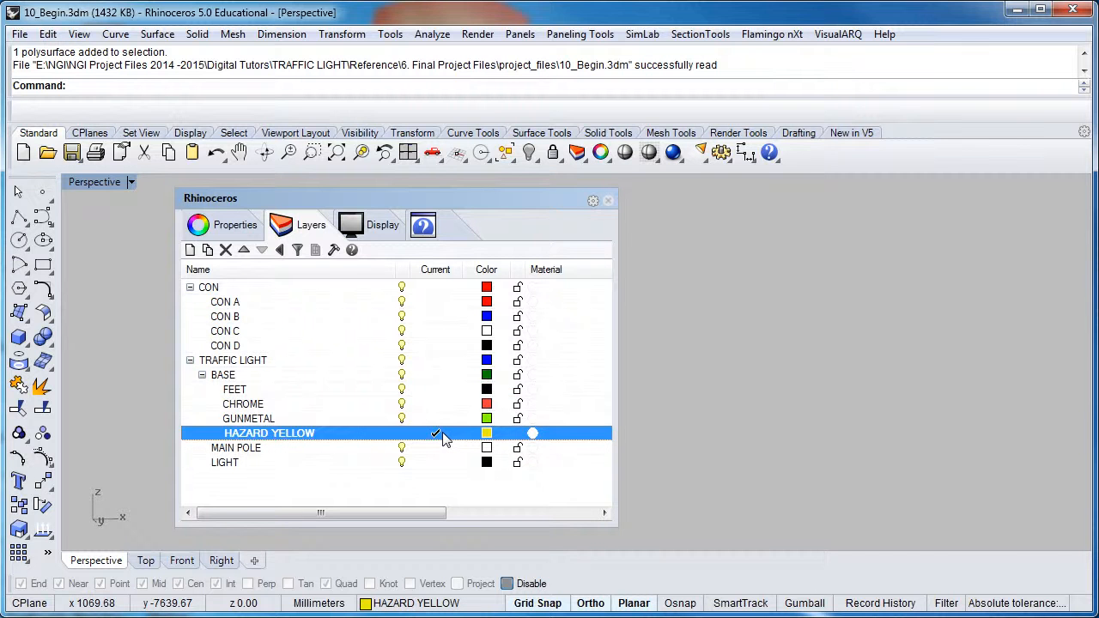
left_click_drag(440, 198, 858, 0)
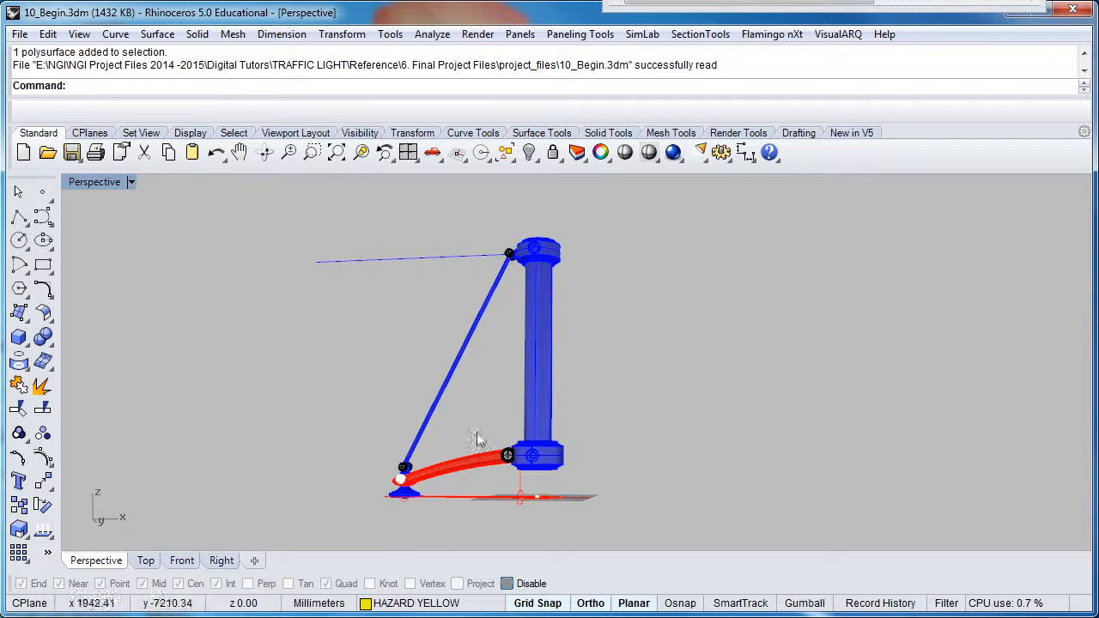
Select the lower collar, the vertical pole and the upper collar of the traffic light base together.
right_click_drag(461, 468, 527, 461)
scroll(527, 461, "up", 4)
scroll(530, 468, "up", 2)
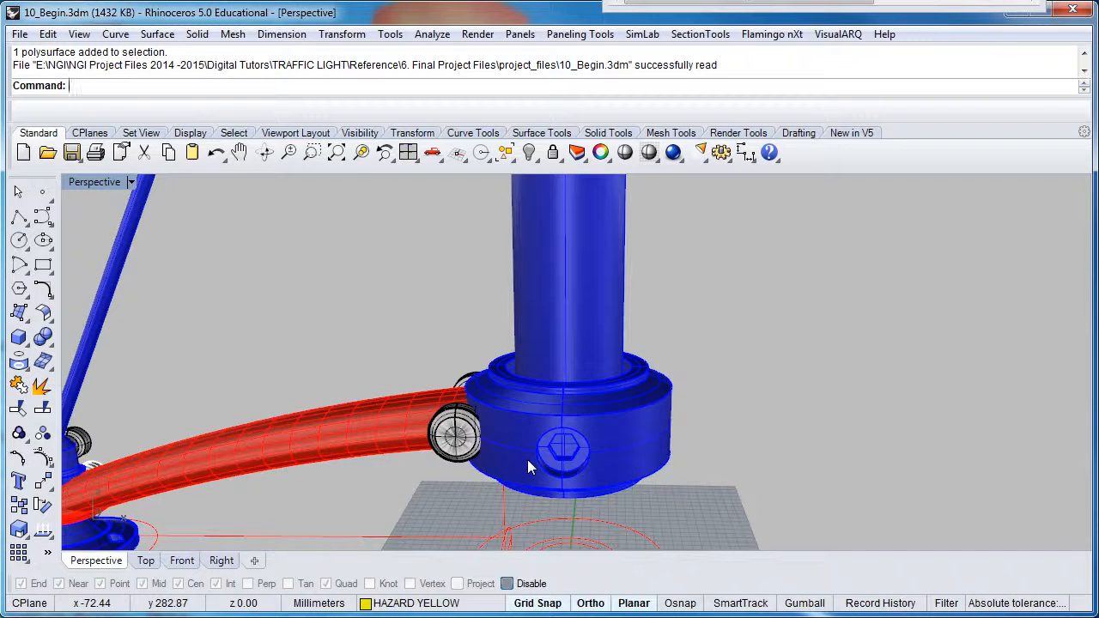
left_click(527, 461)
left_click(547, 323, "shift")
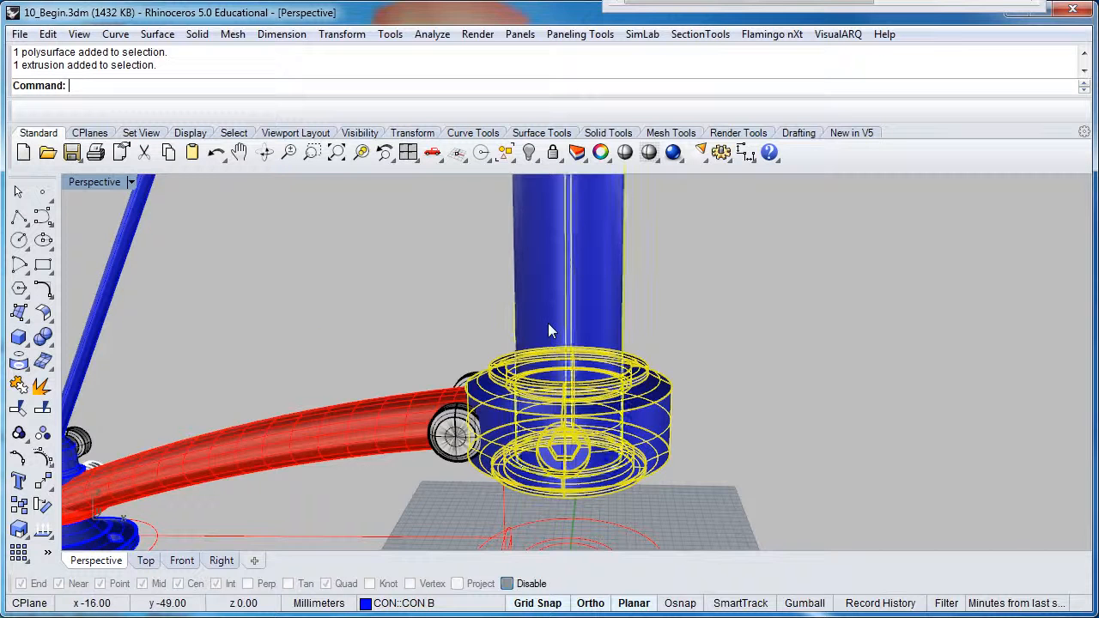
scroll(550, 283, "down", 4)
right_click_drag(570, 251, 566, 393, "shift")
right_click_drag(571, 267, 580, 415, "shift")
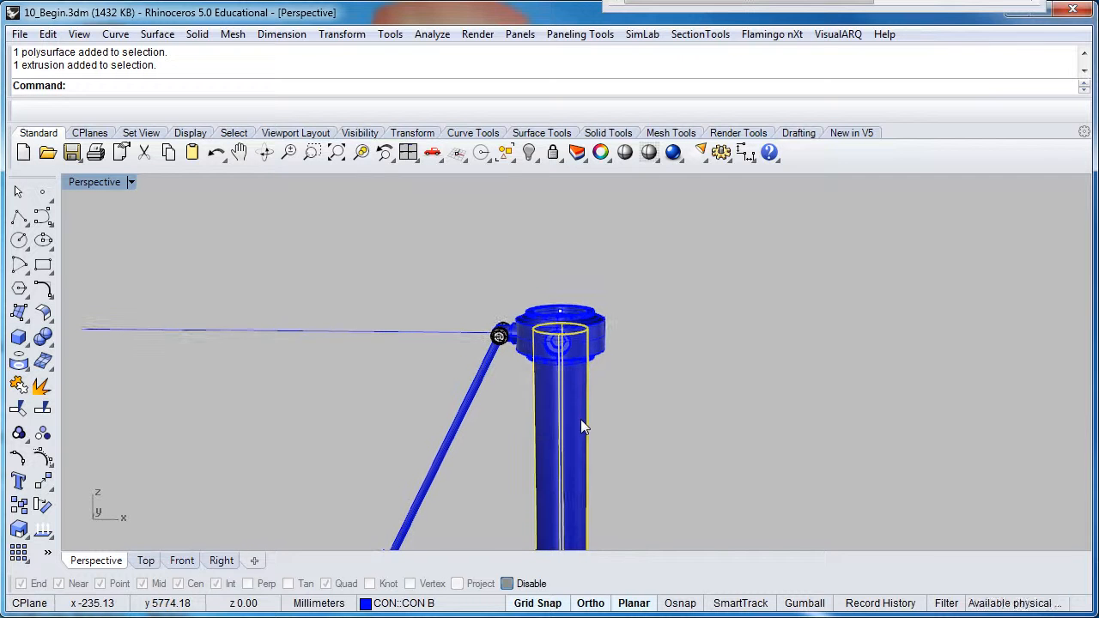
scroll(587, 331, "up", 1)
left_click(587, 331, "shift")
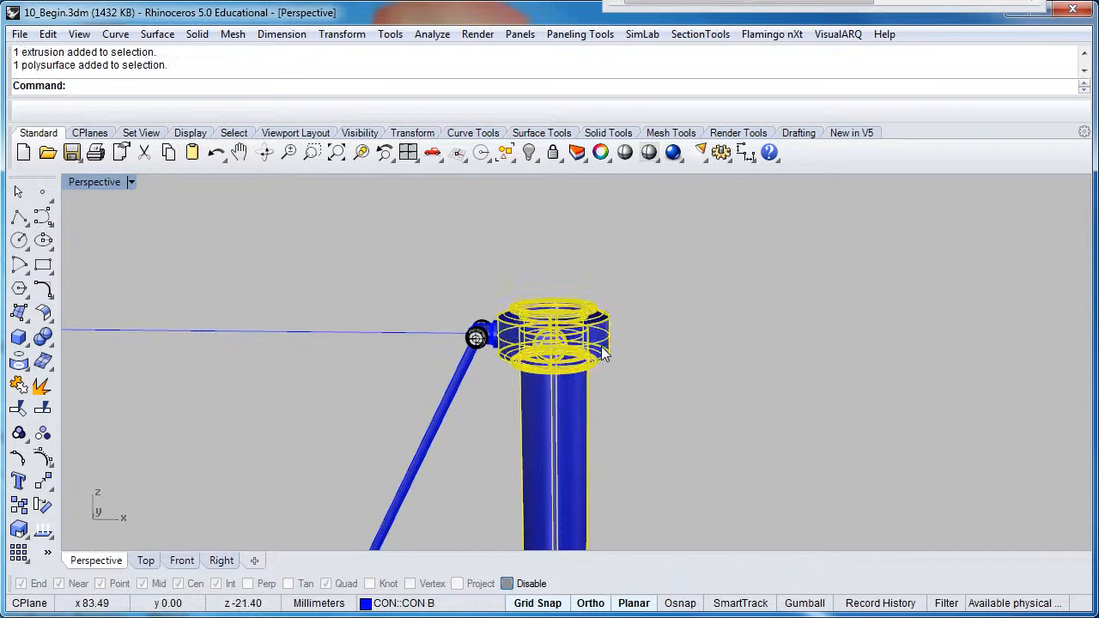
Add the diagonal brace rod and the joint bracket at its upper end to the current selection.
scroll(522, 341, "down", 3)
scroll(522, 341, "up", 2)
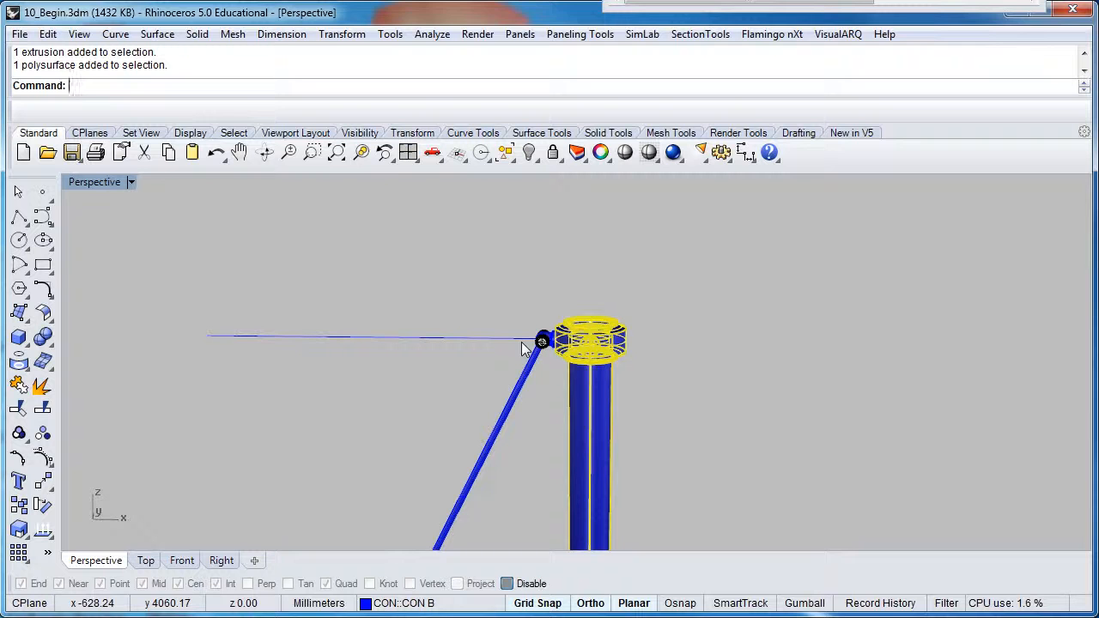
left_click(513, 396, "shift")
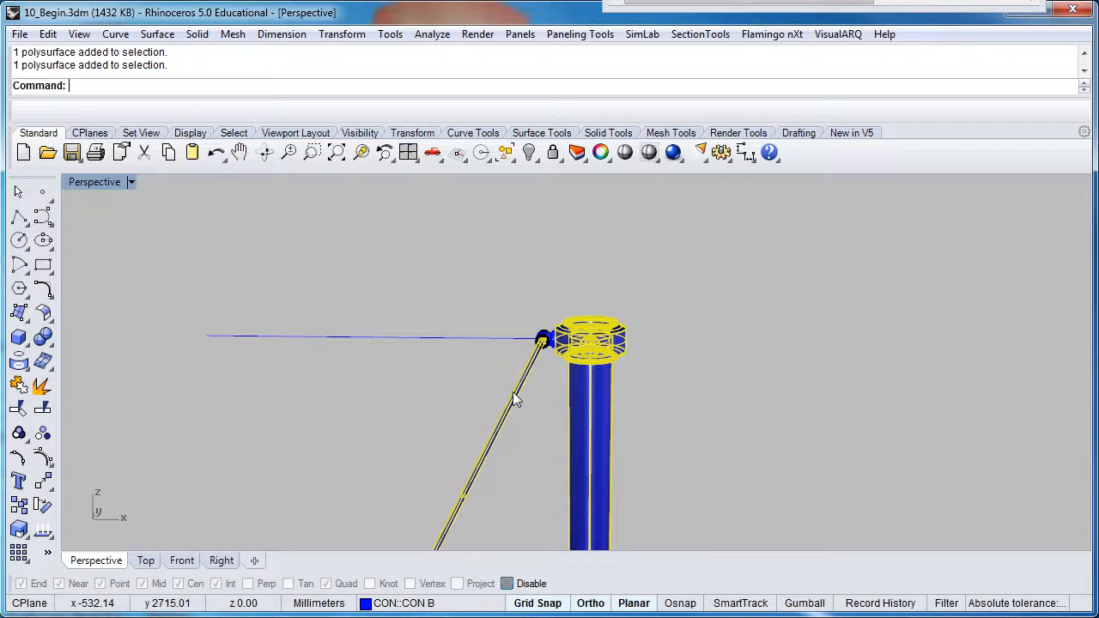
scroll(537, 342, "up", 8)
scroll(573, 342, "up", 2)
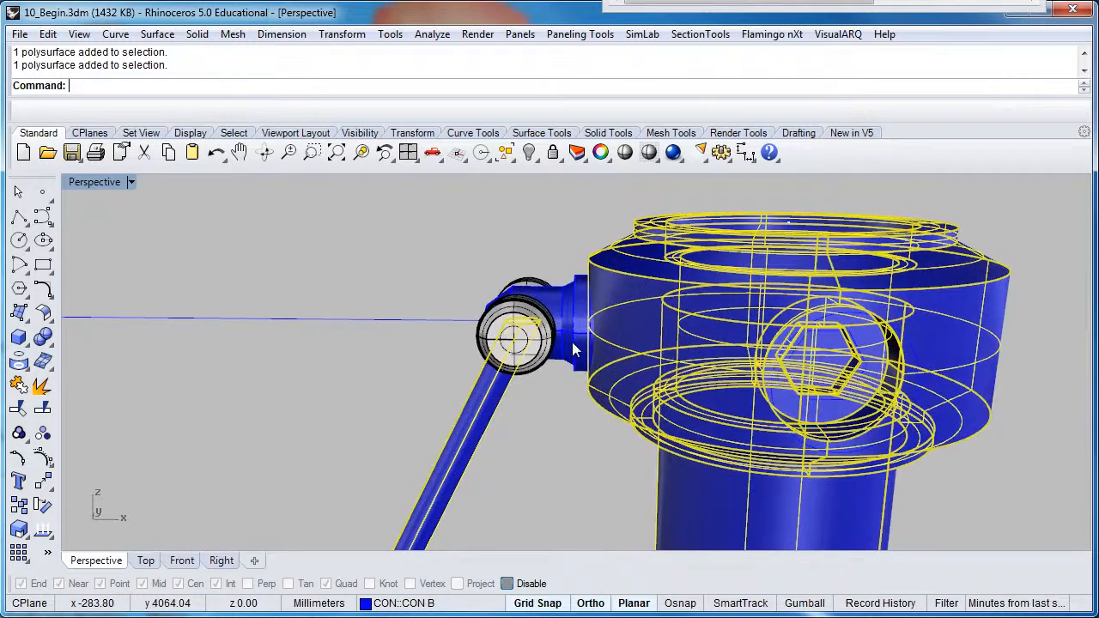
scroll(572, 342, "down", 6)
scroll(570, 342, "up", 3)
right_click_drag(571, 342, 687, 329)
scroll(687, 329, "up", 4)
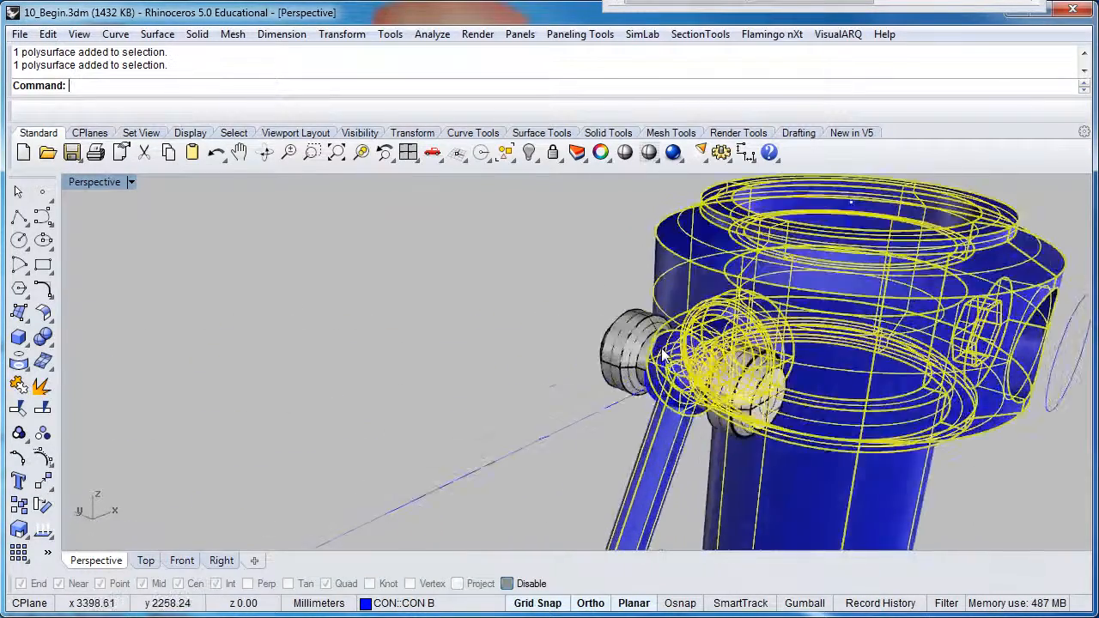
left_click(659, 397)
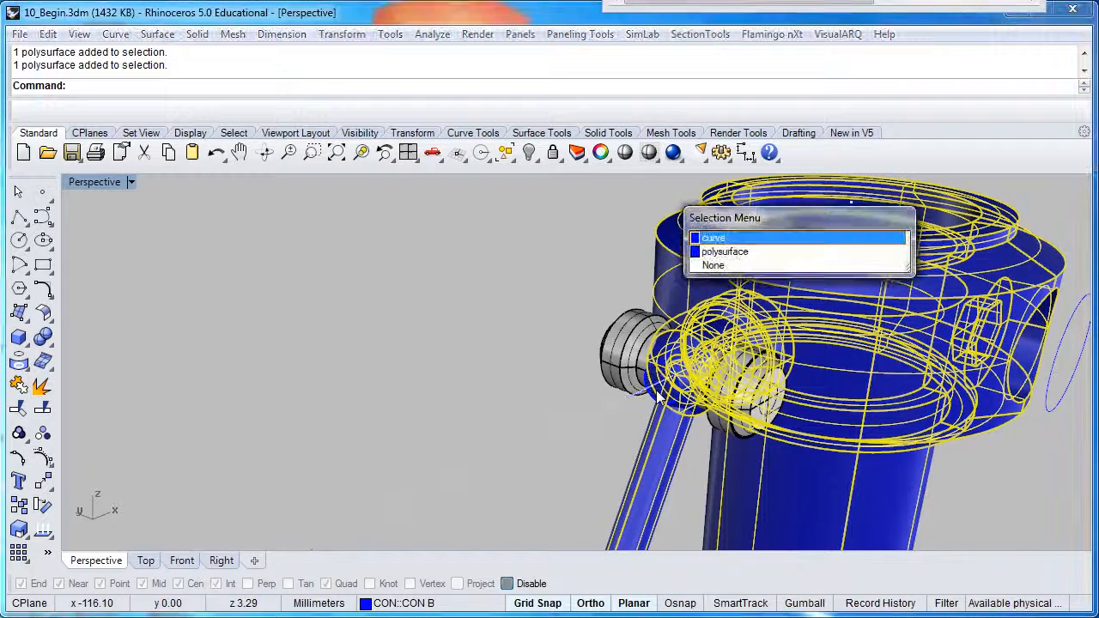
left_click(700, 267)
Add the joint bracket at the lower end of the diagonal brace to the selection.
scroll(647, 395, "down", 8)
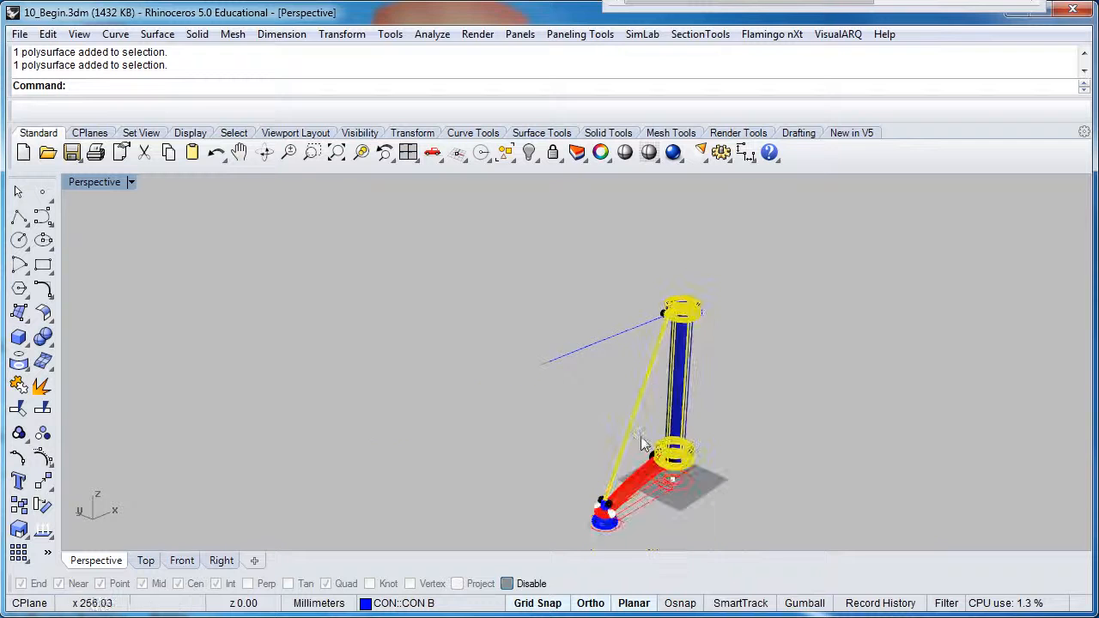
scroll(571, 425, "up", 7)
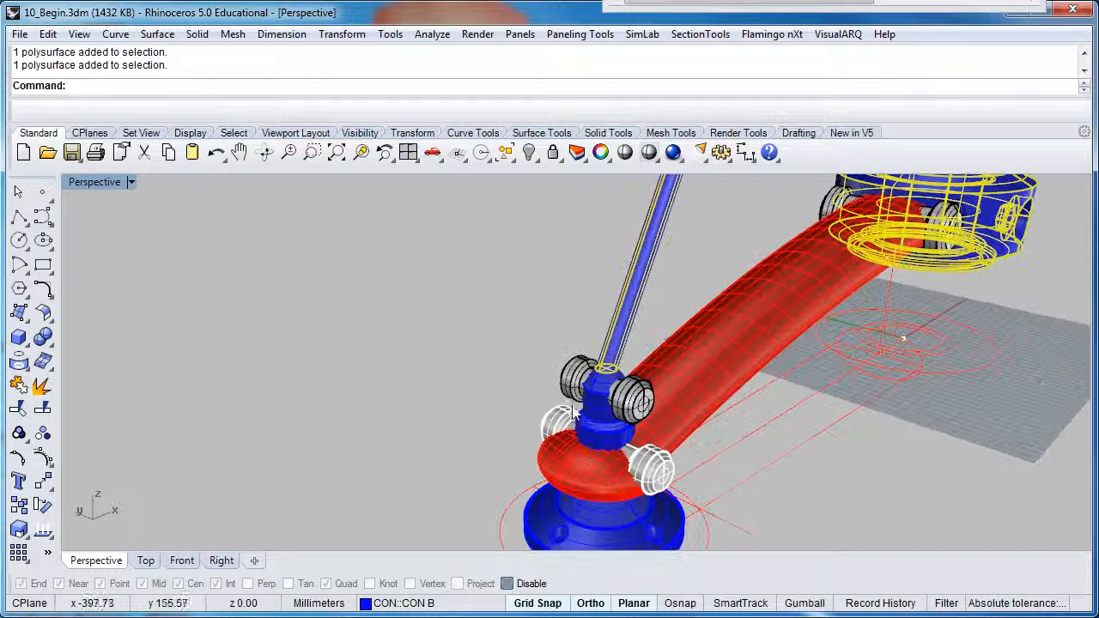
left_click(598, 436)
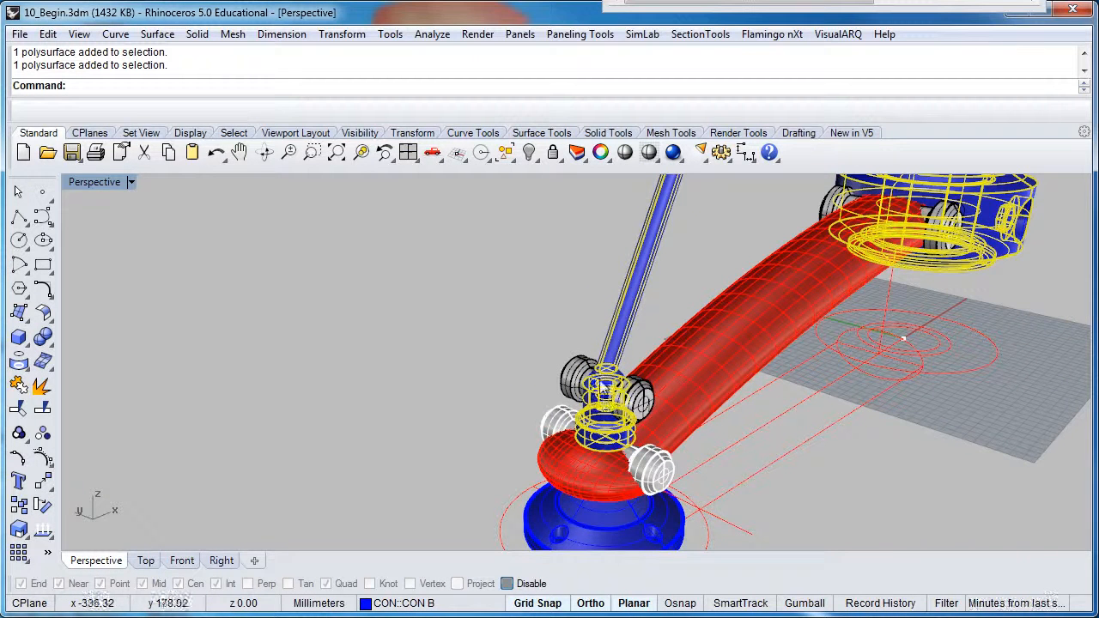
scroll(601, 388, "down", 6)
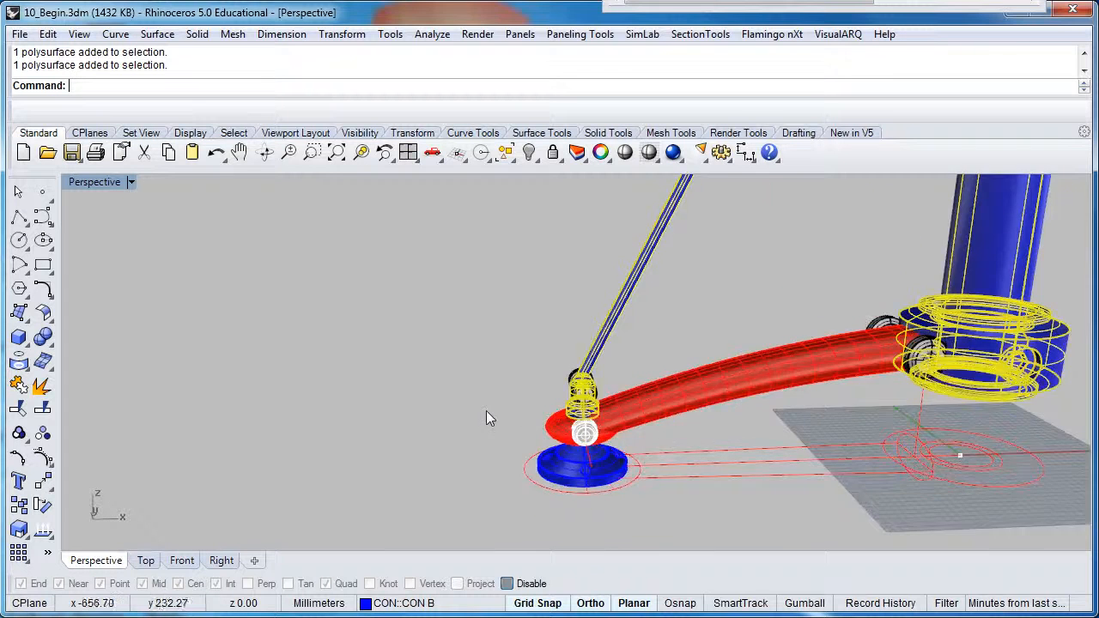
scroll(462, 452, "down", 5)
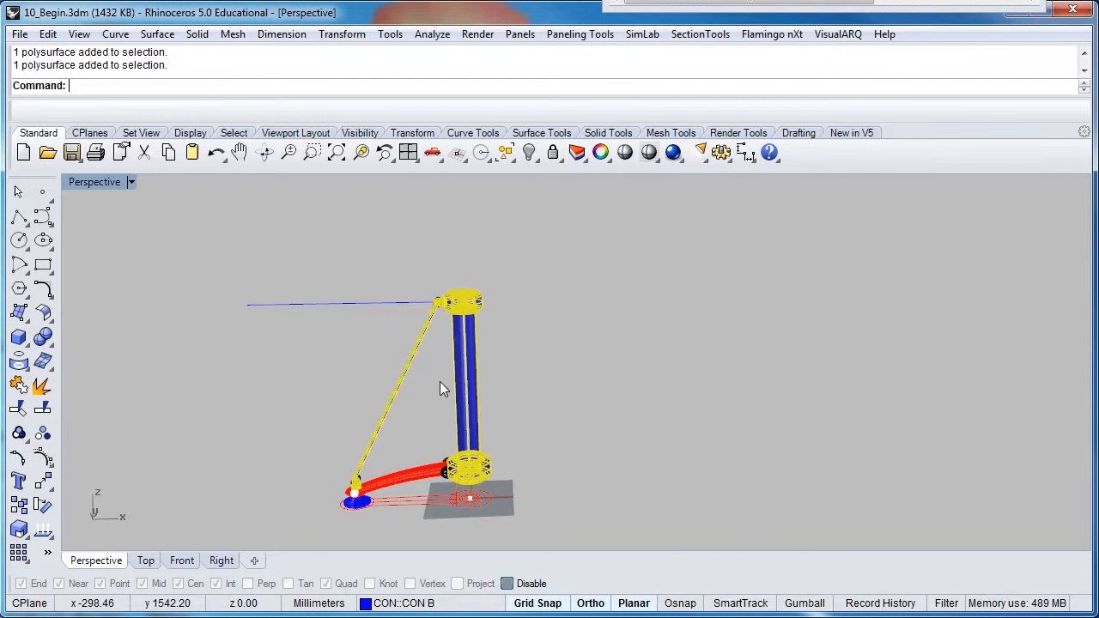
right_click_drag(427, 367, 420, 362)
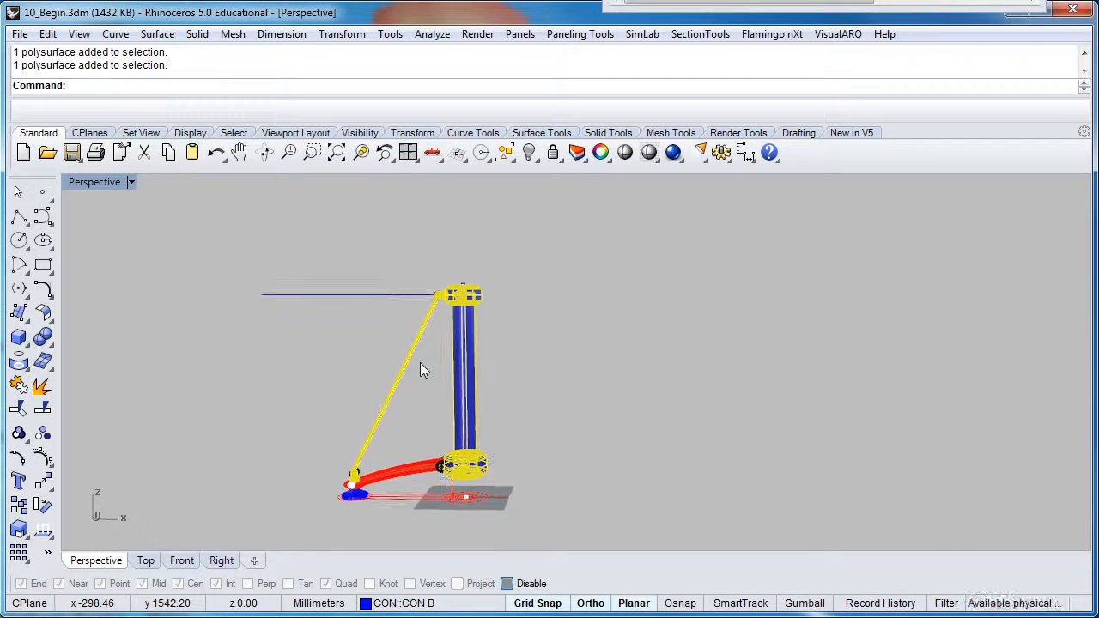
Bring the layers window back into view, change the selected base parts to the HAZARD YELLOW layer, and clear the selection.
left_click_drag(798, 0, 733, 190)
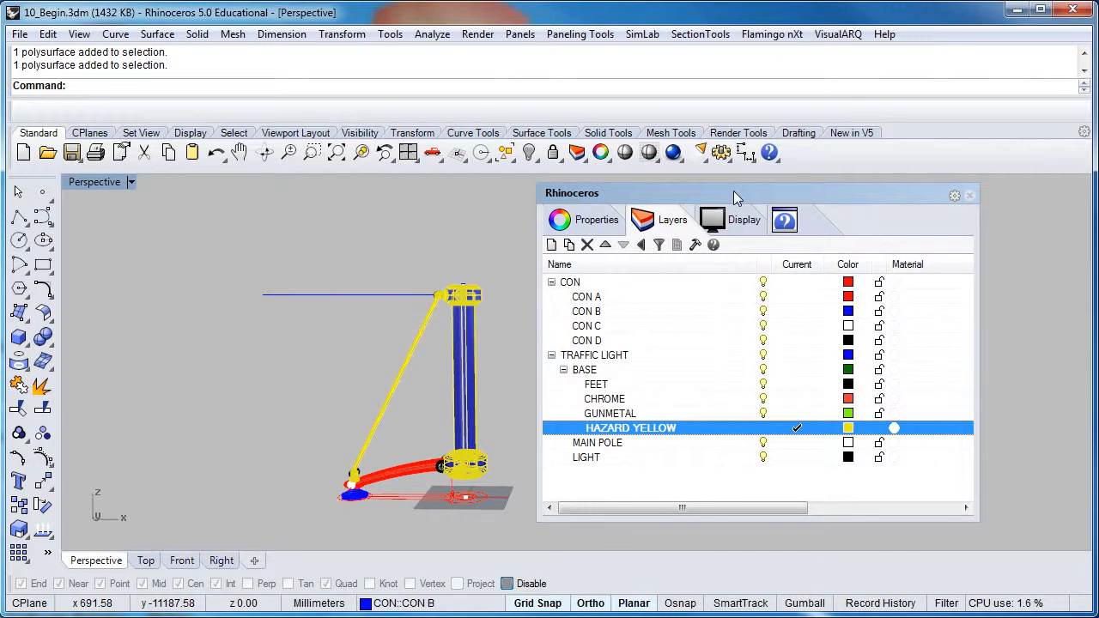
right_click(726, 439)
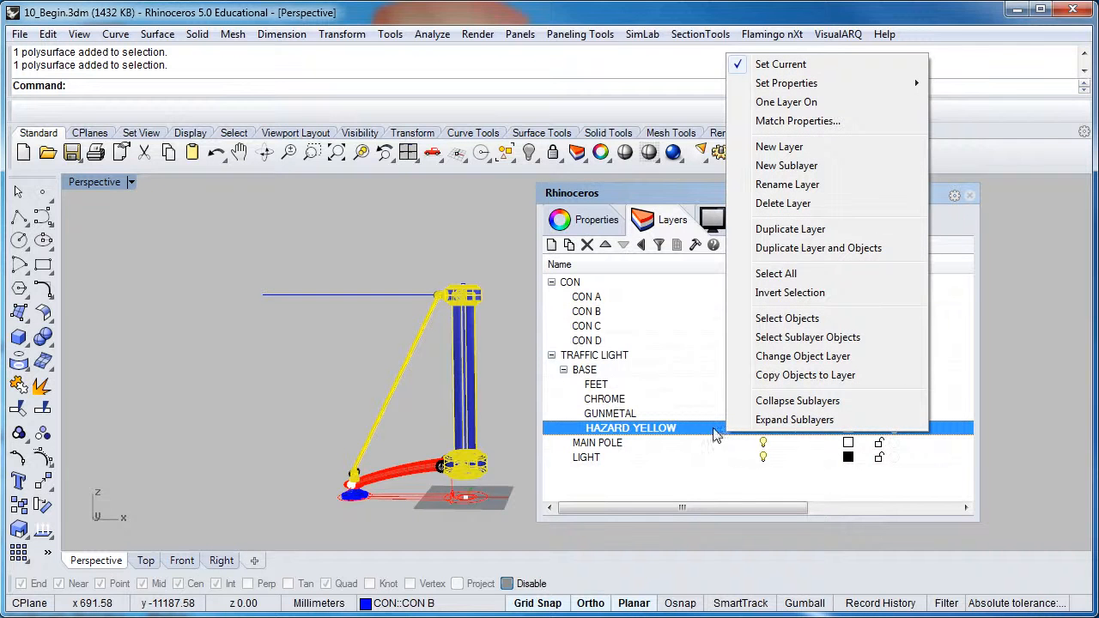
left_click(786, 364)
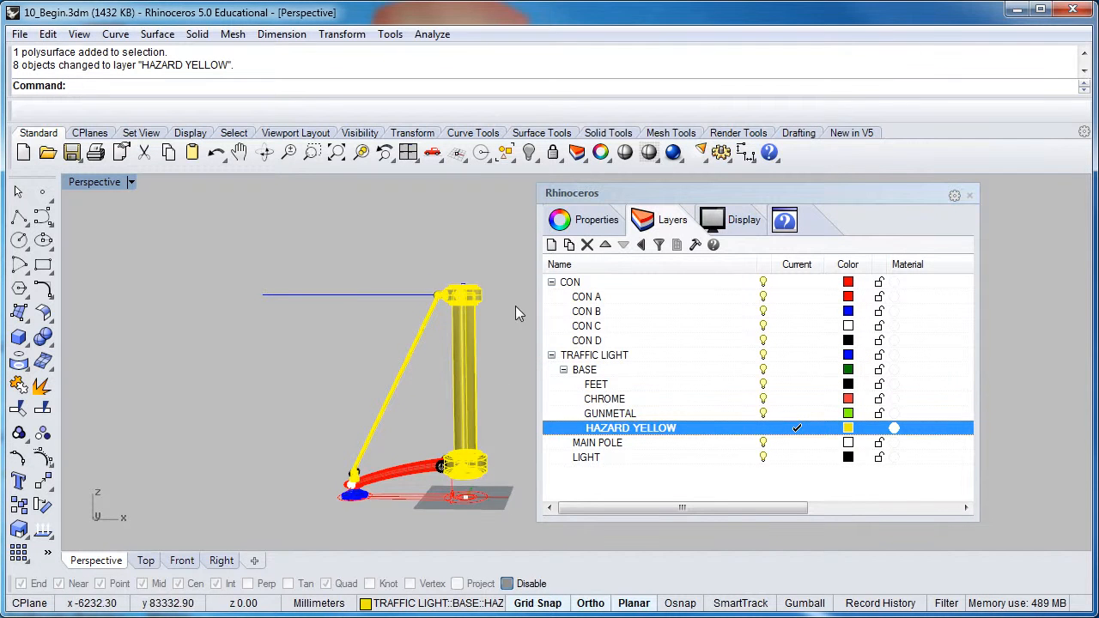
left_click(504, 315)
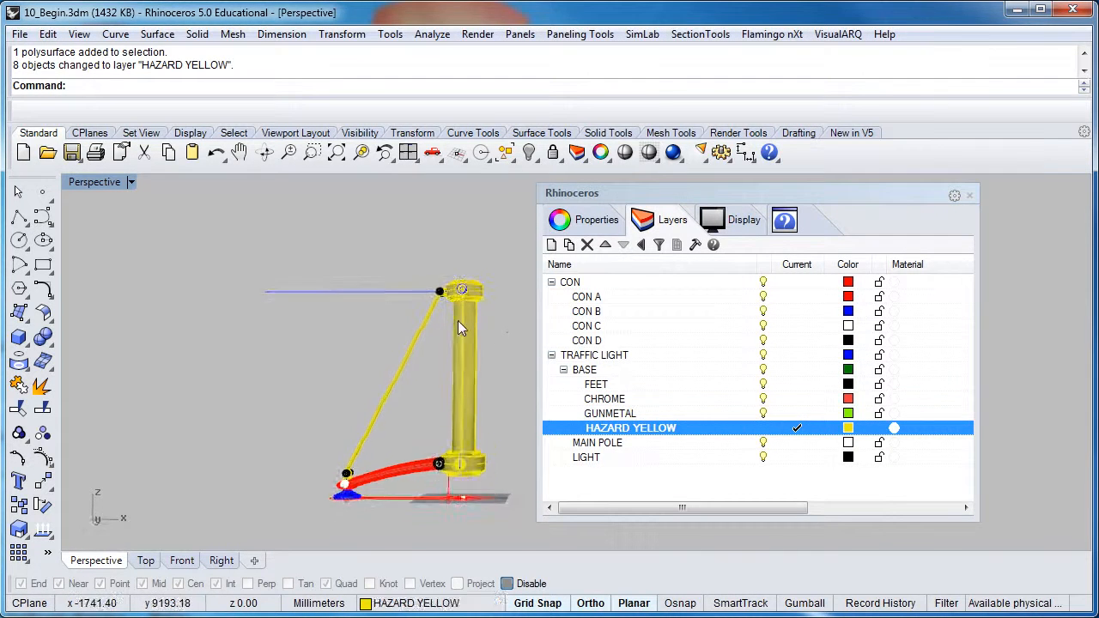
scroll(465, 391, "up", 3)
right_click_drag(458, 386, 417, 378, "shift")
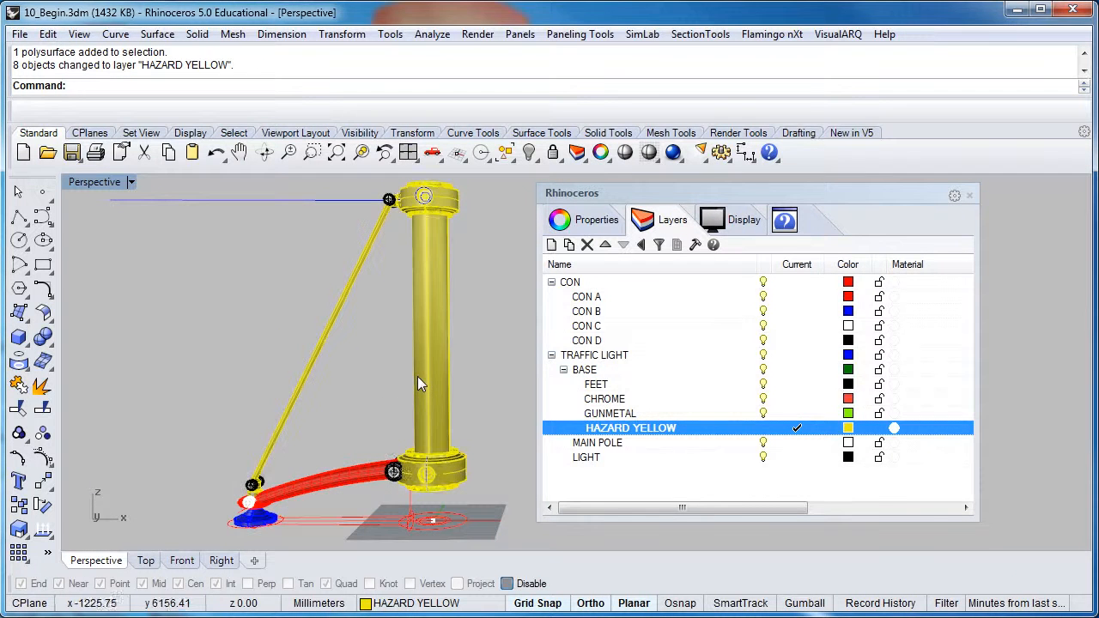
Select the curved leg and its rounded end surface above the foot, and change both to the HAZARD YELLOW layer.
left_click(340, 477)
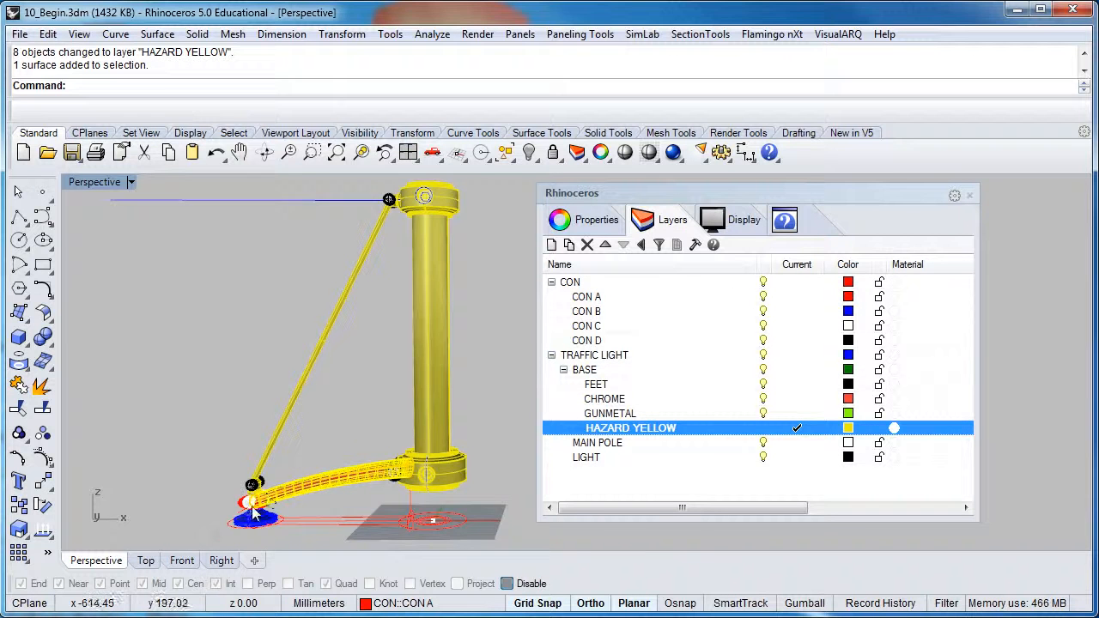
scroll(230, 508, "up", 5)
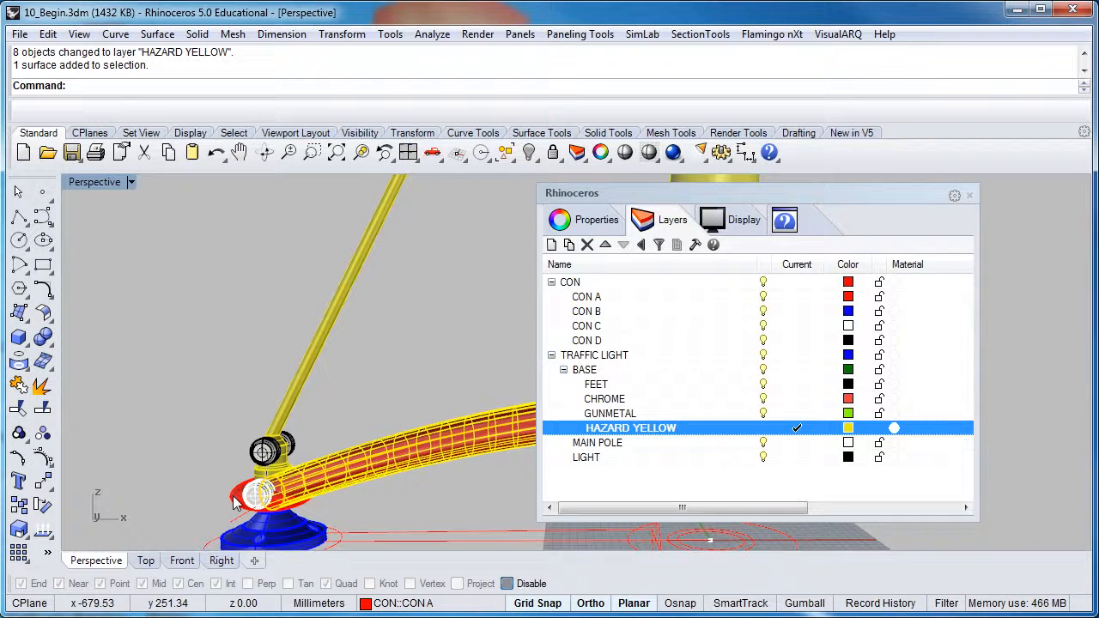
left_click(237, 503)
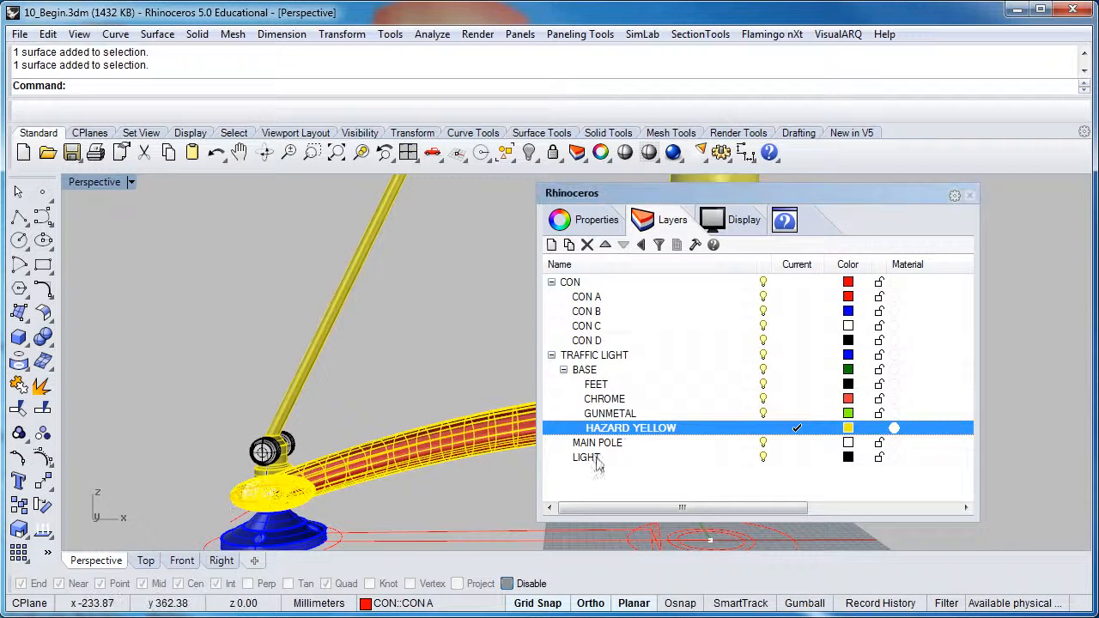
right_click(697, 431)
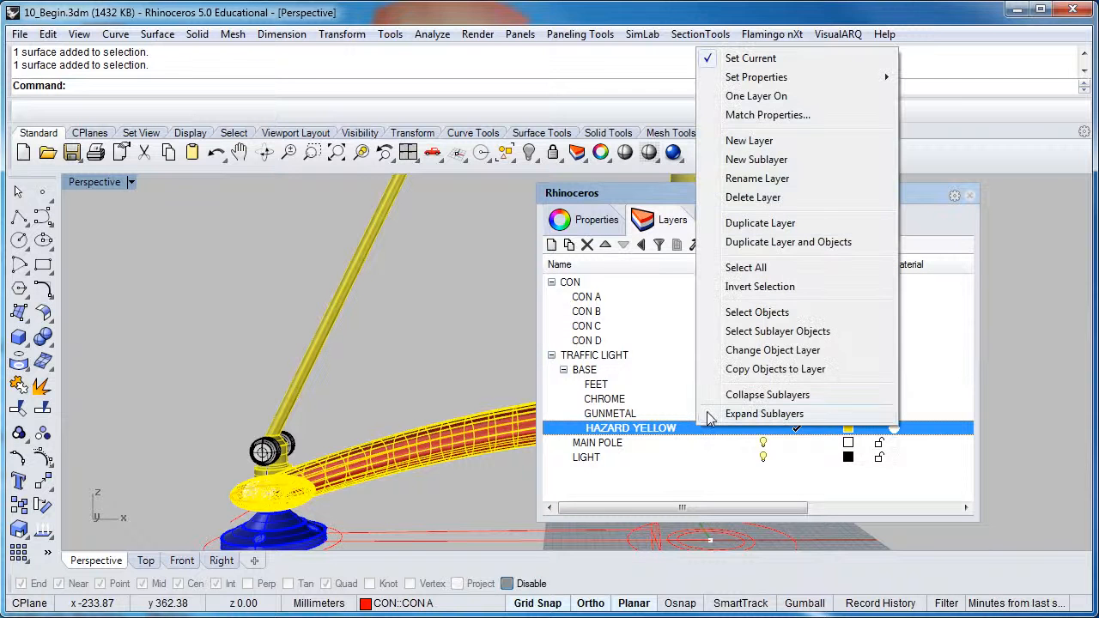
left_click(750, 350)
scroll(443, 388, "down", 4)
scroll(391, 416, "up", 5)
scroll(333, 408, "down", 5)
right_click_drag(290, 365, 362, 470)
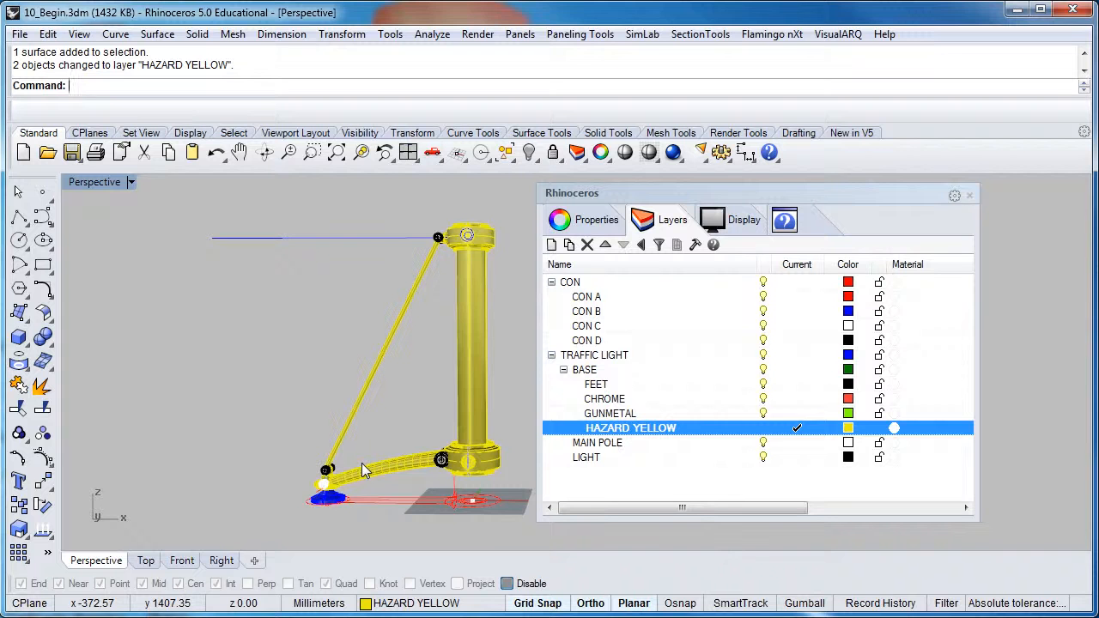
Select the black bolt at the joint between the diagonal brace and the upper collar.
scroll(432, 243, "up", 3)
scroll(434, 242, "up", 2)
scroll(455, 261, "up", 2)
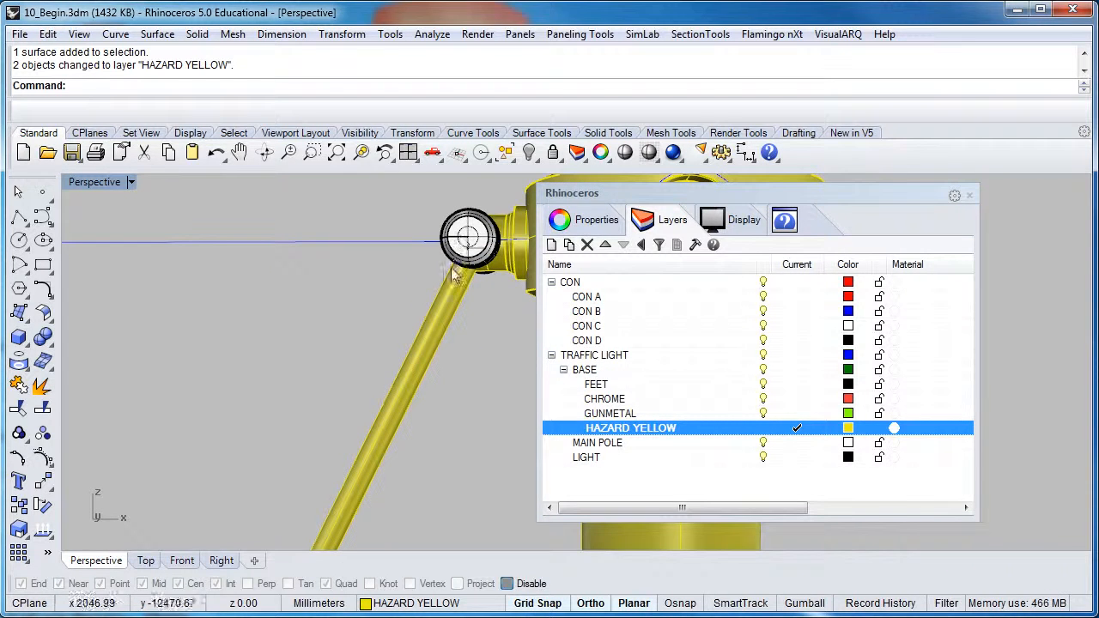
scroll(453, 269, "down", 2)
scroll(453, 269, "up", 3)
scroll(452, 273, "down", 3)
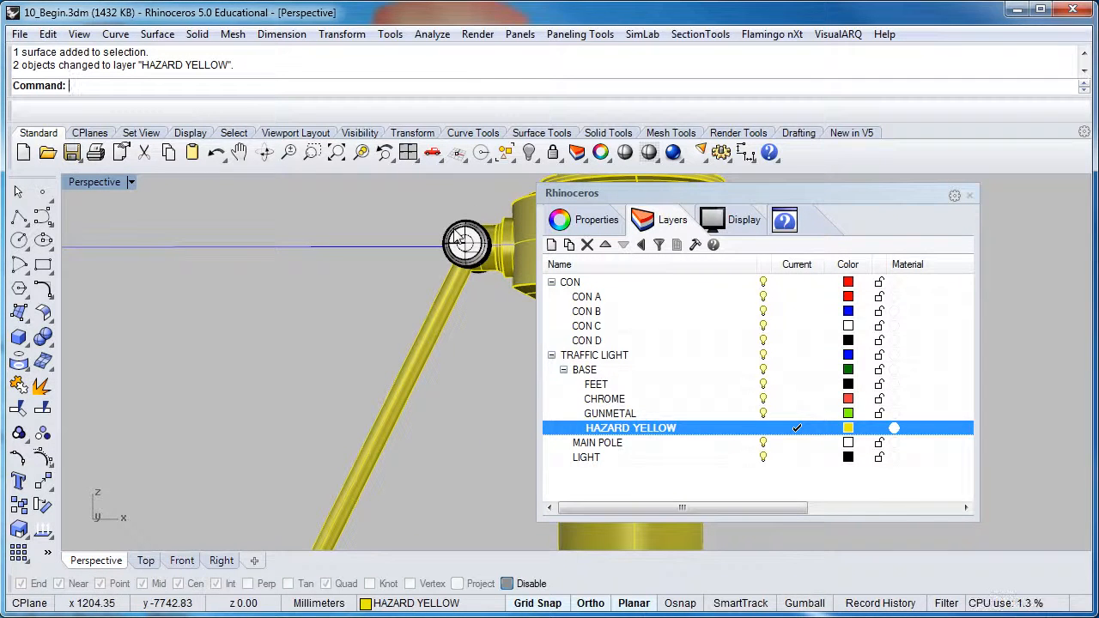
left_click(456, 237)
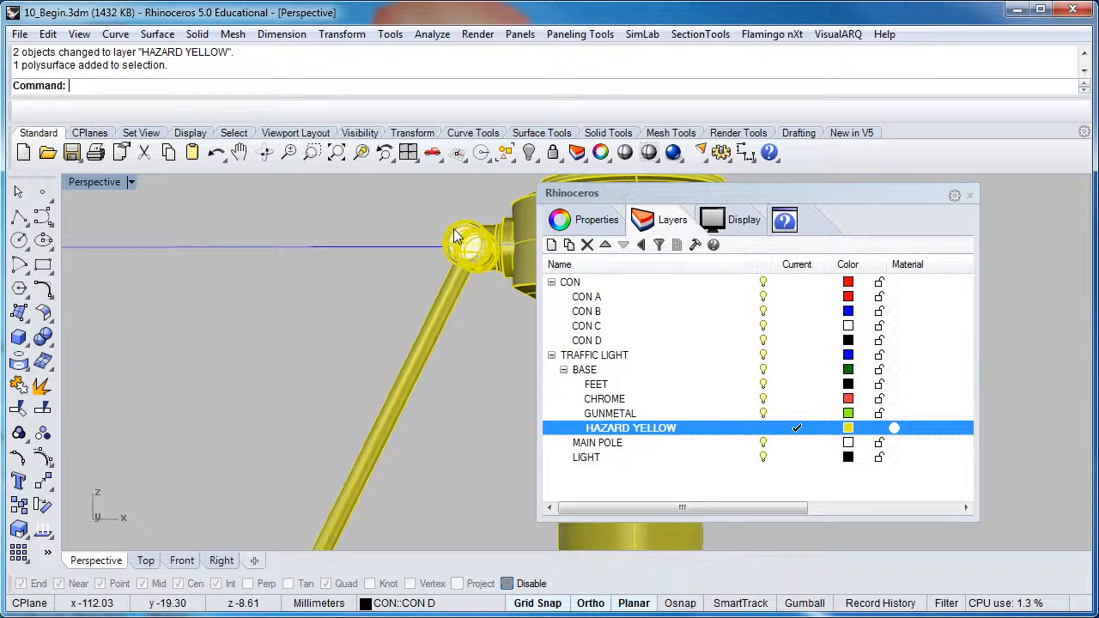
Add the black bolt at the brace's lower joint and the white bolt at the leg's foot end to the selection.
right_click_drag(457, 237, 323, 274, "shift")
scroll(307, 287, "down", 1)
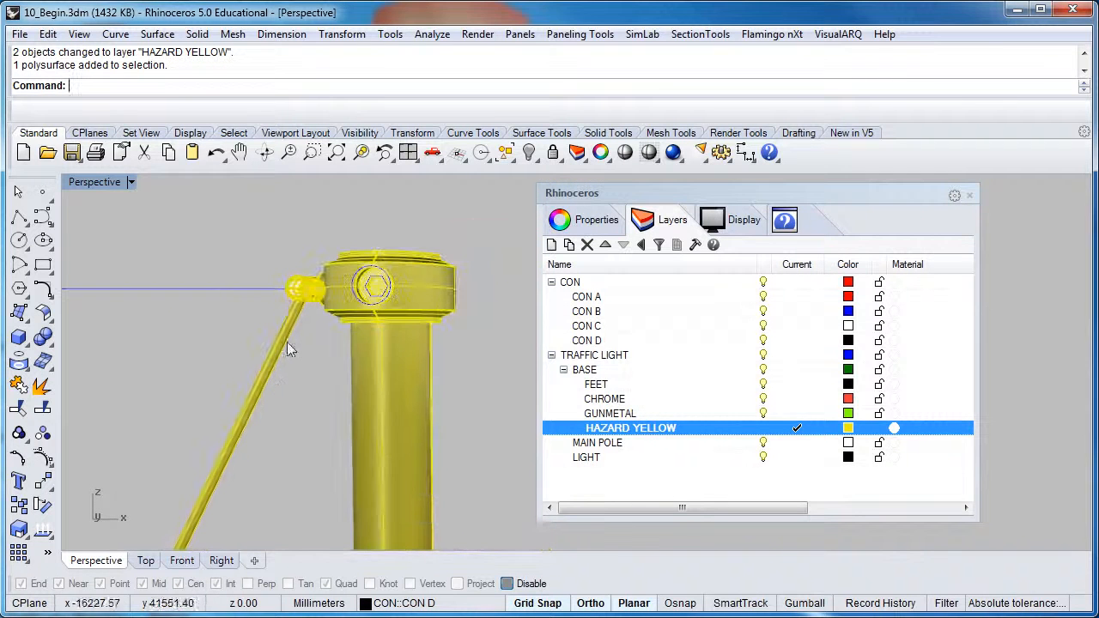
scroll(277, 413, "down", 2)
right_click_drag(267, 483, 298, 405)
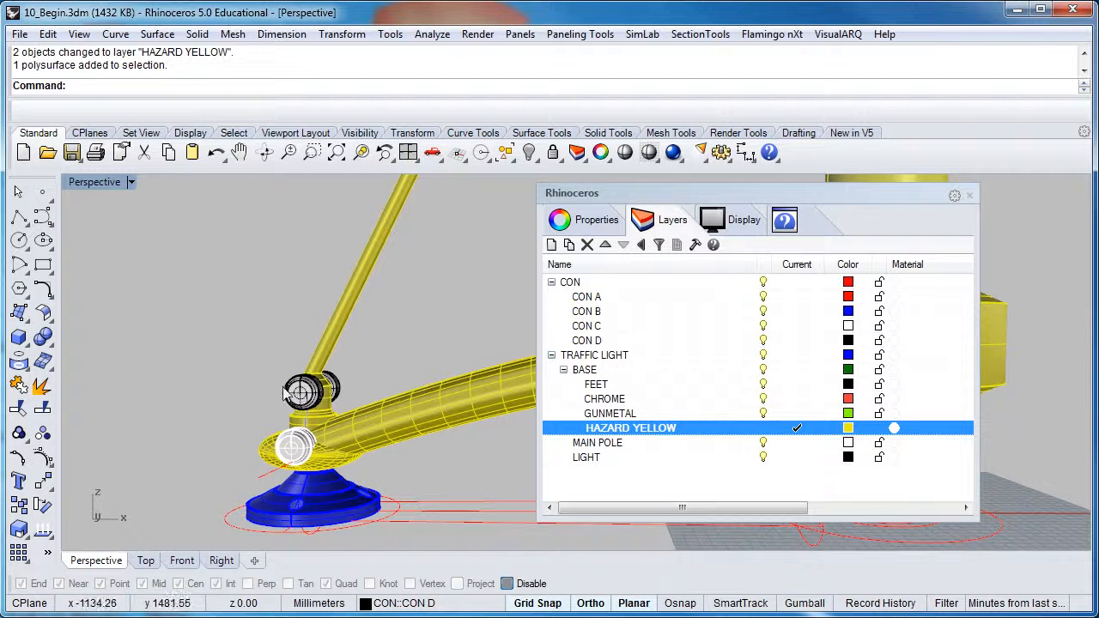
left_click(287, 393)
left_click(291, 450)
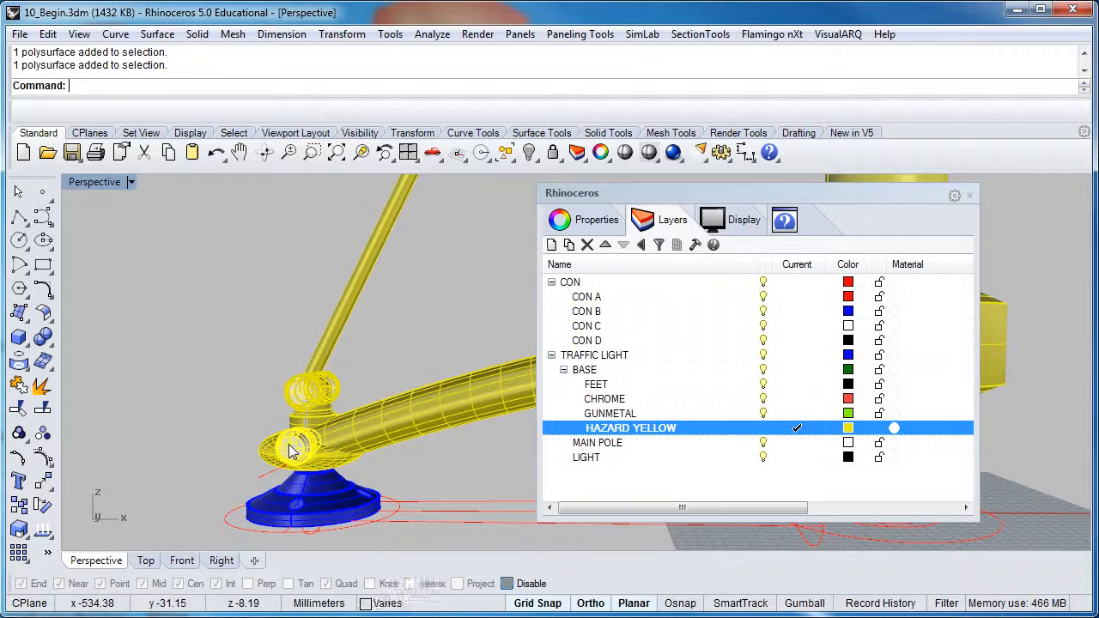
right_click_drag(242, 456, 297, 446)
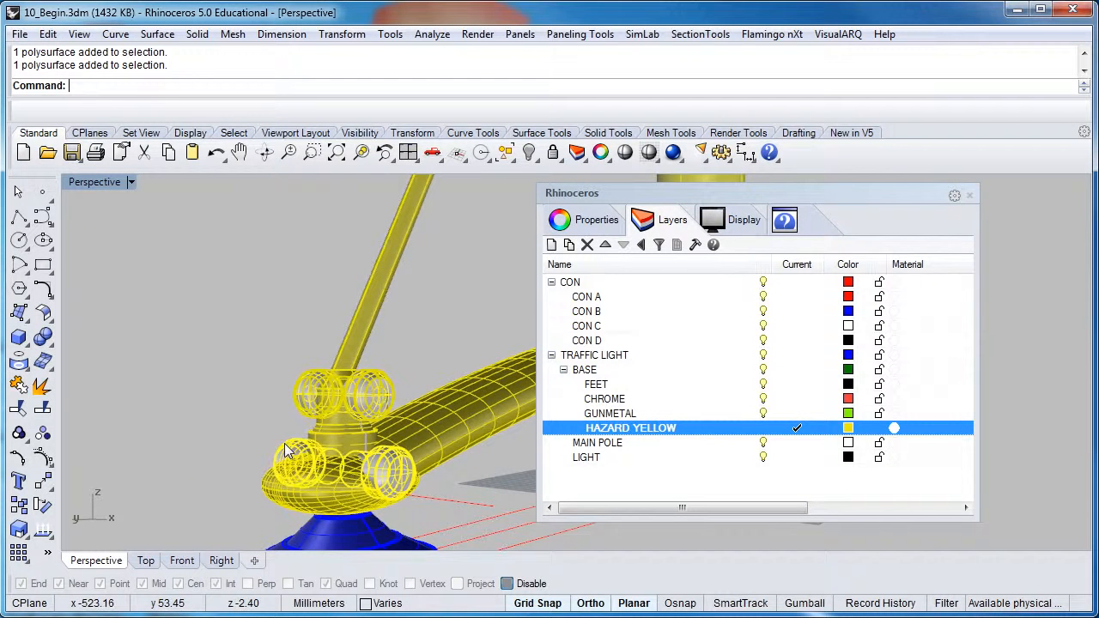
Add the bolts where the curved leg meets the lower collar to the selection.
scroll(287, 447, "down", 2)
right_click_drag(384, 403, 308, 431)
scroll(423, 424, "up", 3)
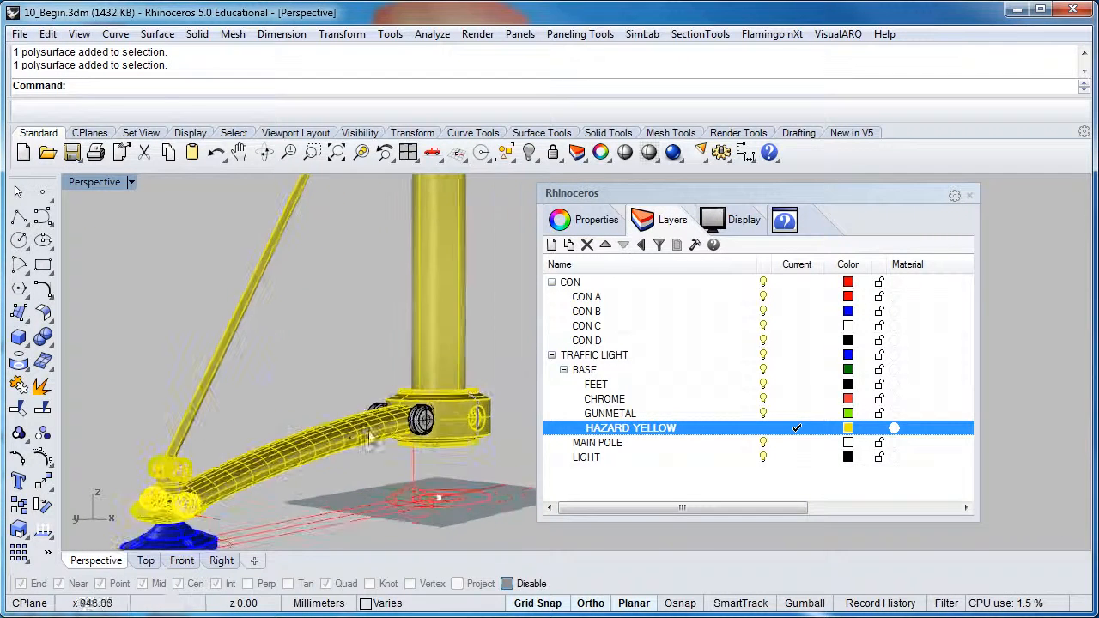
left_click(418, 427)
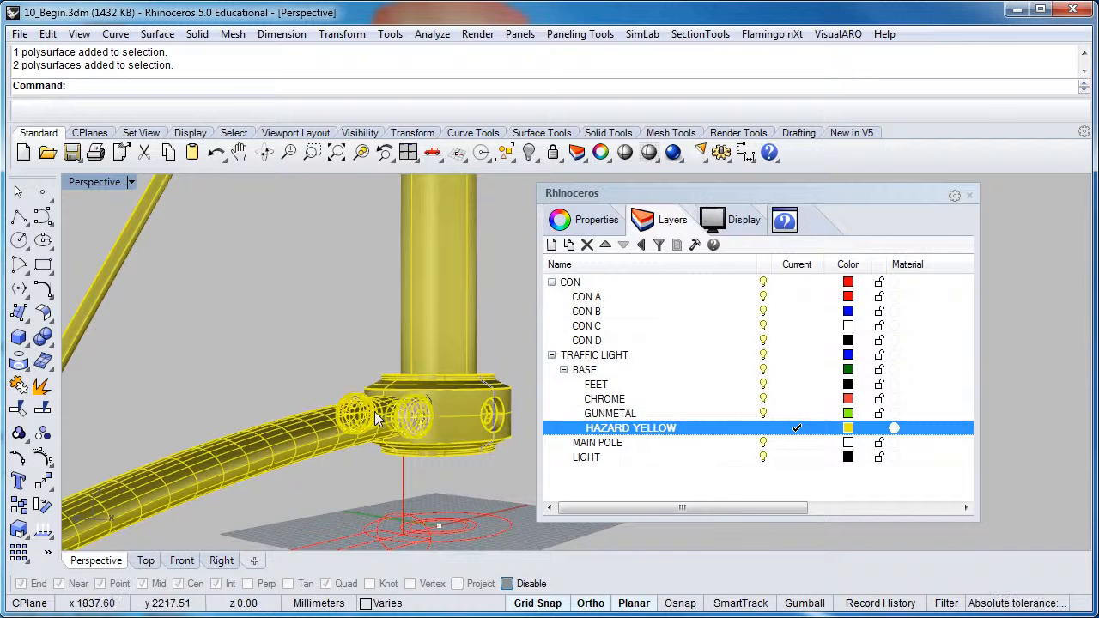
scroll(375, 411, "down", 3)
right_click_drag(394, 404, 290, 435)
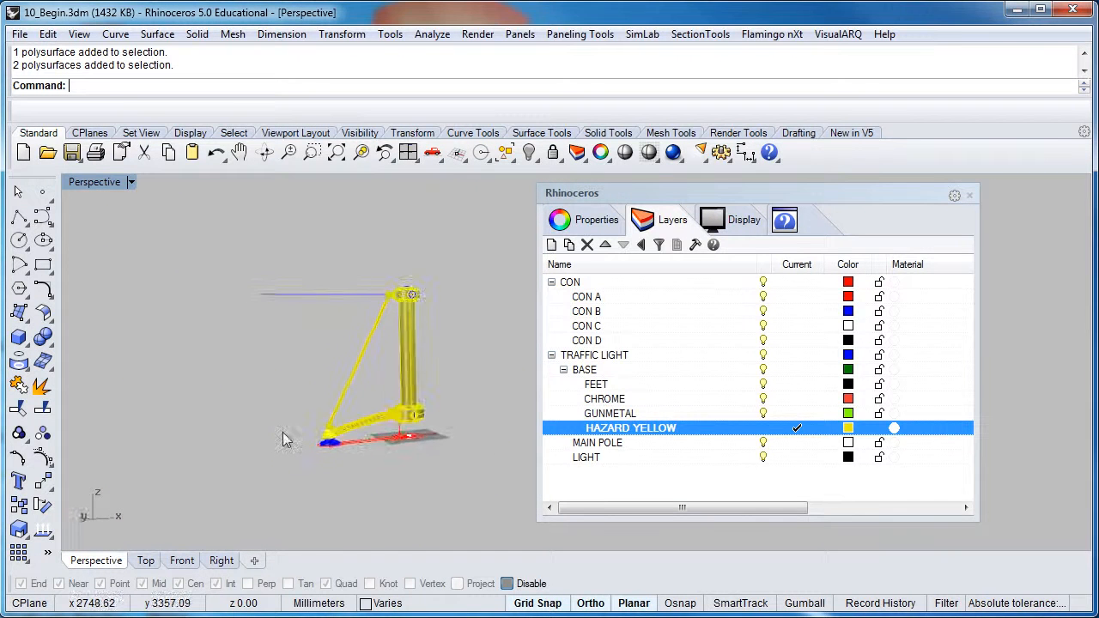
scroll(394, 407, "up", 5)
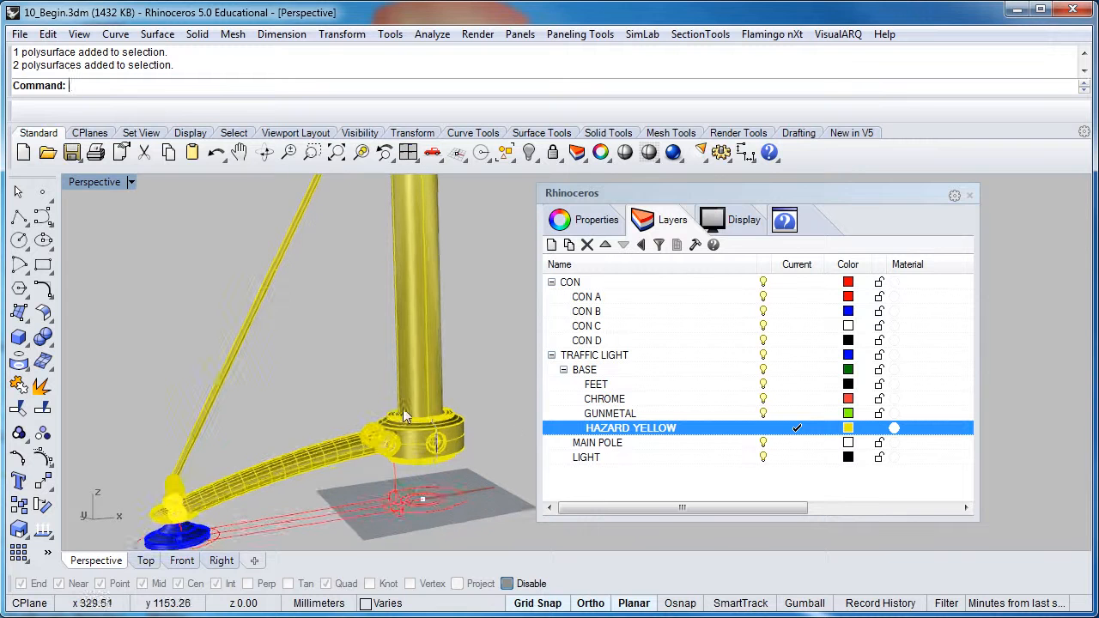
Change the selected joint bolts to the GUNMETAL layer.
left_click(650, 414)
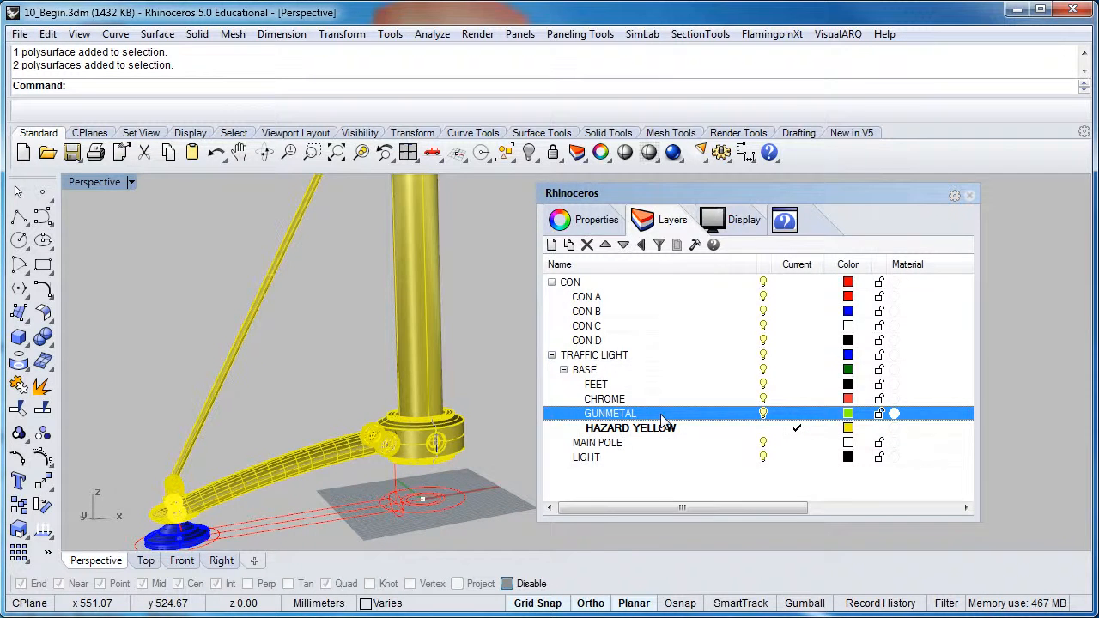
right_click(662, 417)
left_click(705, 340)
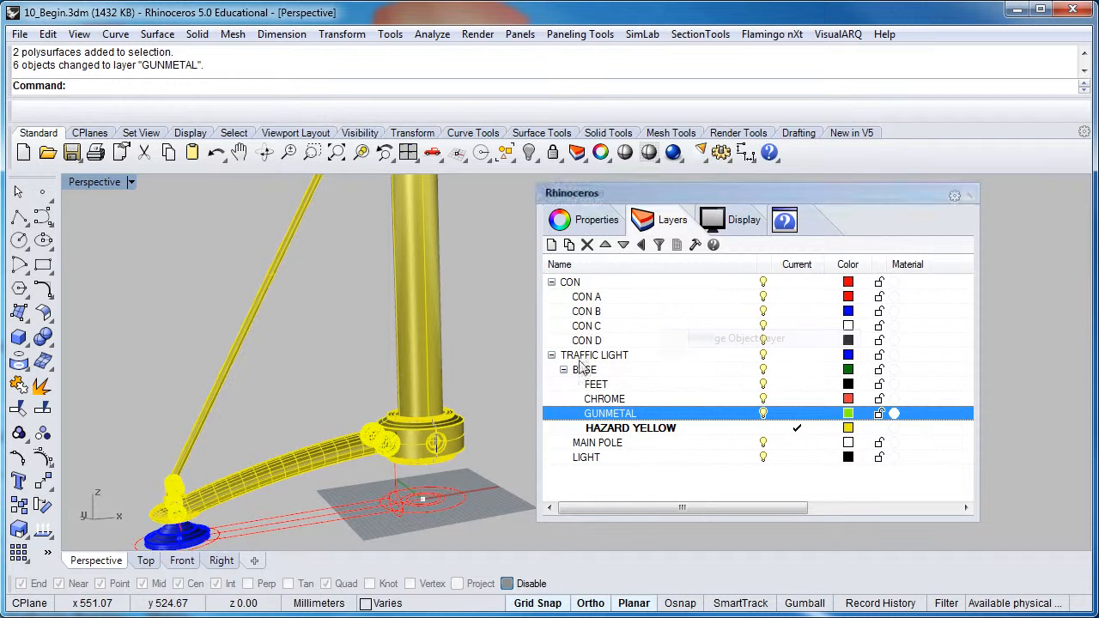
scroll(340, 364, "down", 3)
scroll(324, 365, "up", 5)
scroll(342, 341, "down", 3)
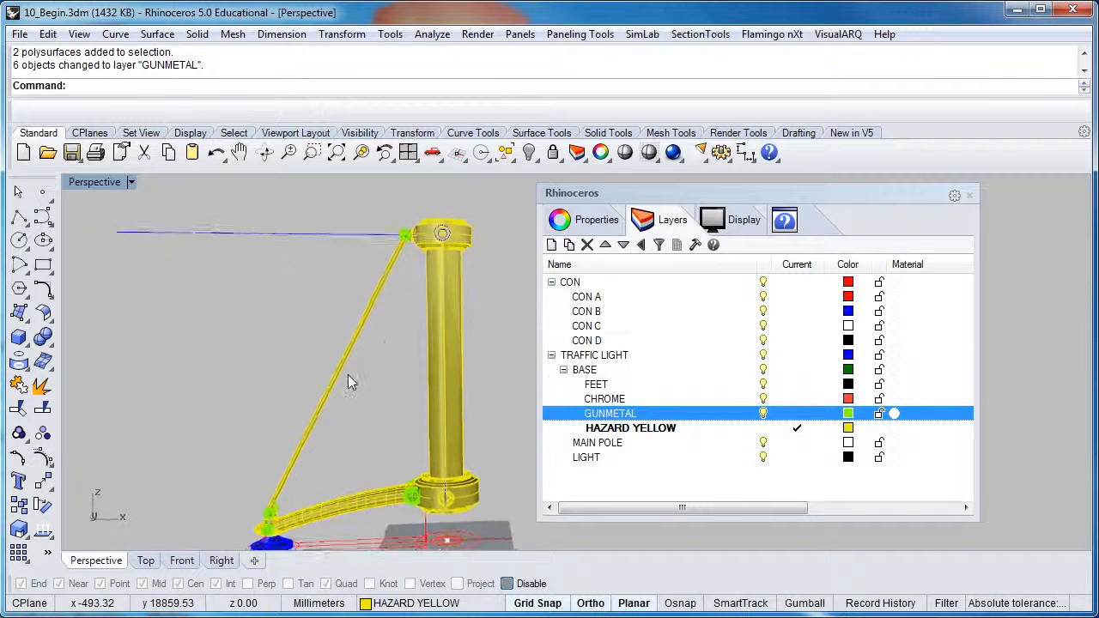
Change the wide base disc of the foot under the curved leg to the FEET layer.
scroll(397, 255, "up", 3)
right_click_drag(406, 327, 432, 318)
scroll(420, 361, "down", 3)
scroll(331, 472, "up", 5)
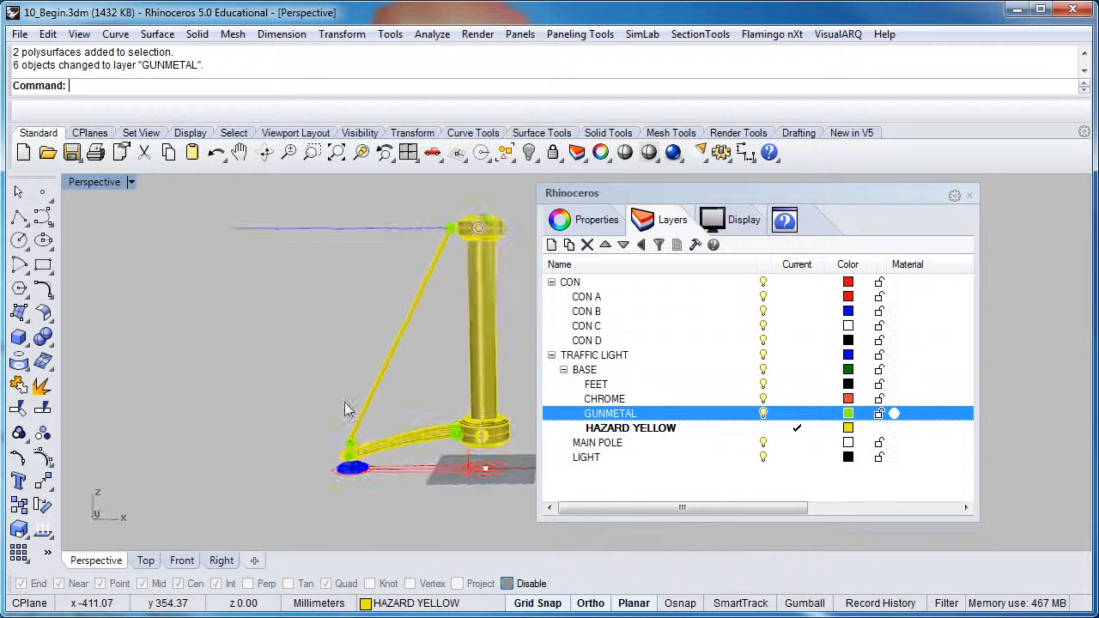
scroll(330, 473, "up", 1)
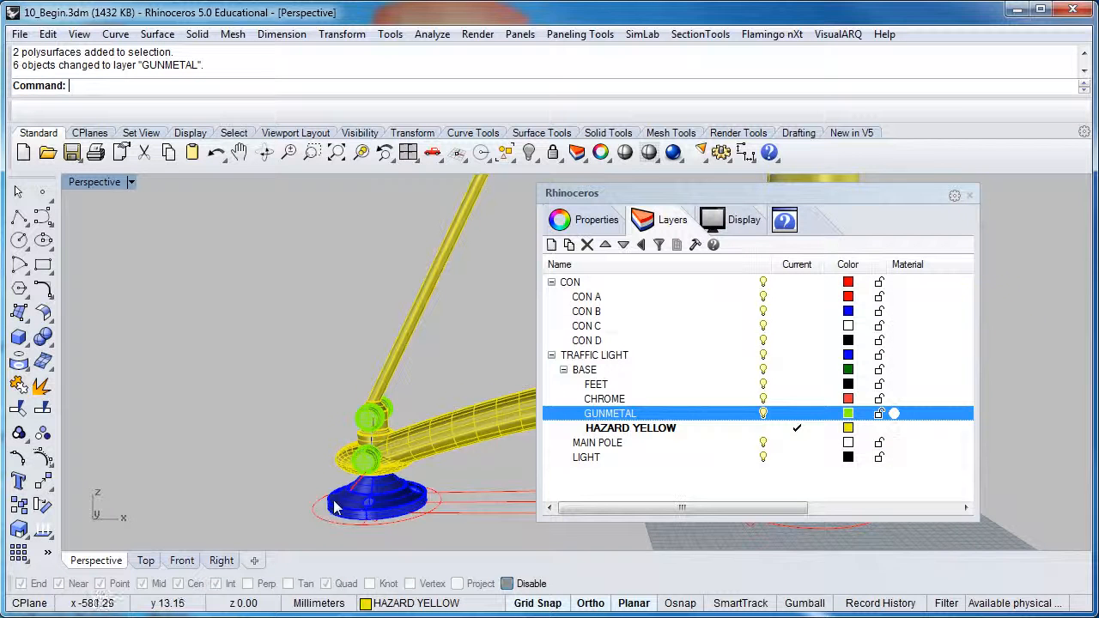
scroll(335, 506, "up", 1)
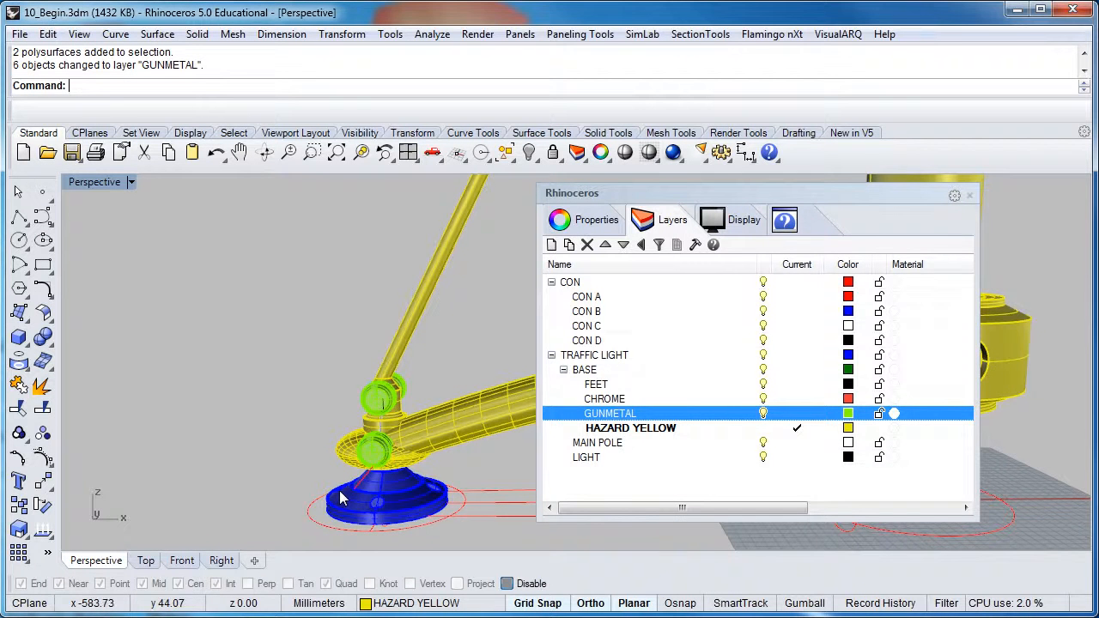
scroll(341, 500, "up", 1)
left_click(338, 510)
right_click_drag(338, 510, 304, 485)
scroll(303, 480, "down", 3)
scroll(334, 309, "up", 5)
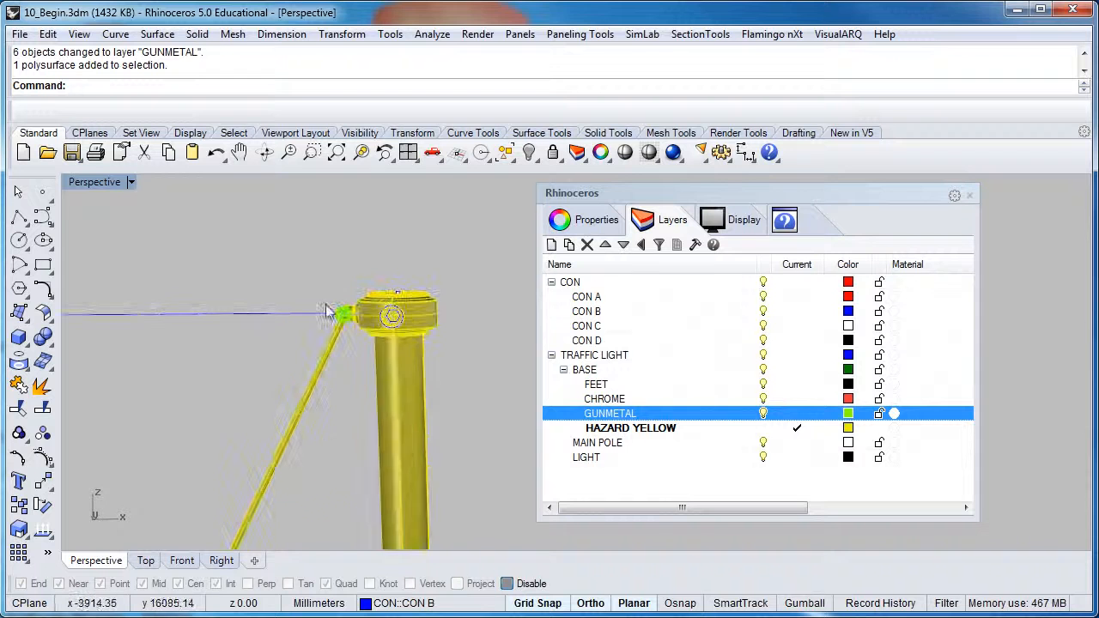
scroll(333, 314, "up", 2)
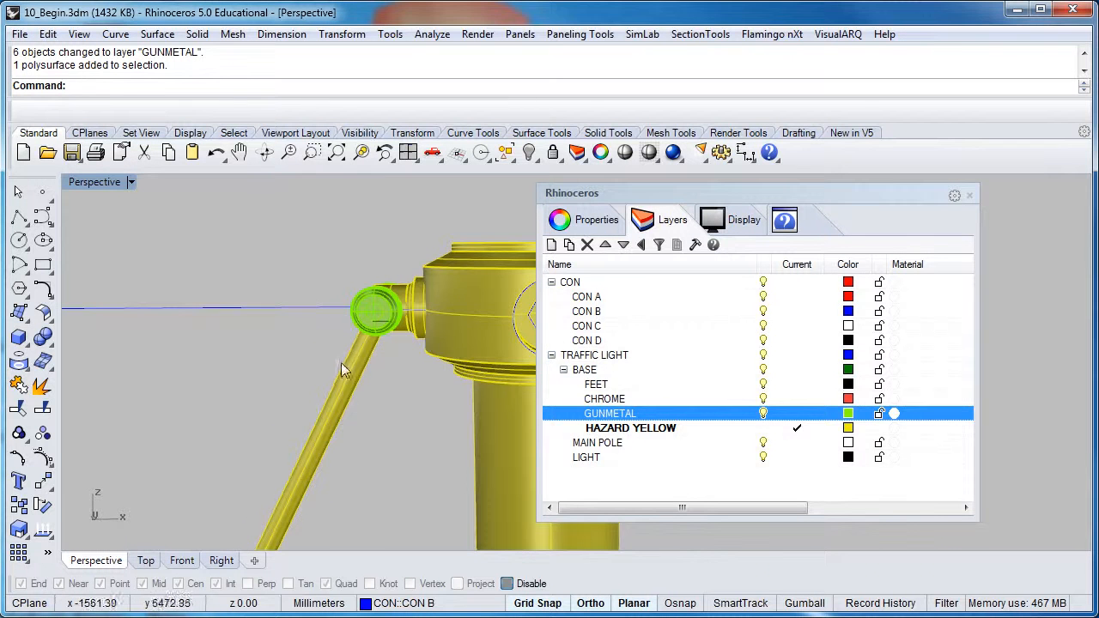
right_click_drag(377, 367, 355, 368)
scroll(300, 468, "down", 4)
right_click_drag(297, 477, 333, 418)
scroll(300, 479, "up", 5)
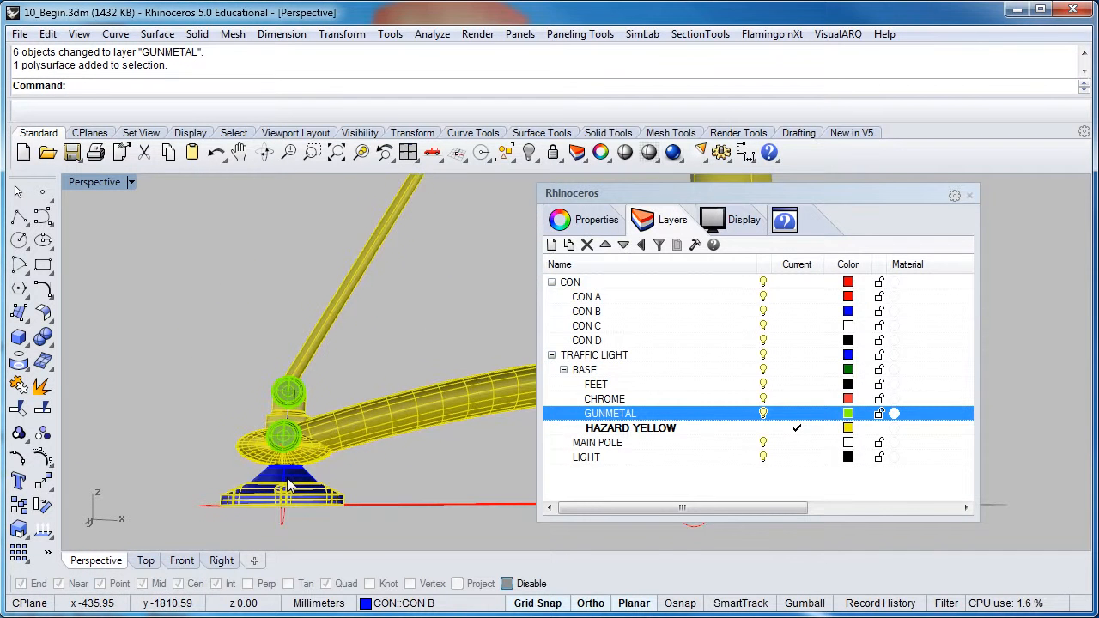
left_click(663, 386)
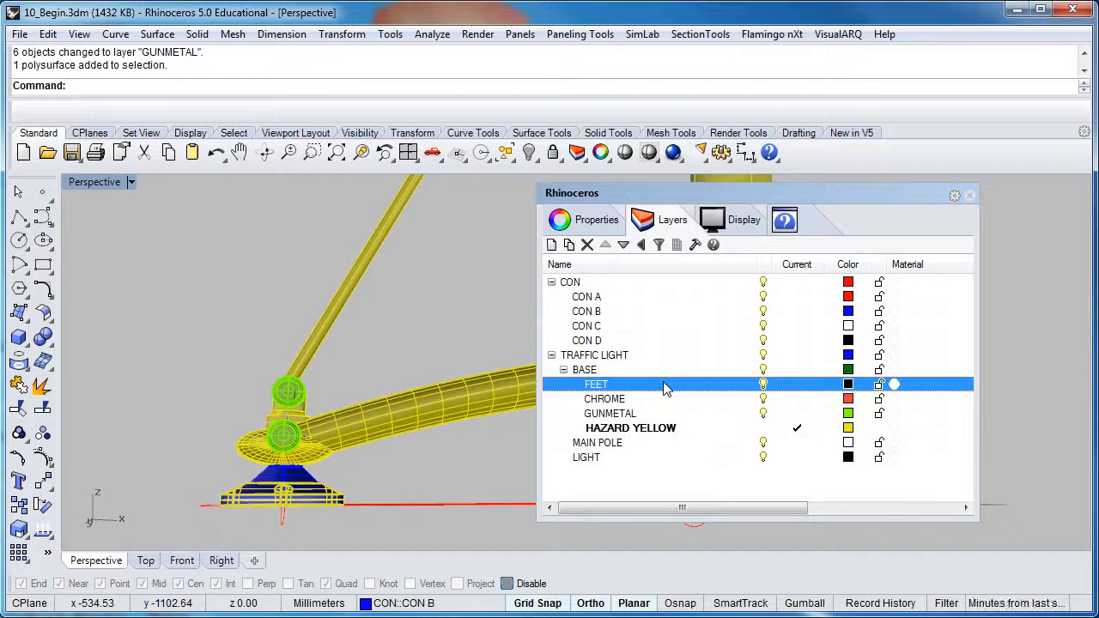
right_click(664, 388)
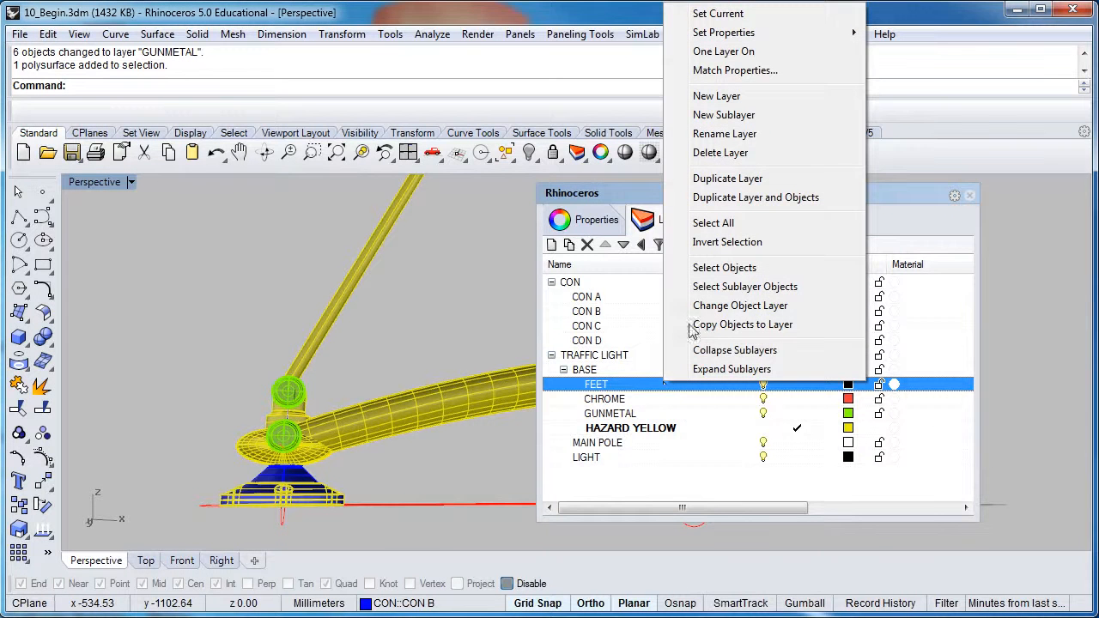
left_click(712, 305)
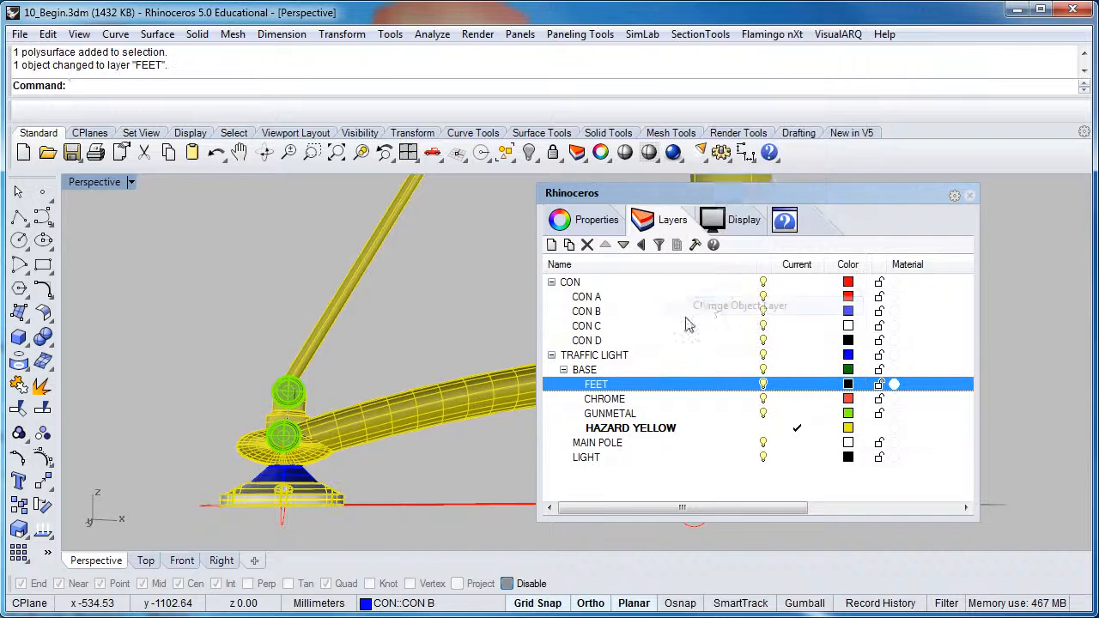
left_click(202, 439)
Change the conical piece between the foot disc and the leg end to the CHROME layer.
right_click_drag(203, 441, 300, 424)
scroll(360, 480, "up", 15)
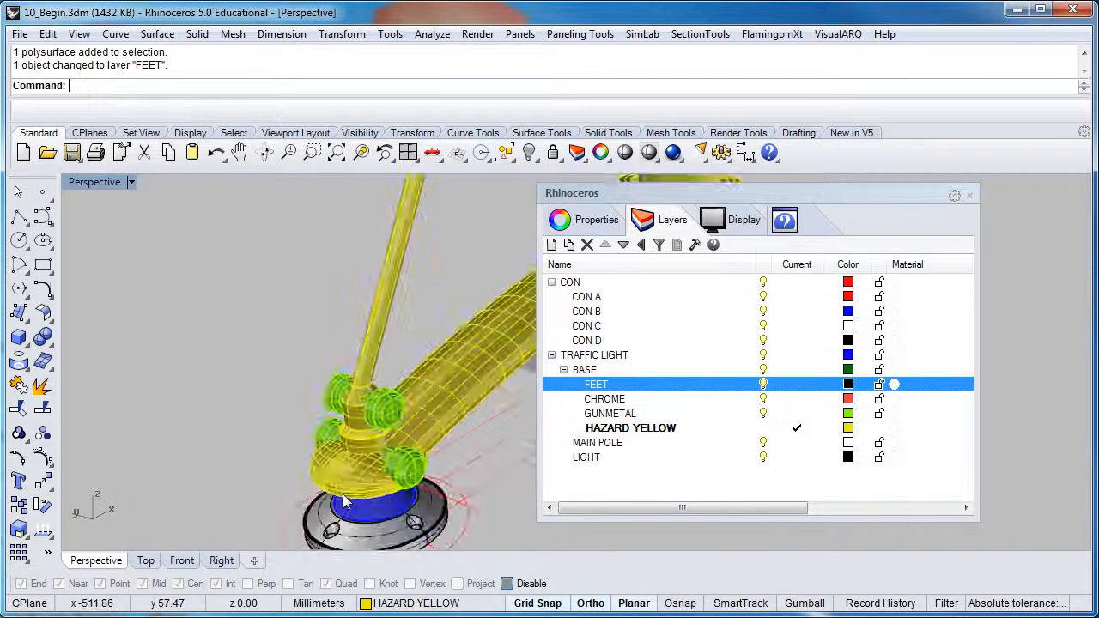
left_click(374, 515, "shift")
right_click_drag(374, 515, 419, 422)
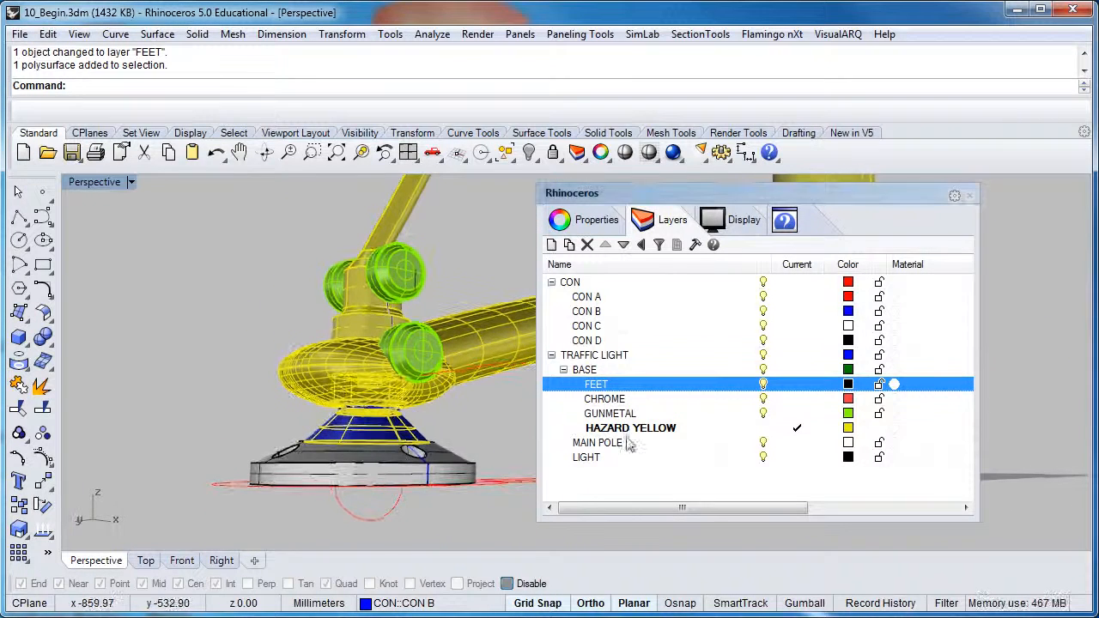
right_click(658, 407)
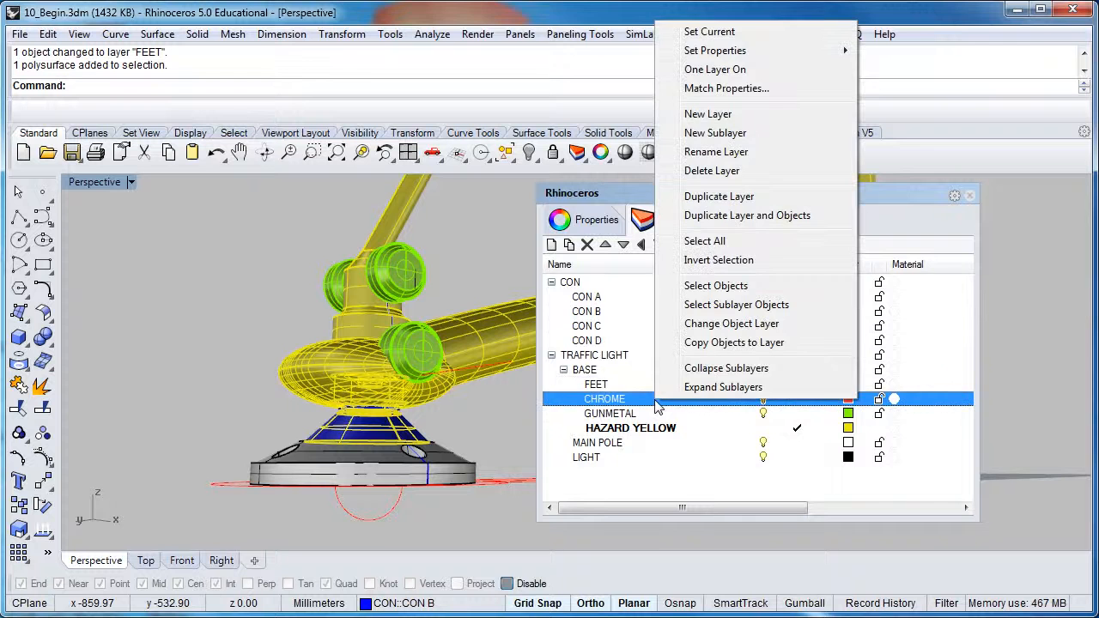
left_click(714, 324)
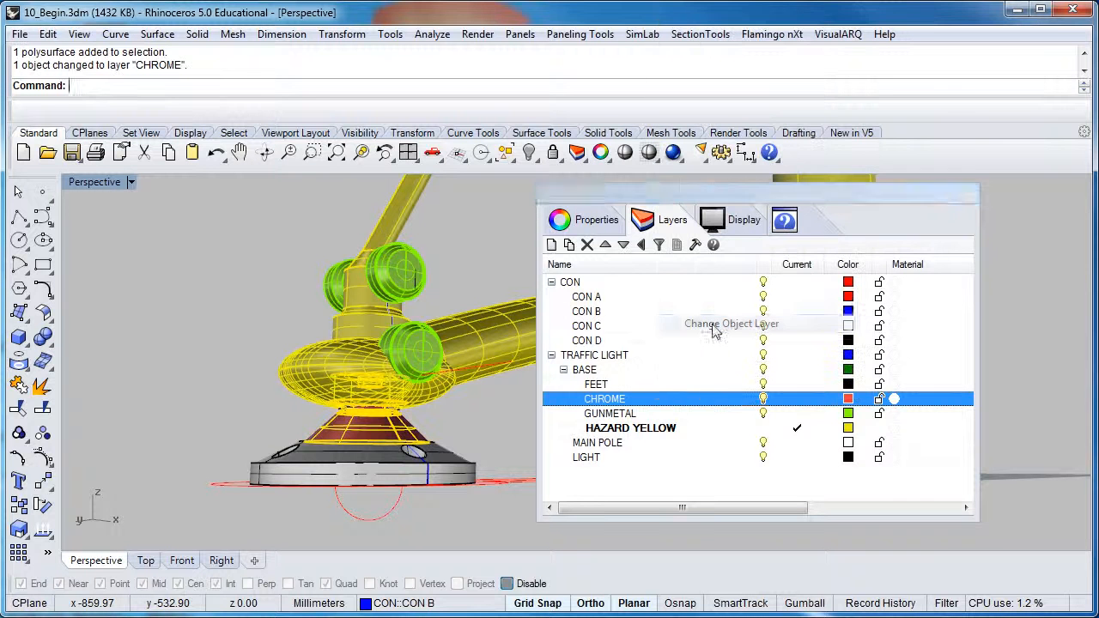
Isolate the lower and upper collars by hiding both, then swapping hidden and visible objects.
scroll(477, 428, "down", 3)
right_click_drag(465, 423, 417, 410)
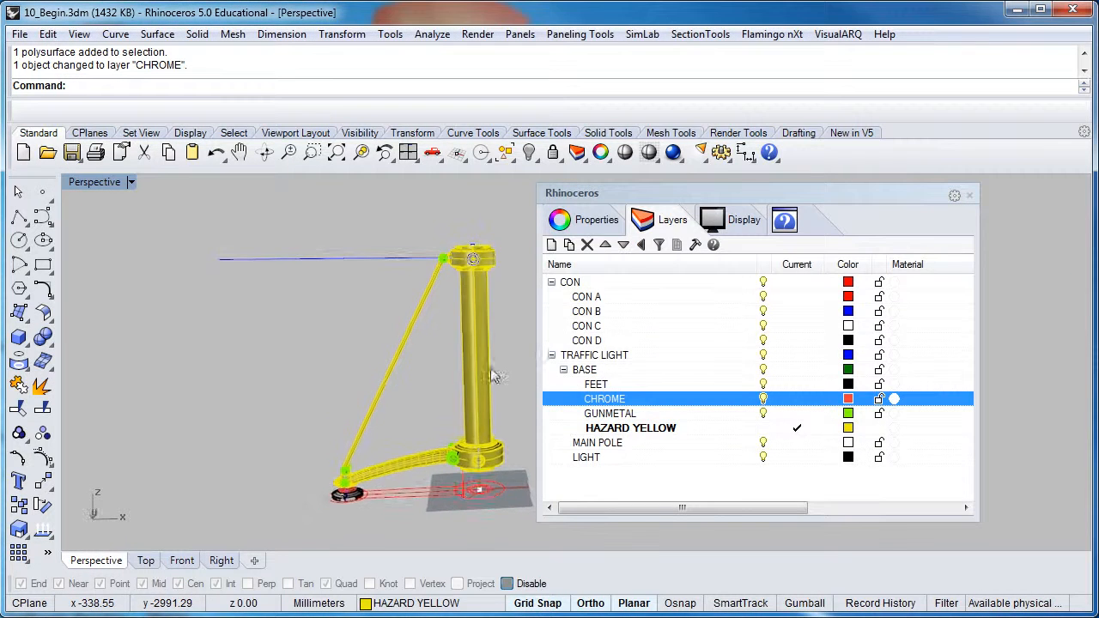
scroll(459, 468, "up", 4)
right_click_drag(459, 463, 376, 375, "shift")
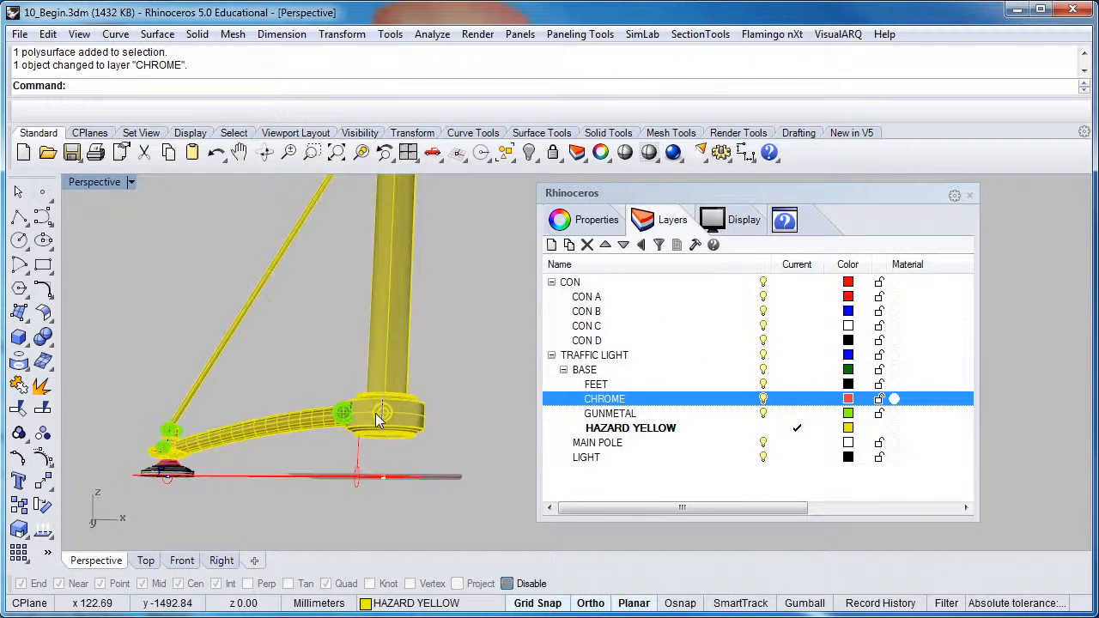
scroll(379, 403, "up", 4)
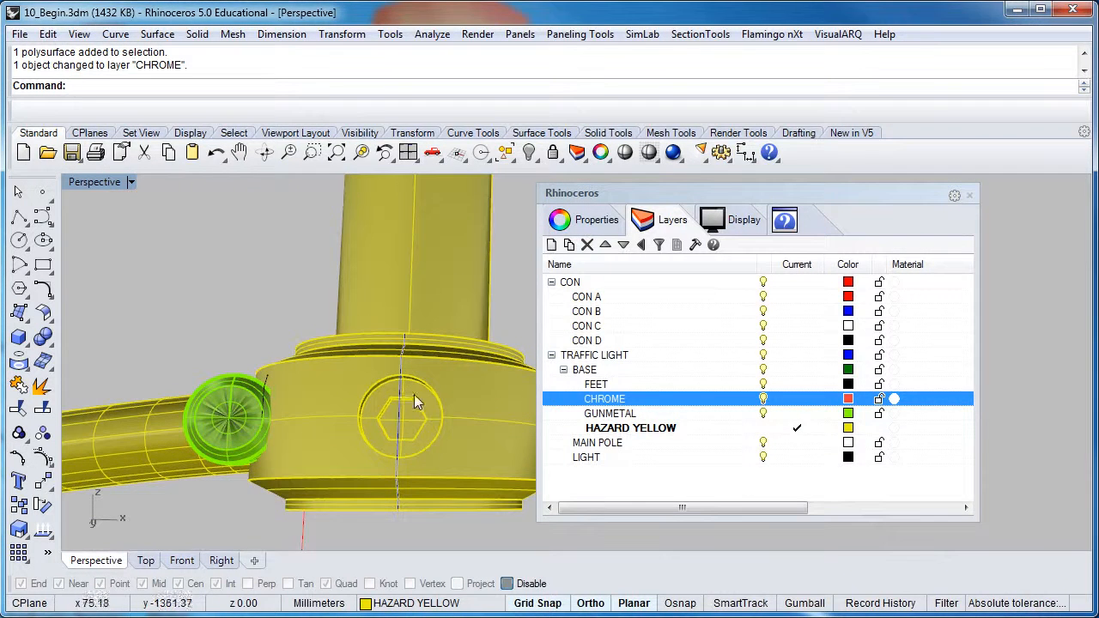
right_click_drag(396, 428, 306, 405)
scroll(336, 444, "up", 1)
scroll(331, 429, "up", 1)
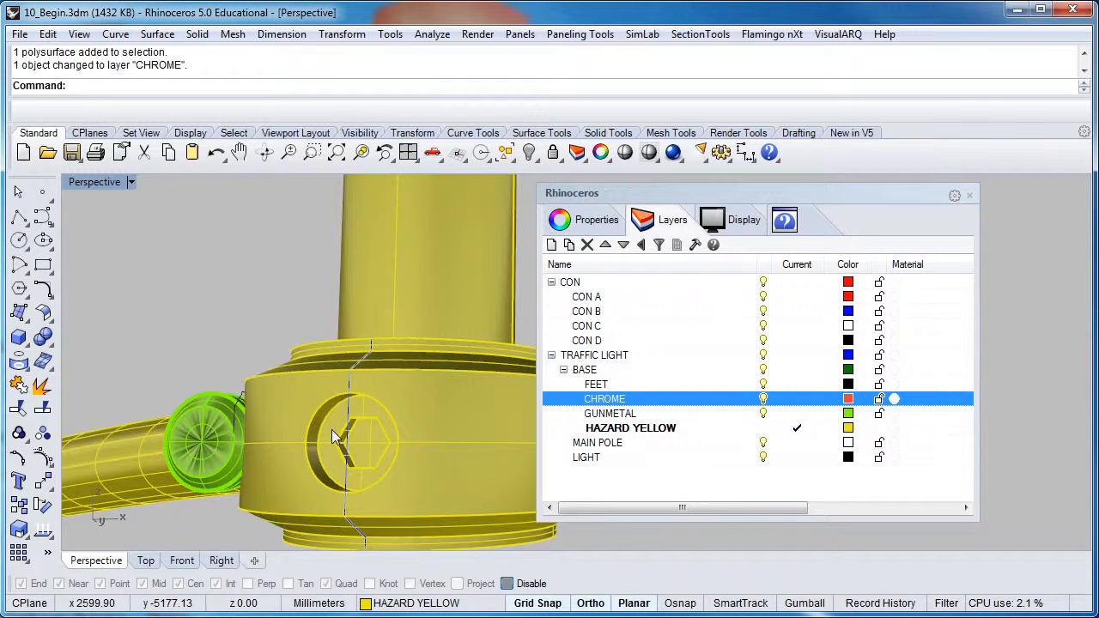
left_click(300, 404)
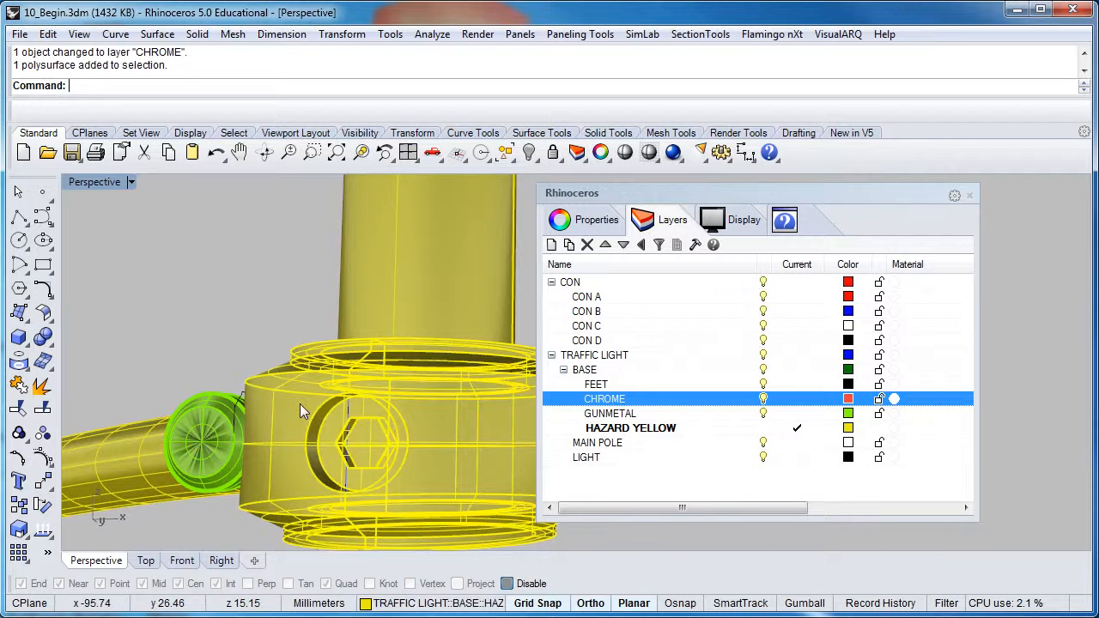
scroll(301, 396, "down", 4)
right_click_drag(310, 286, 319, 412, "shift")
scroll(353, 227, "up", 4)
left_click(348, 247)
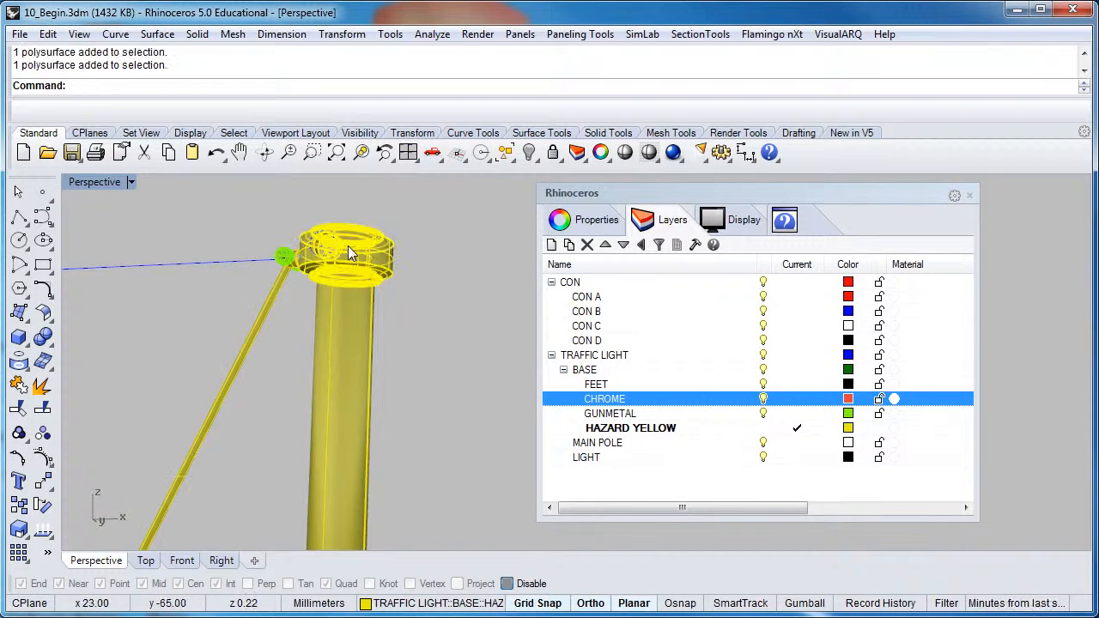
left_click(529, 152)
left_click(537, 163)
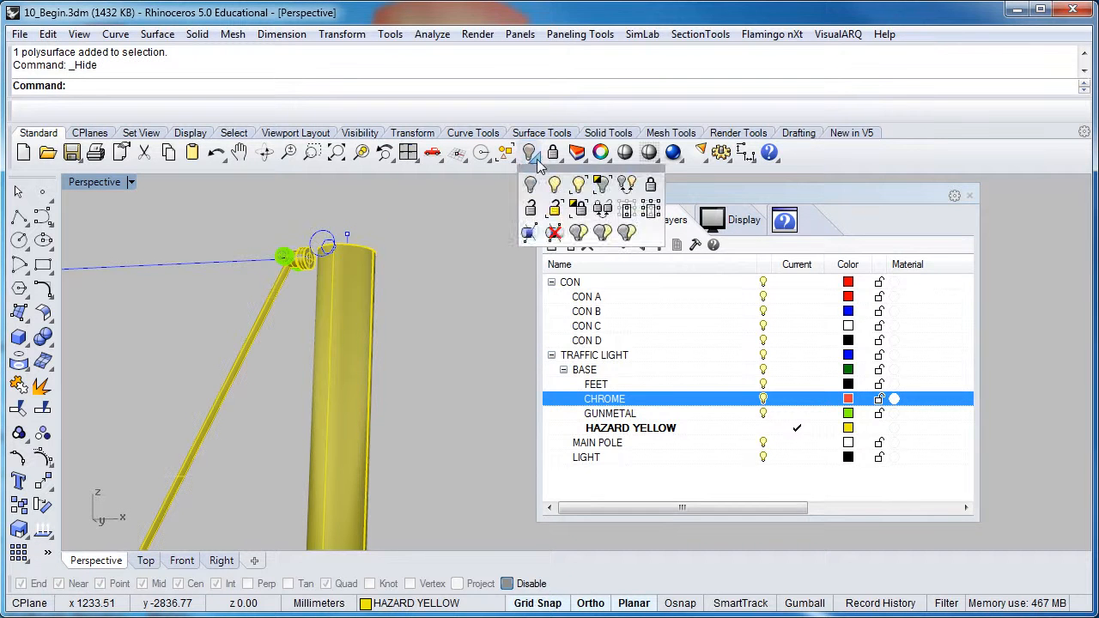
left_click(626, 184)
Explode the upper collar polysurface into separate surfaces.
scroll(384, 303, "down", 4)
scroll(344, 273, "up", 6)
right_click_drag(341, 273, 369, 330)
scroll(339, 270, "up", 4)
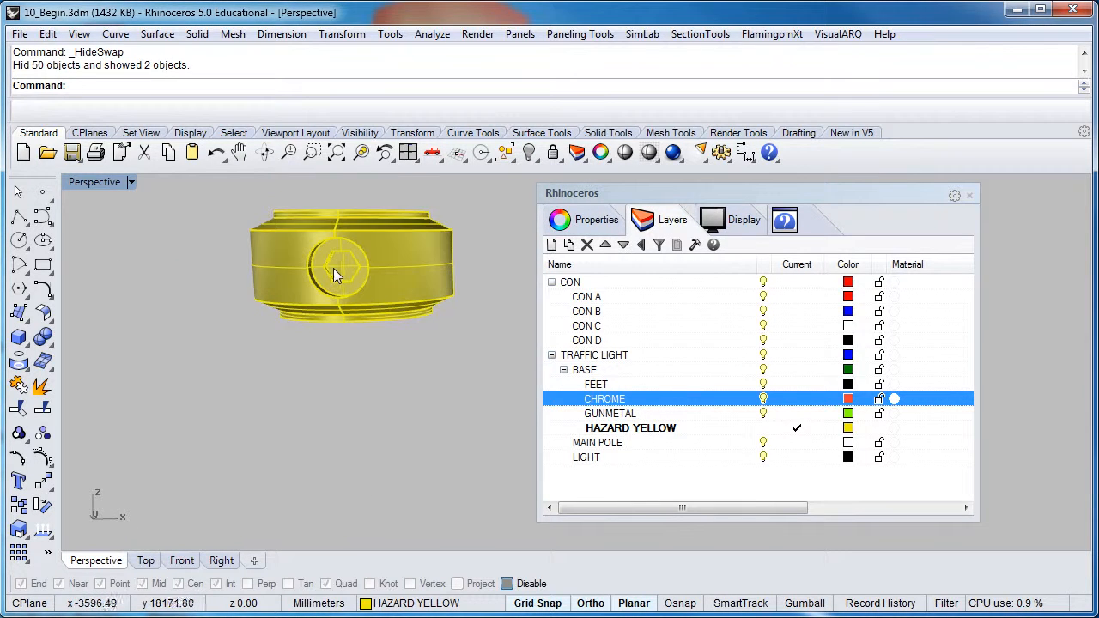
left_click(333, 268)
right_click_drag(325, 273, 313, 337)
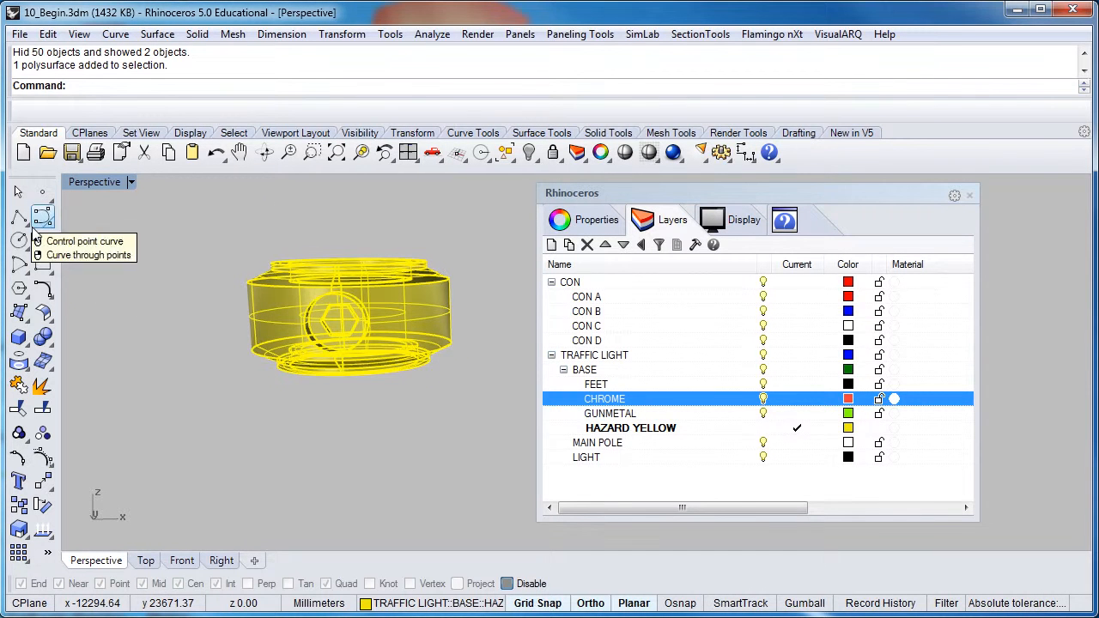
left_click(42, 388)
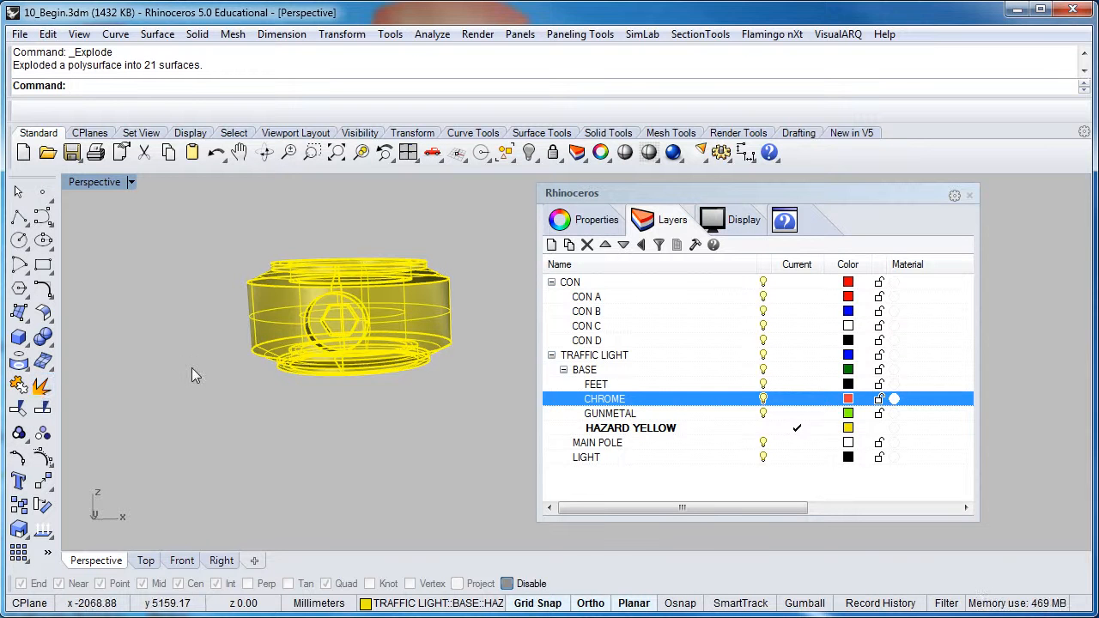
Change the round bolt face and hexagonal socket surfaces picked on the exploded collar to the GUNMETAL layer.
left_click(322, 332)
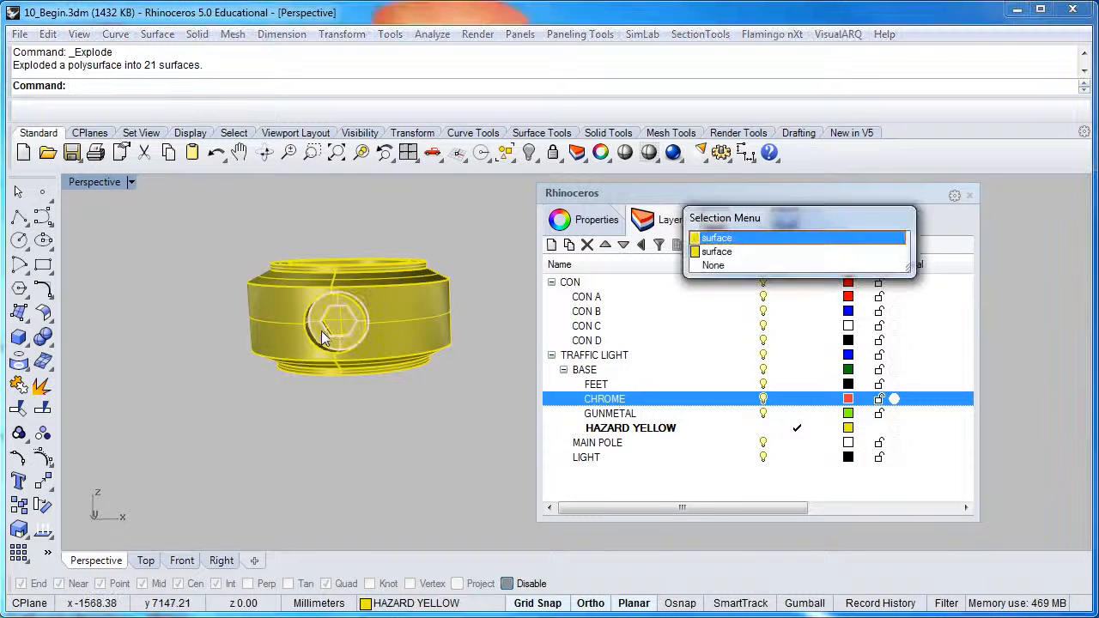
left_click(154, 309)
left_click(280, 327)
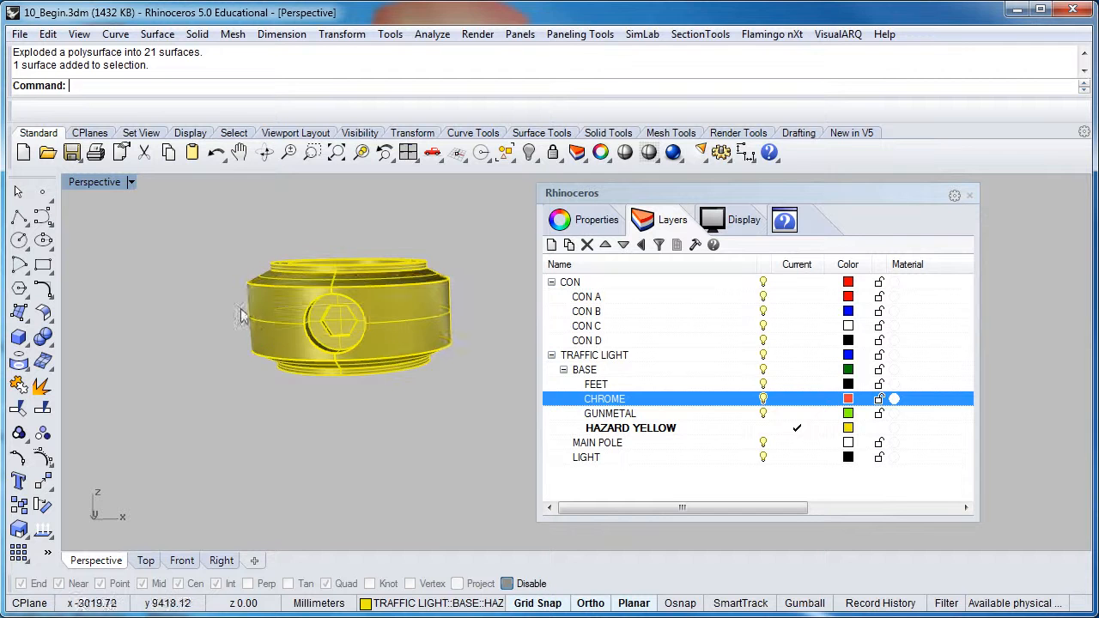
right_click_drag(221, 314, 301, 351)
scroll(326, 340, "up", 2)
scroll(305, 352, "up", 3)
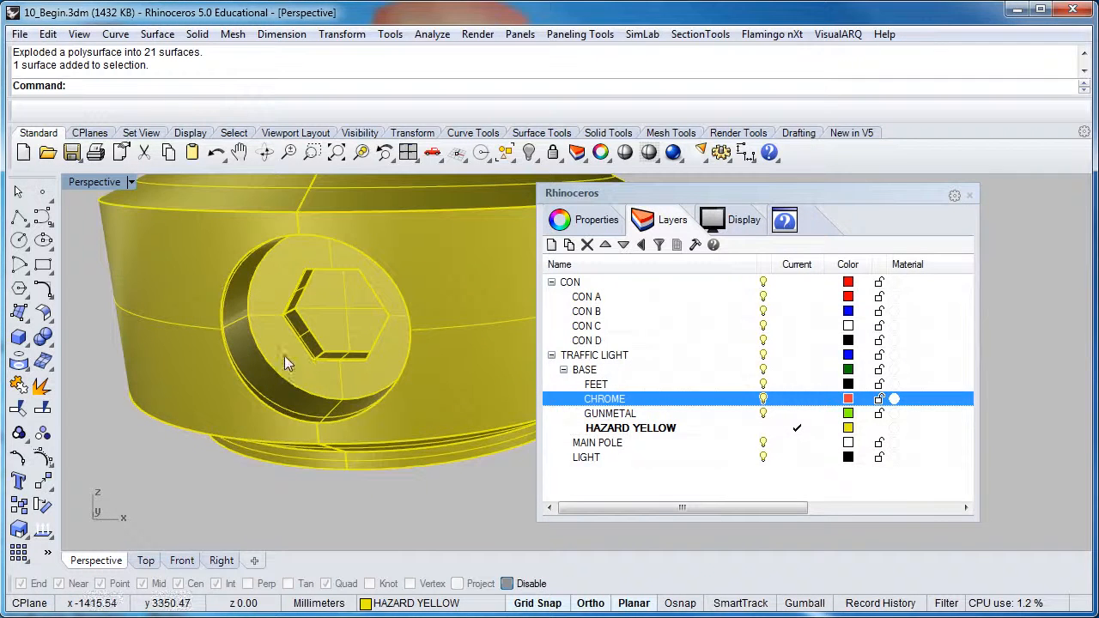
left_click(286, 352)
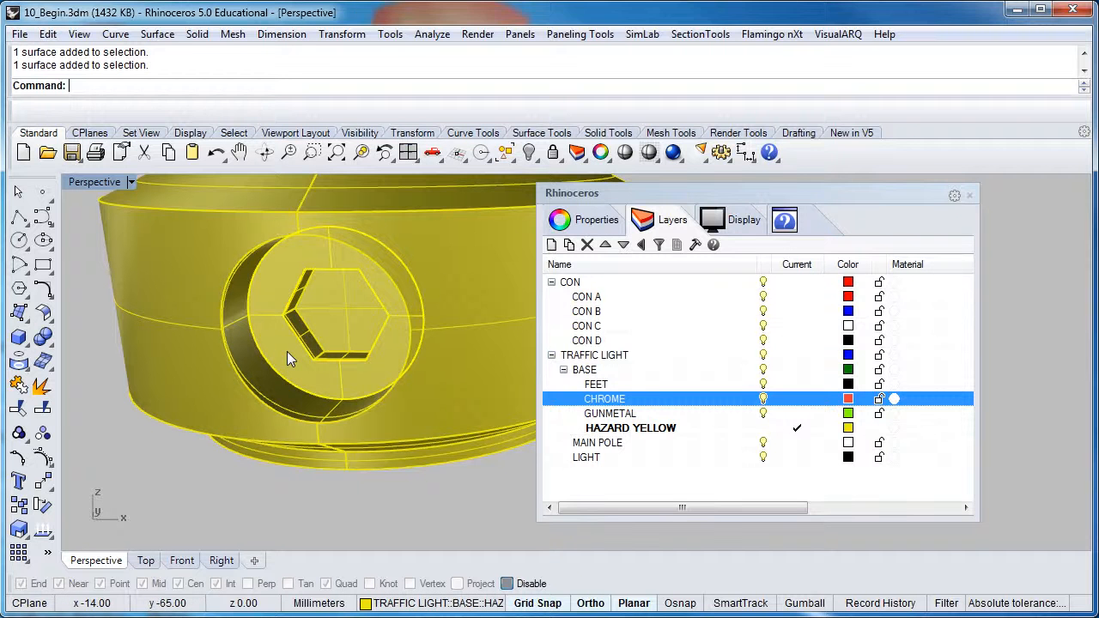
scroll(311, 328, "up", 2)
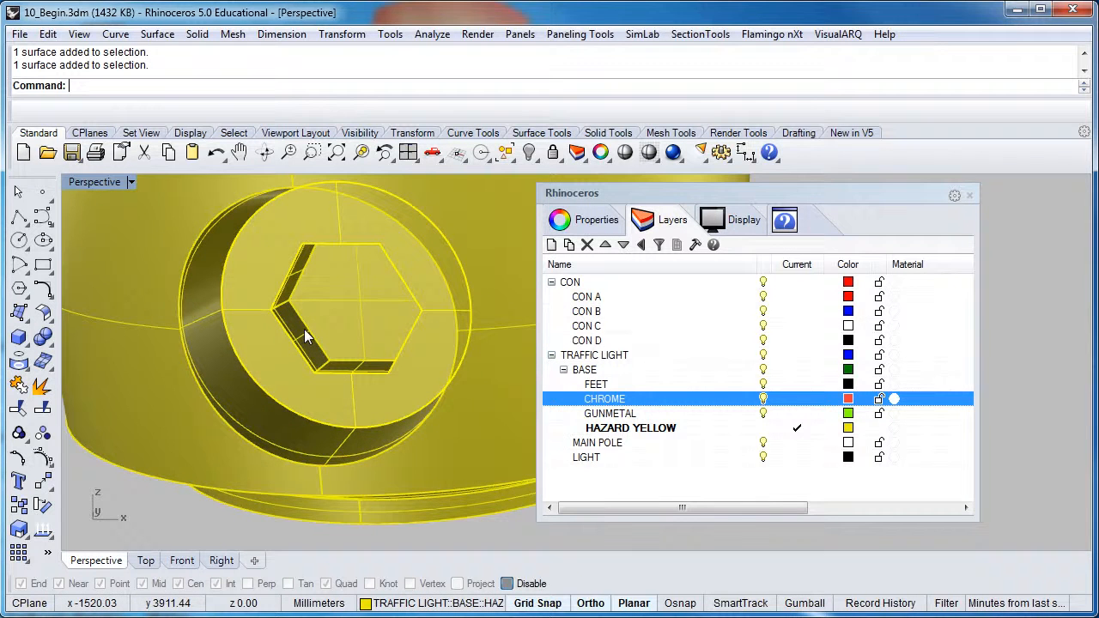
scroll(303, 329, "up", 2)
left_click(306, 271)
scroll(299, 248, "down", 6)
right_click_drag(299, 251, 273, 333, "shift")
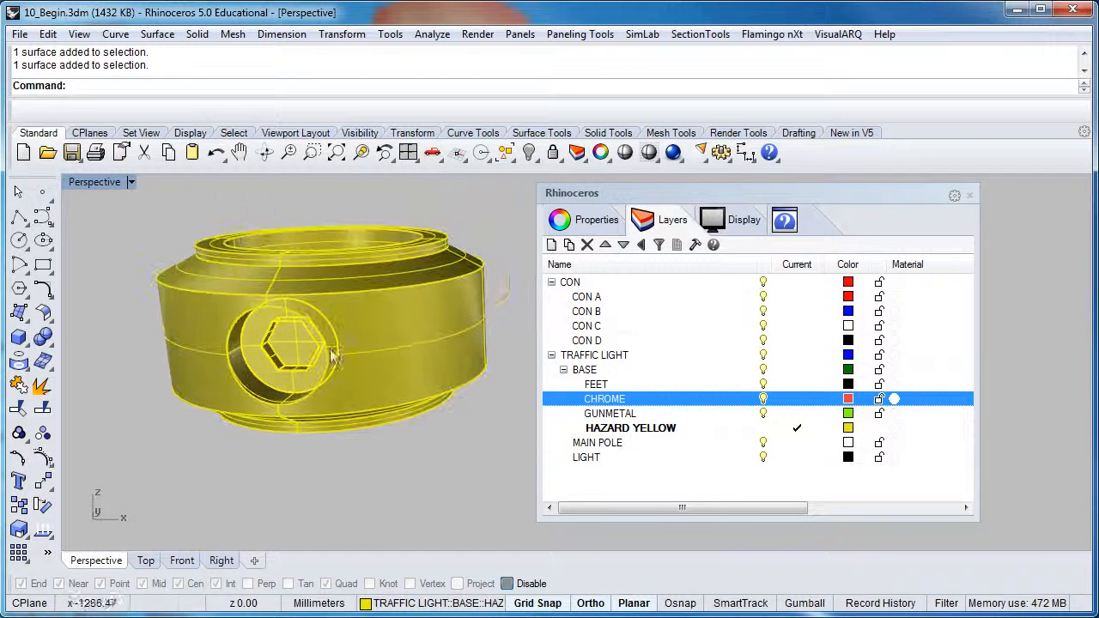
left_click(685, 414)
right_click(684, 416)
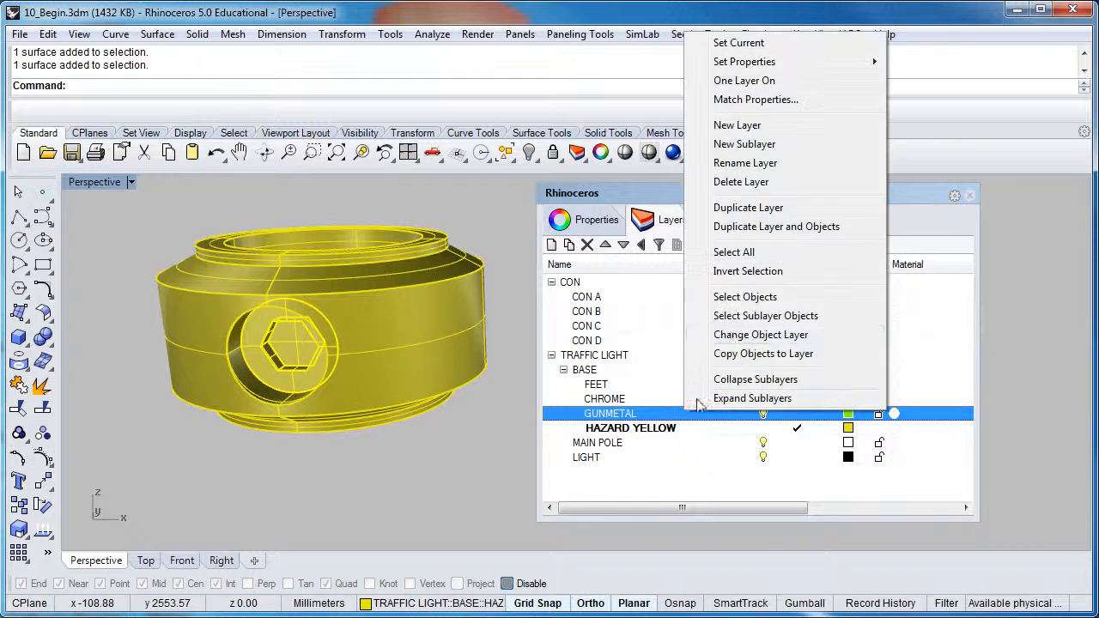
left_click(734, 335)
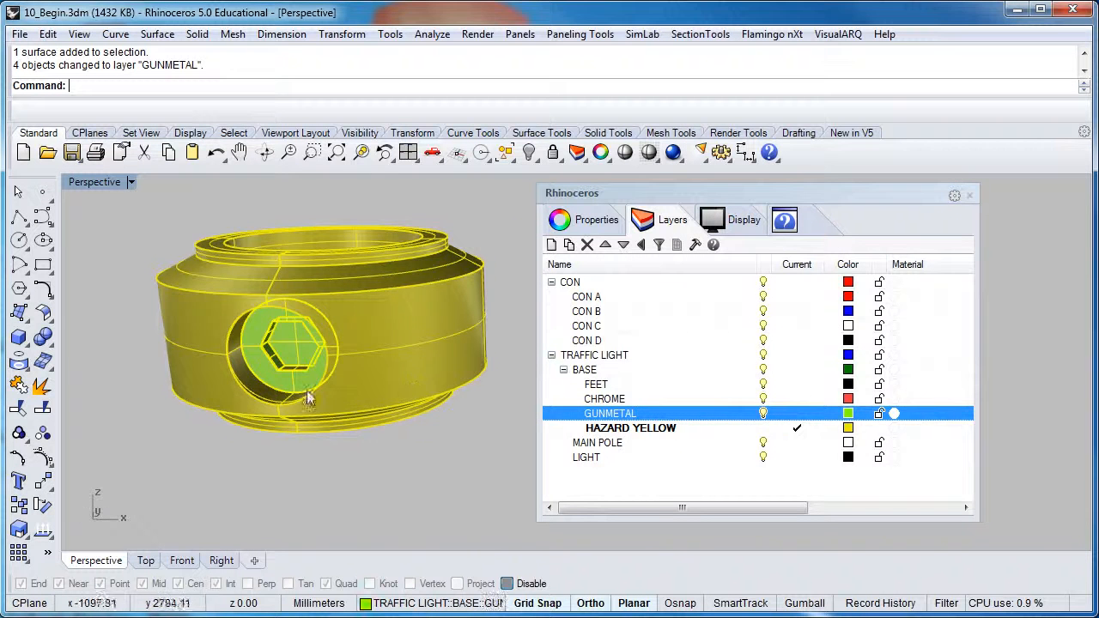
Set the Perspective viewport to Wireframe display around the upper collar's hexagonal bolt socket.
scroll(387, 354, "up", 5)
scroll(408, 272, "up", 3)
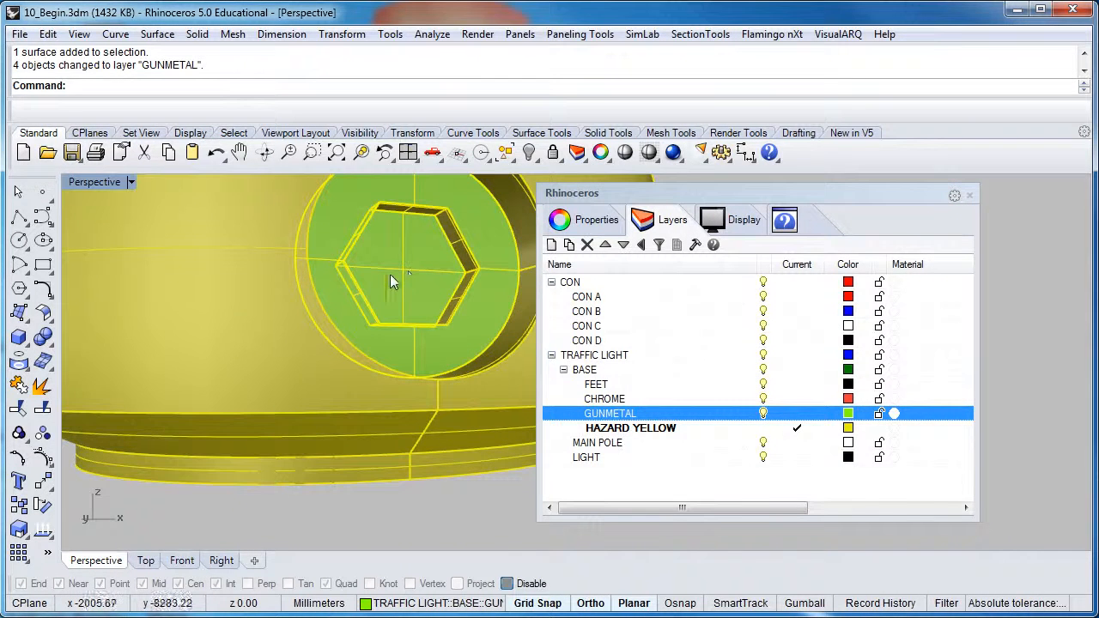
left_click(101, 182)
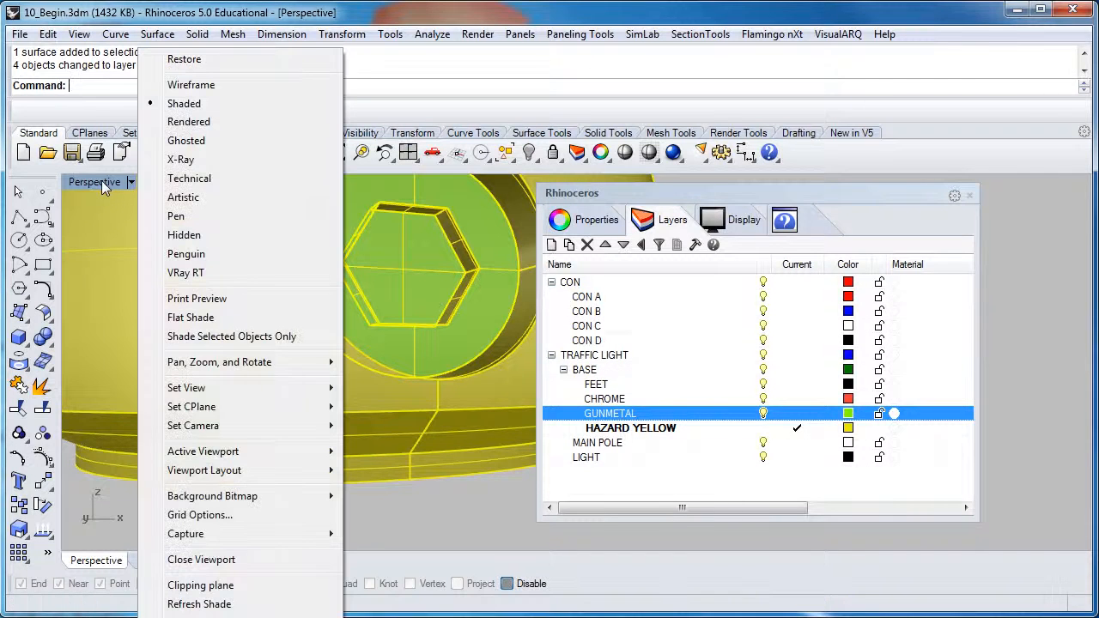
left_click(191, 93)
right_click_drag(386, 283, 263, 244)
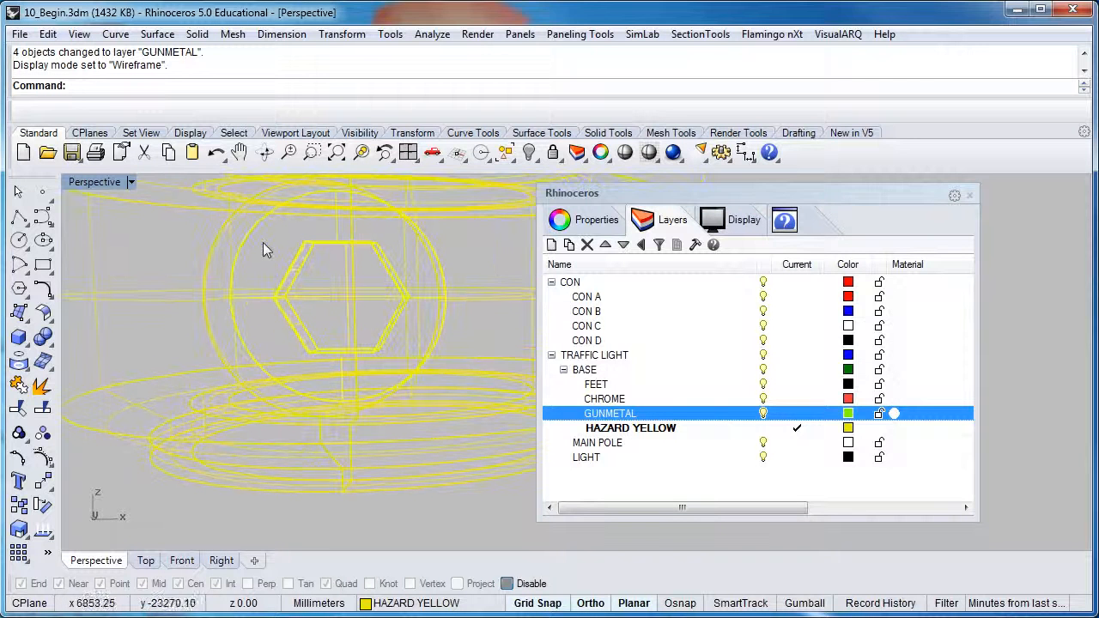
Change the upper collar's remaining hexagonal socket surfaces to the GUNMETAL layer by selecting the whole socket.
left_click(265, 231)
left_click_drag(264, 231, 412, 362)
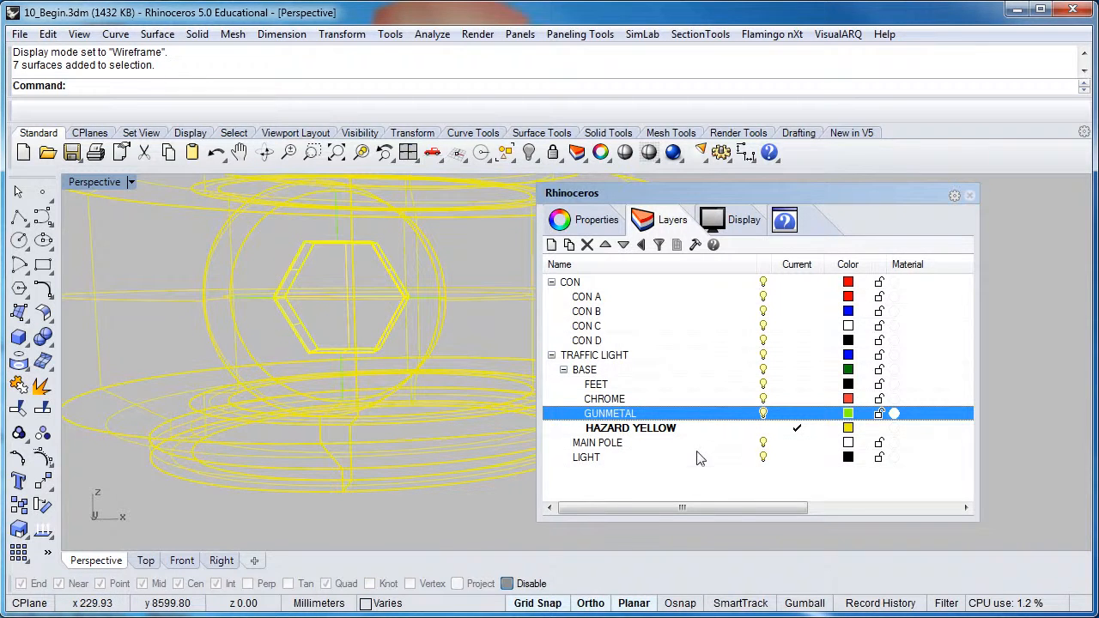
right_click(702, 414)
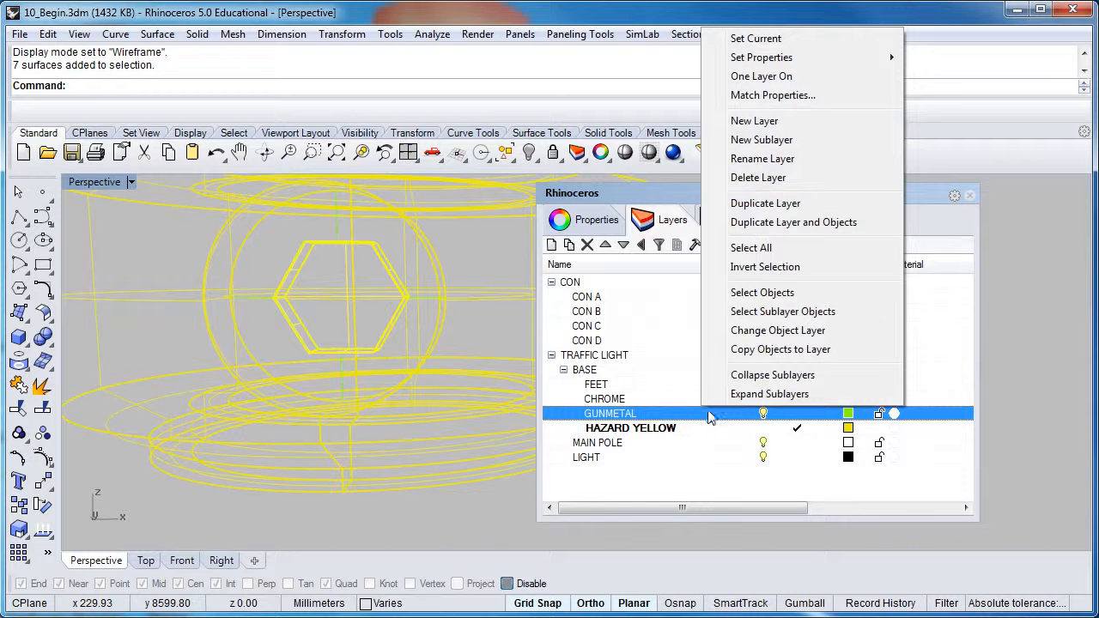
left_click(764, 331)
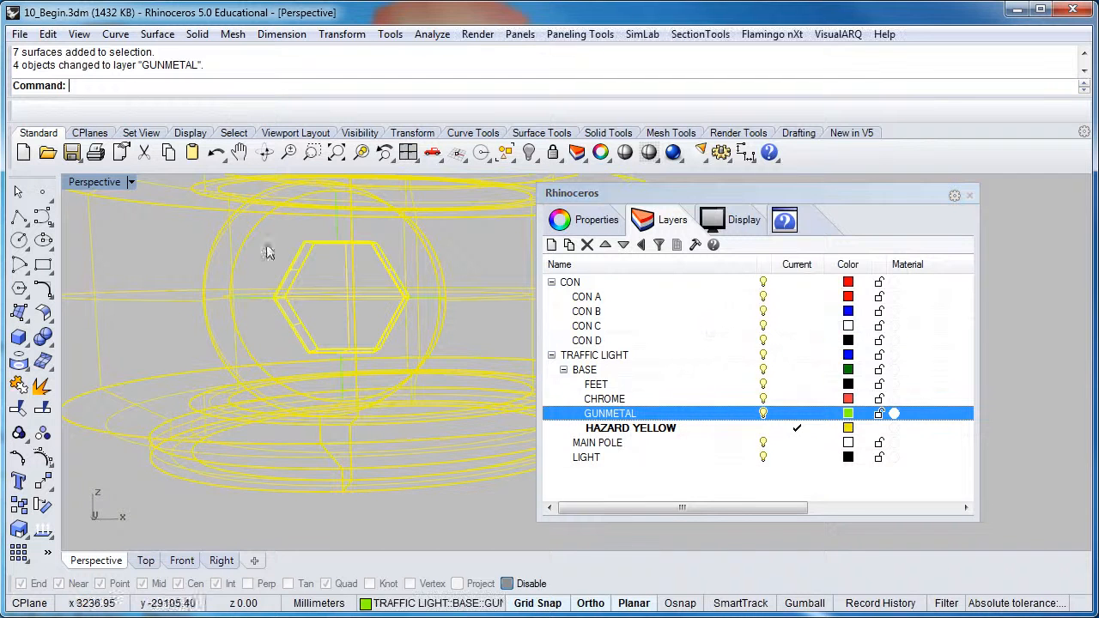
Return the Perspective viewport to Shaded display with the whole upper collar in view.
left_click(112, 184)
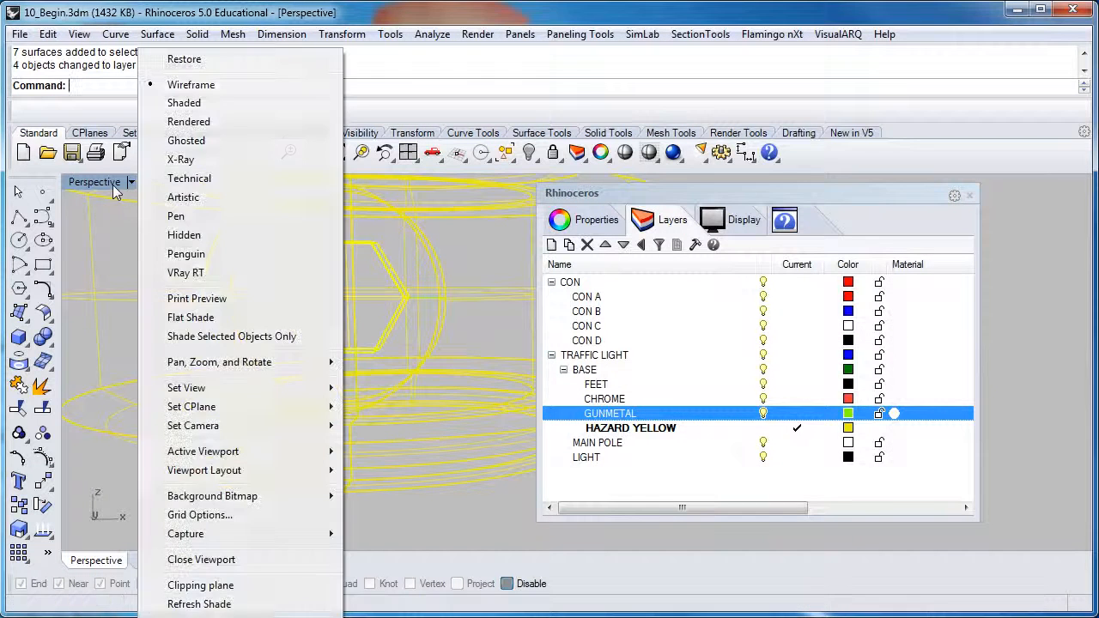
left_click(184, 102)
mouse_move(211, 295)
right_mouse_down()
mouse_move(365, 292)
mouse_move(257, 295)
mouse_move(220, 324)
mouse_move(247, 342)
mouse_move(255, 318)
mouse_move(255, 338)
right_mouse_up()
scroll(258, 319, "down", 5)
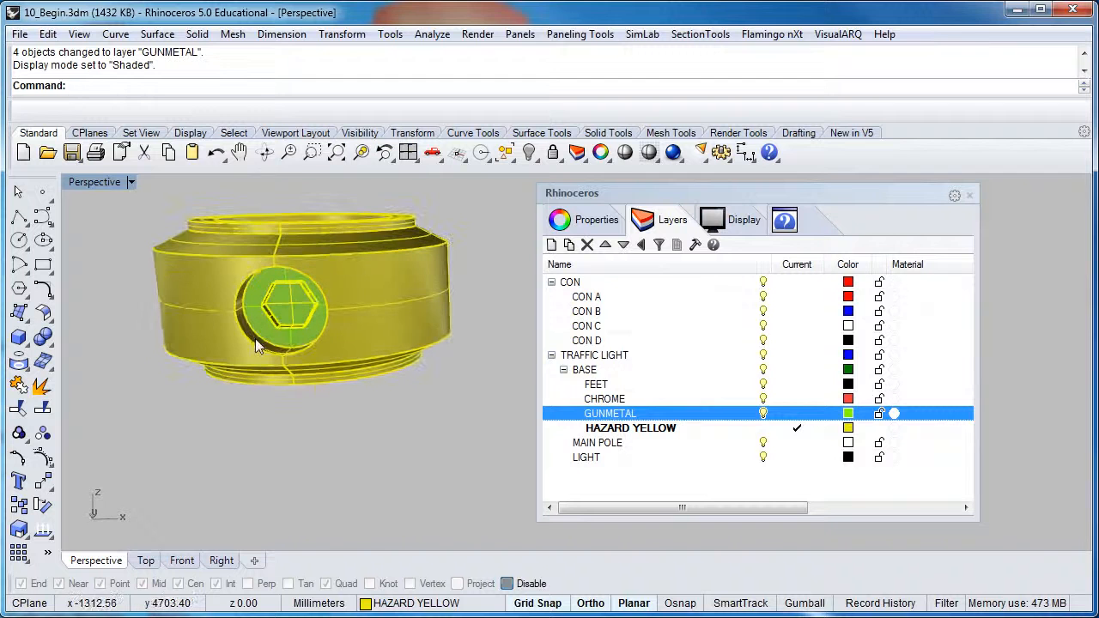
Turn off the GUNMETAL layer and join all remaining yellow surfaces of the upper collar into one polysurface.
left_click(763, 414)
right_click_drag(339, 357, 278, 307)
left_click_drag(123, 217, 456, 431)
left_click(335, 370, "shift")
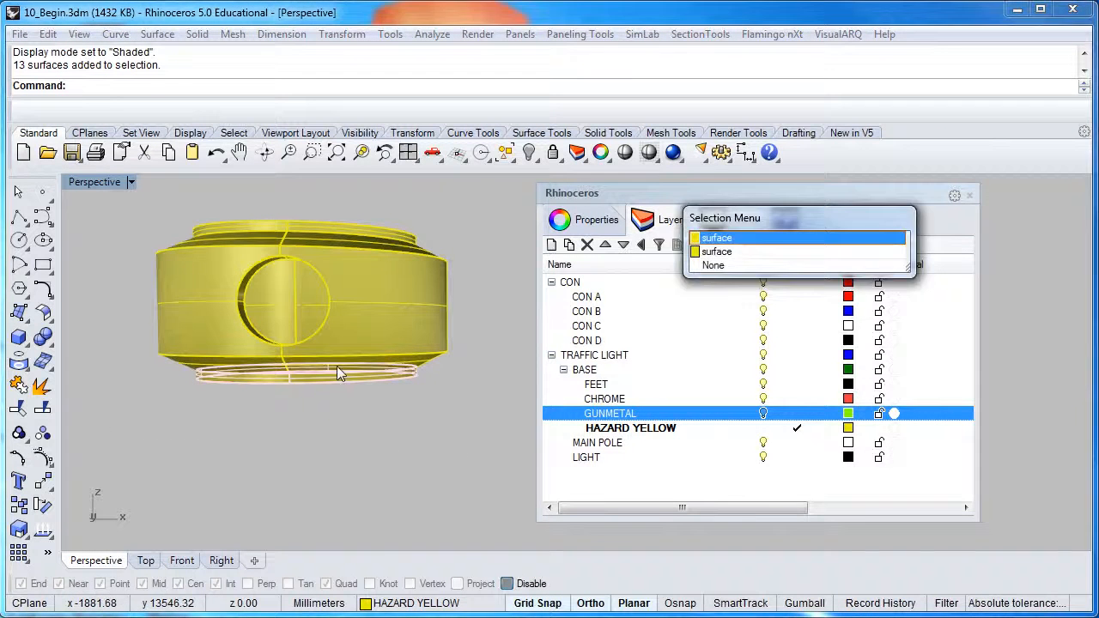
key("Return")
left_click(316, 361, "shift")
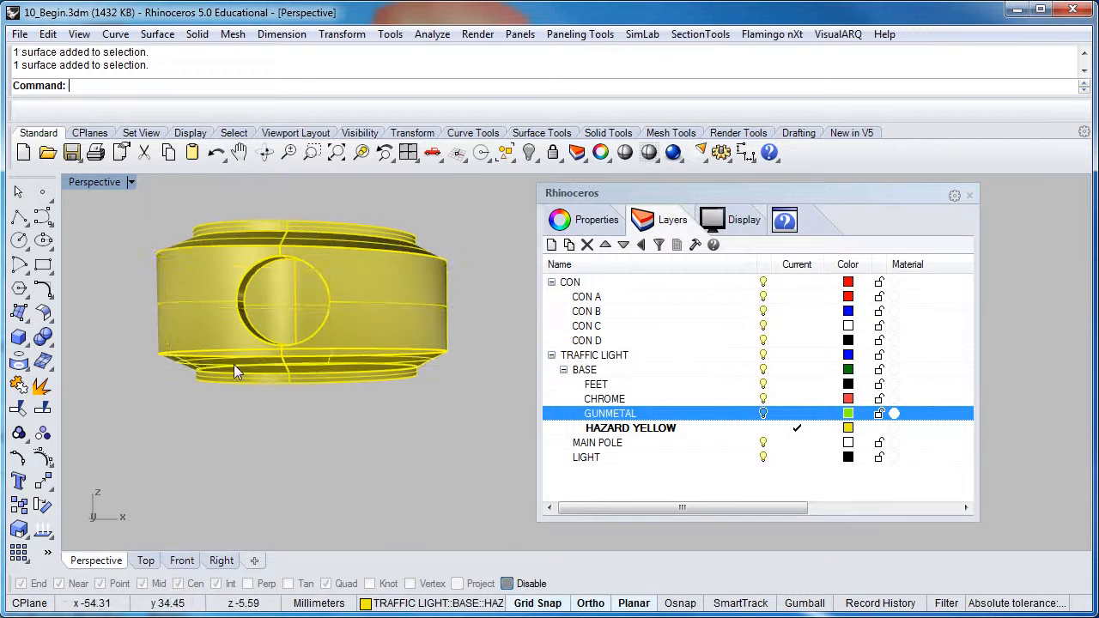
left_click_drag(109, 214, 478, 423)
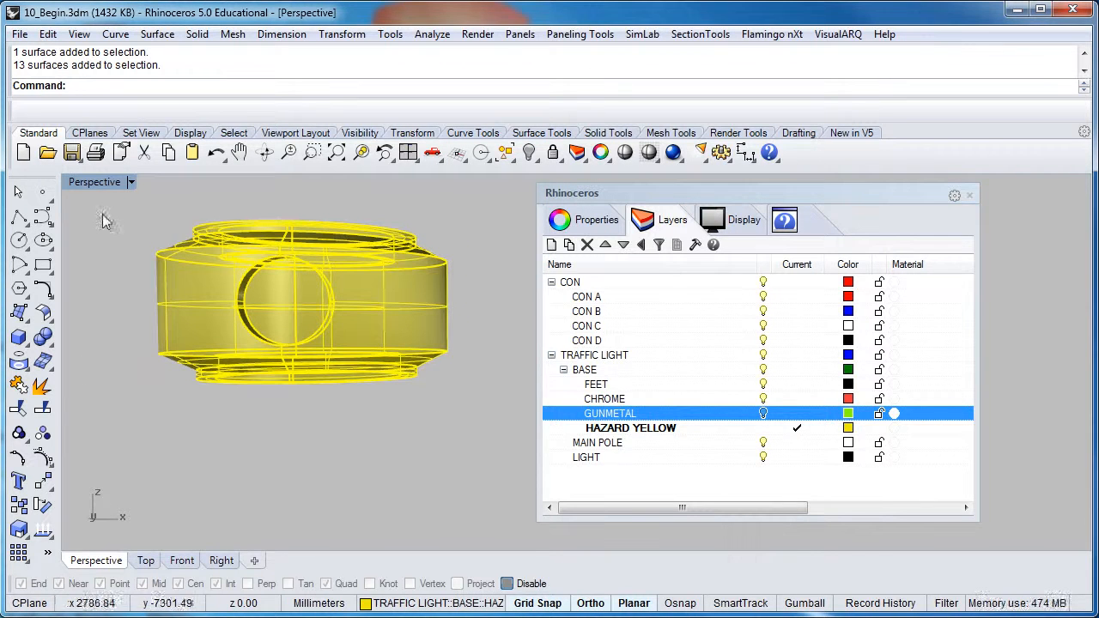
left_click(19, 386)
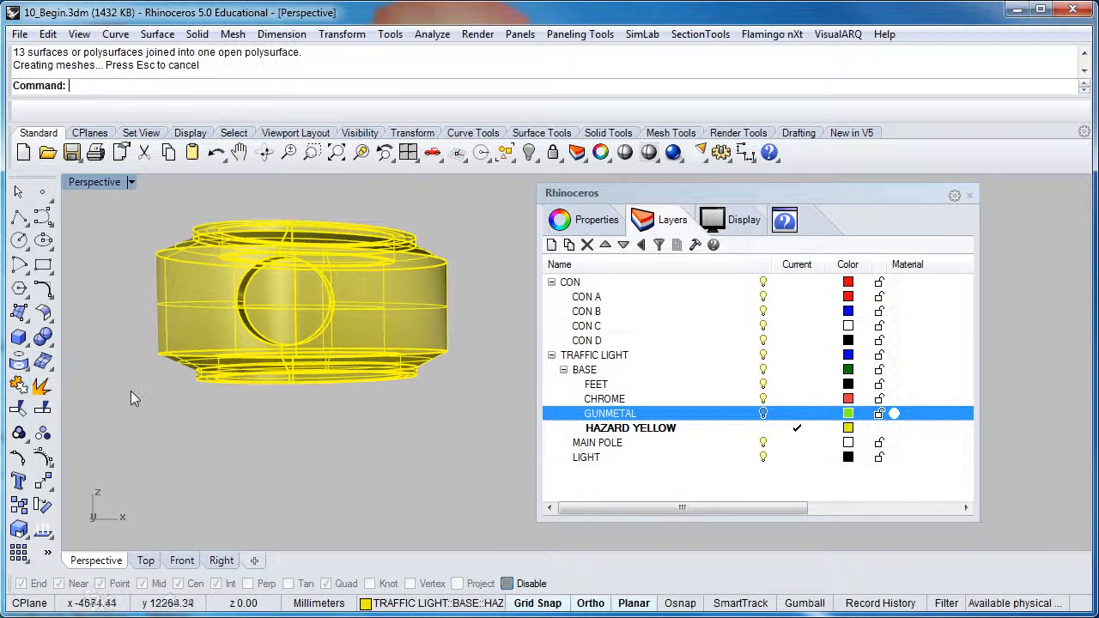
key("Escape")
left_click(175, 306)
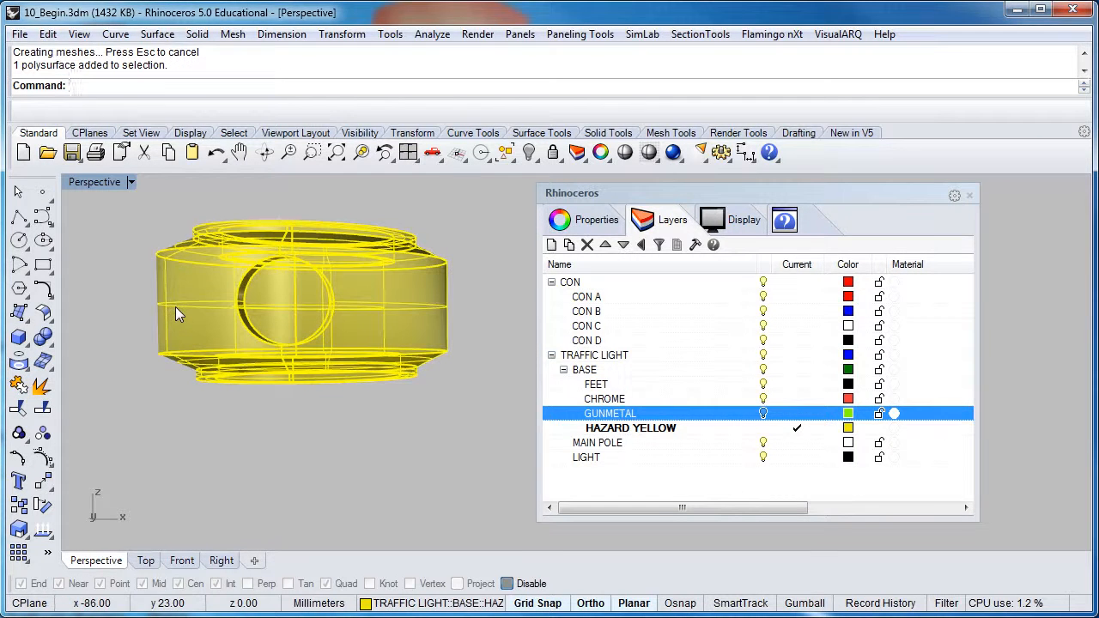
left_click(145, 346)
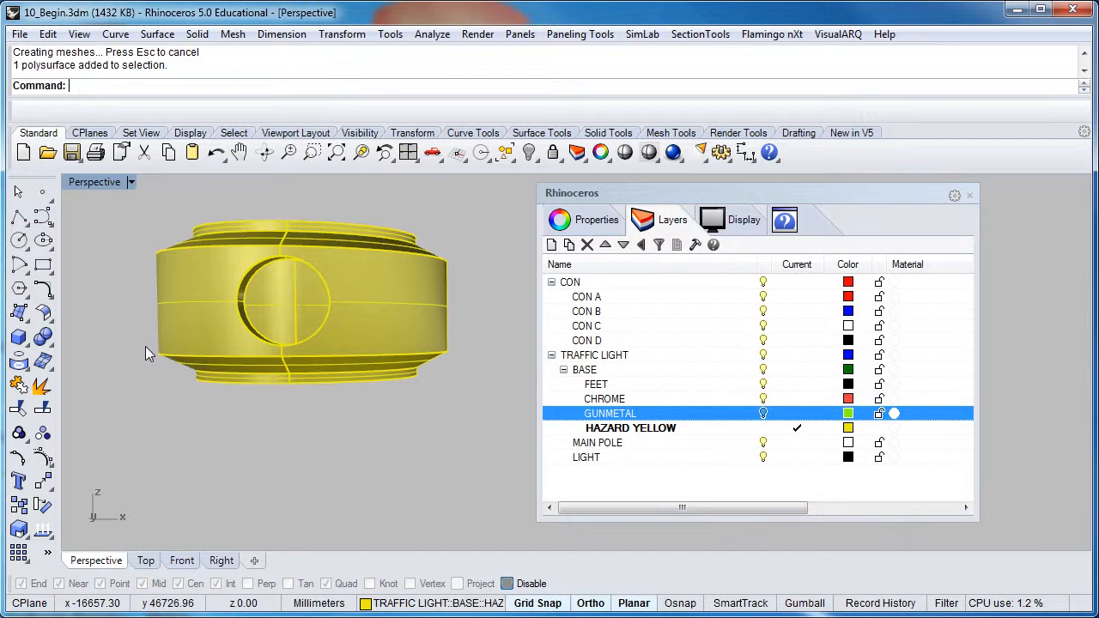
Turn the GUNMETAL layer back on and join the upper collar's bolt face and socket surfaces into one polysurface.
left_click(762, 413)
left_click_drag(217, 201, 349, 399)
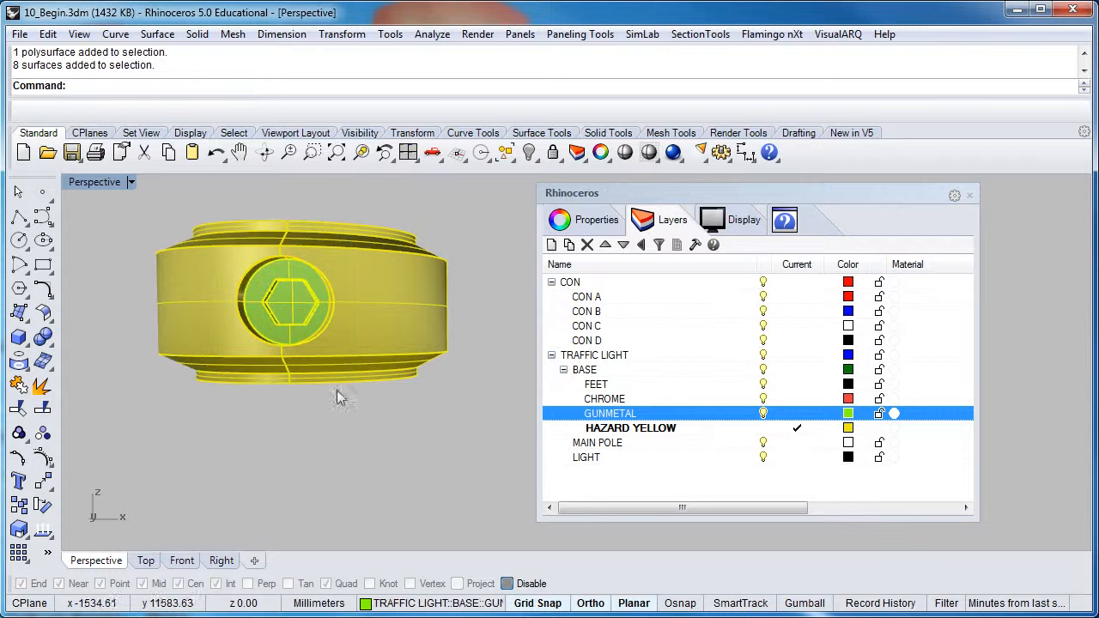
left_click(19, 384)
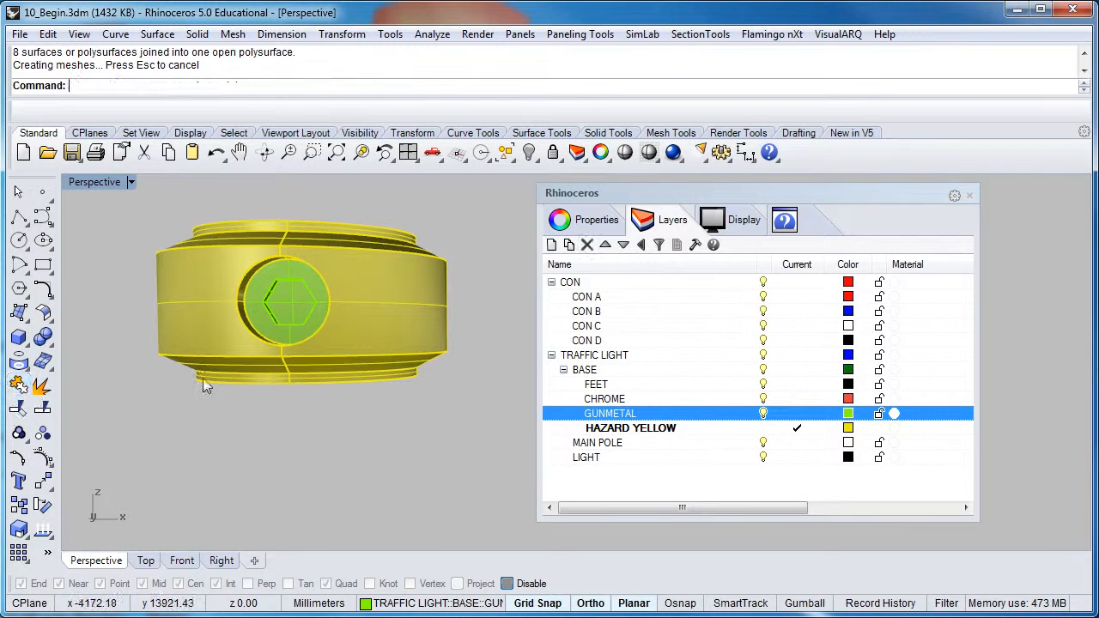
left_click(275, 300)
Explode the lower collar polysurface into separate surfaces.
scroll(276, 300, "down", 10)
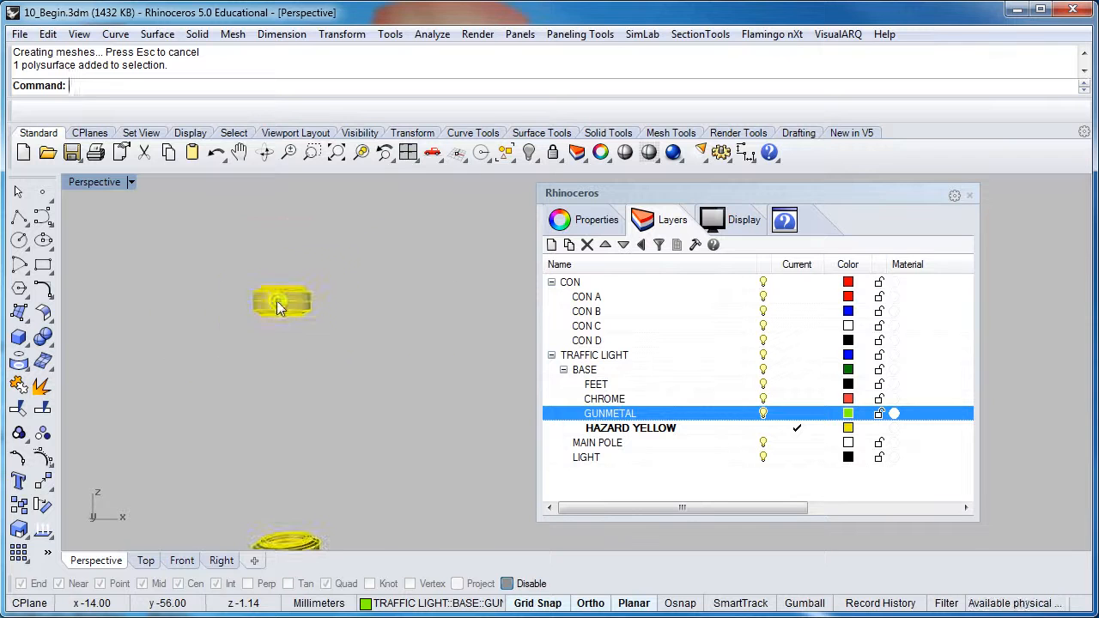
right_click_drag(288, 432, 283, 323)
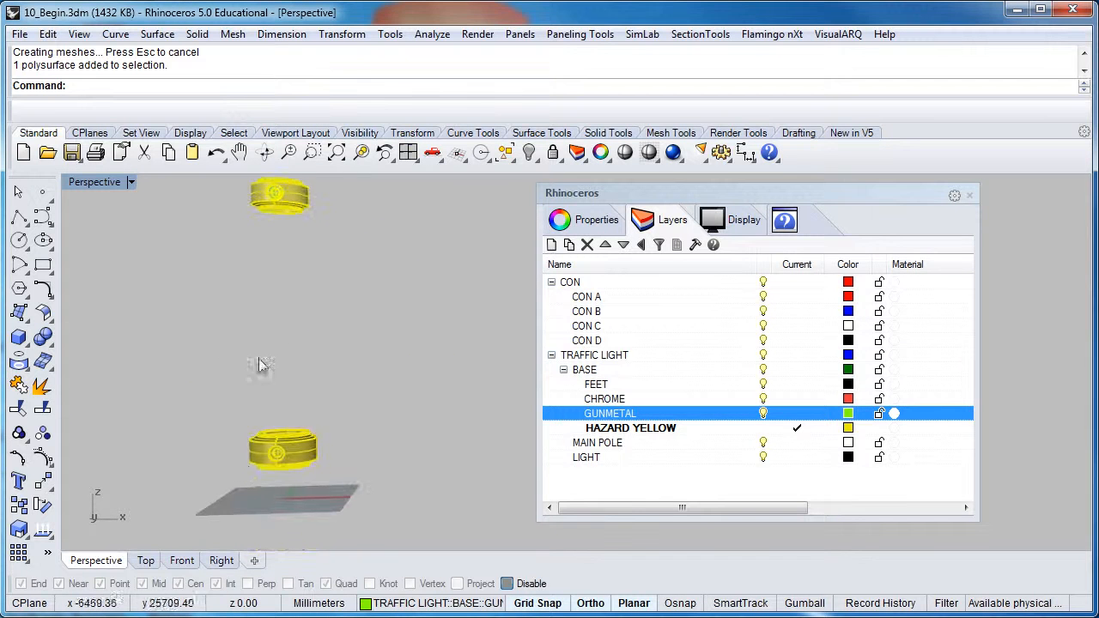
scroll(285, 443, "up", 5)
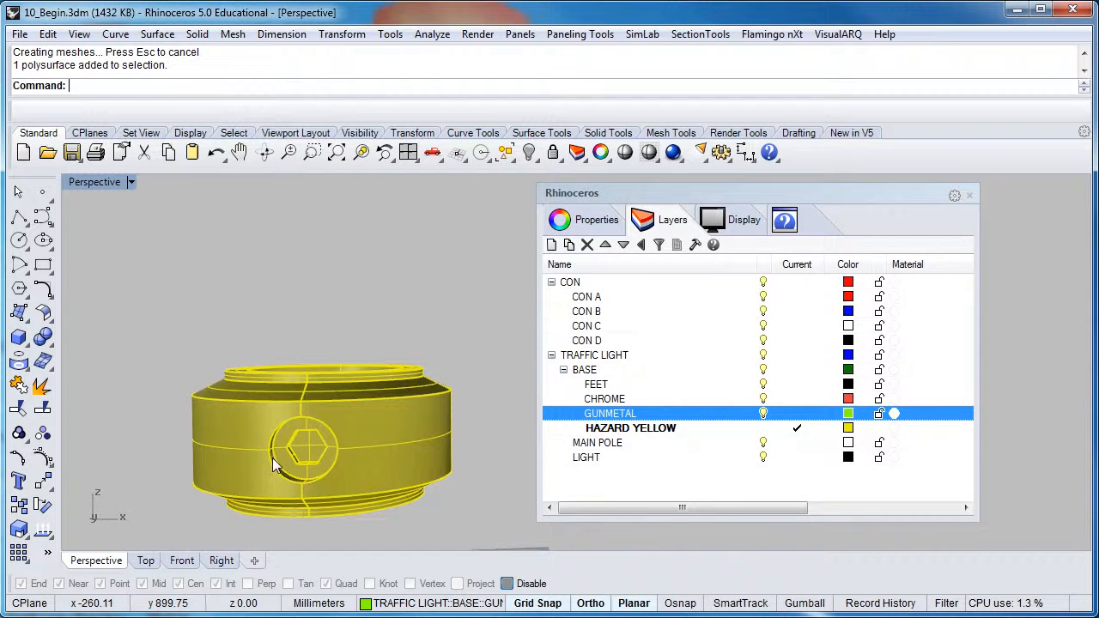
right_click_drag(273, 457, 284, 365)
scroll(284, 365, "up", 3)
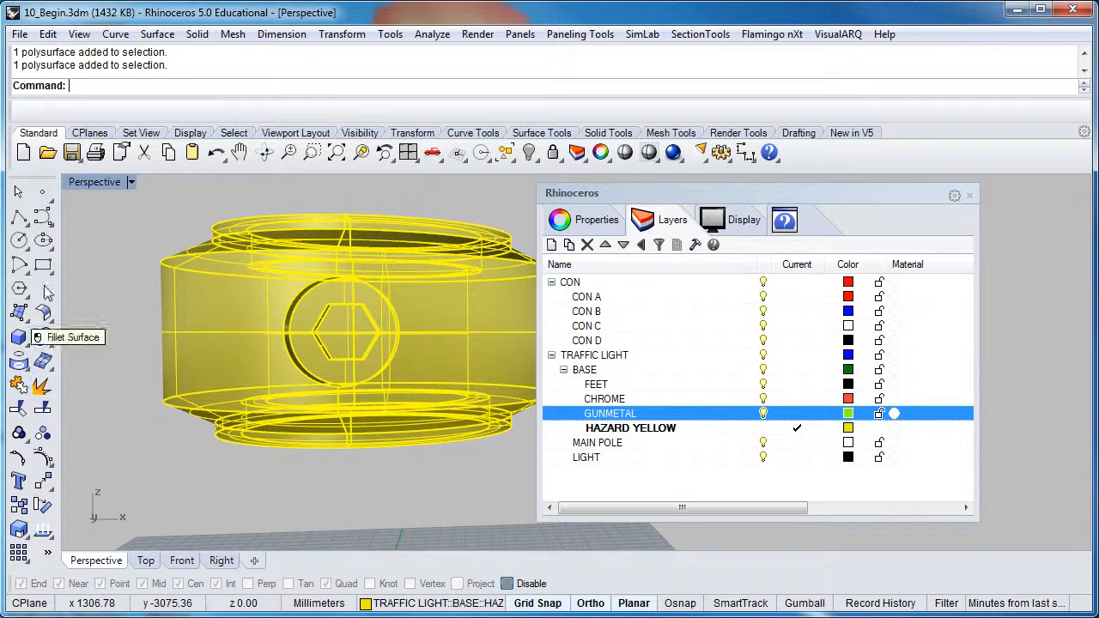
left_click(43, 387)
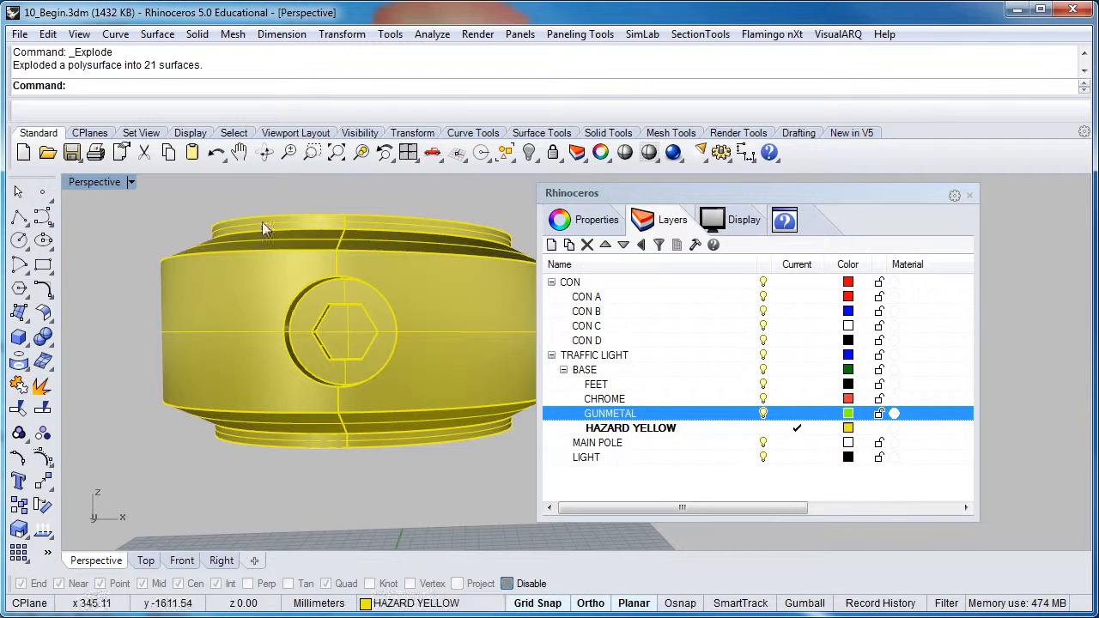
Change the window-selected surfaces around the lower collar's bolt, including the round face and hexagonal socket, to the GUNMETAL layer.
left_click_drag(268, 195, 406, 397)
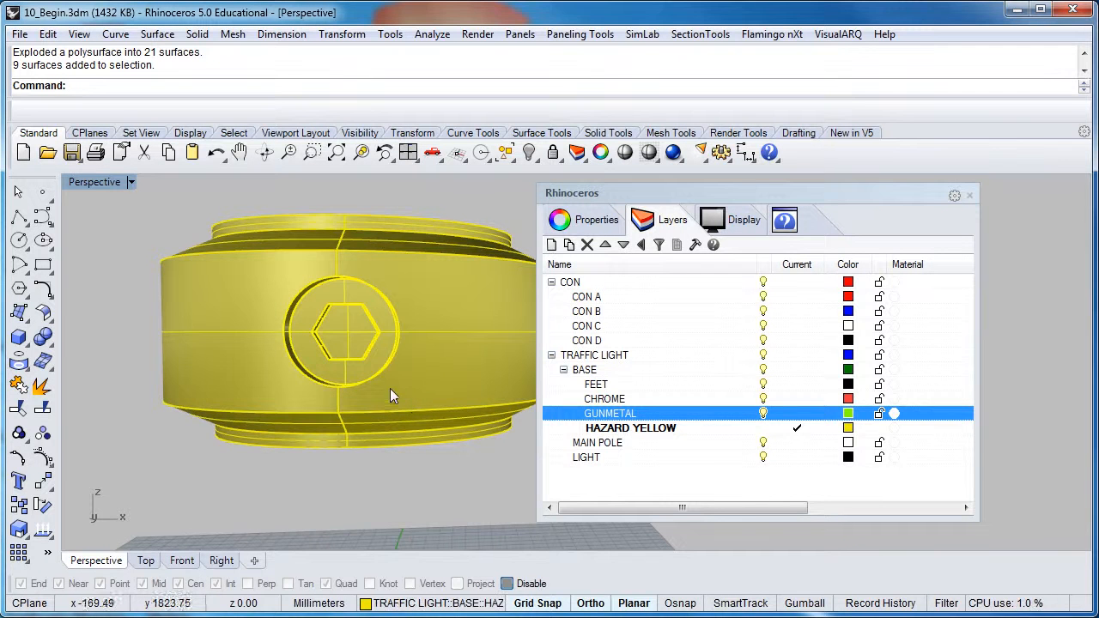
right_click_drag(333, 355, 370, 357)
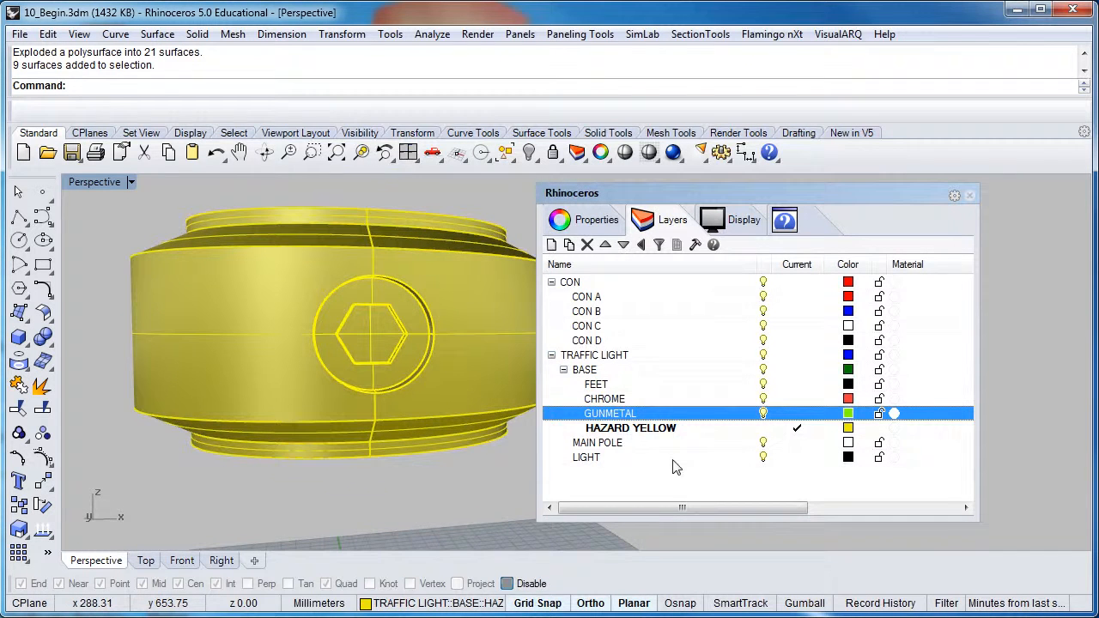
right_click(681, 416)
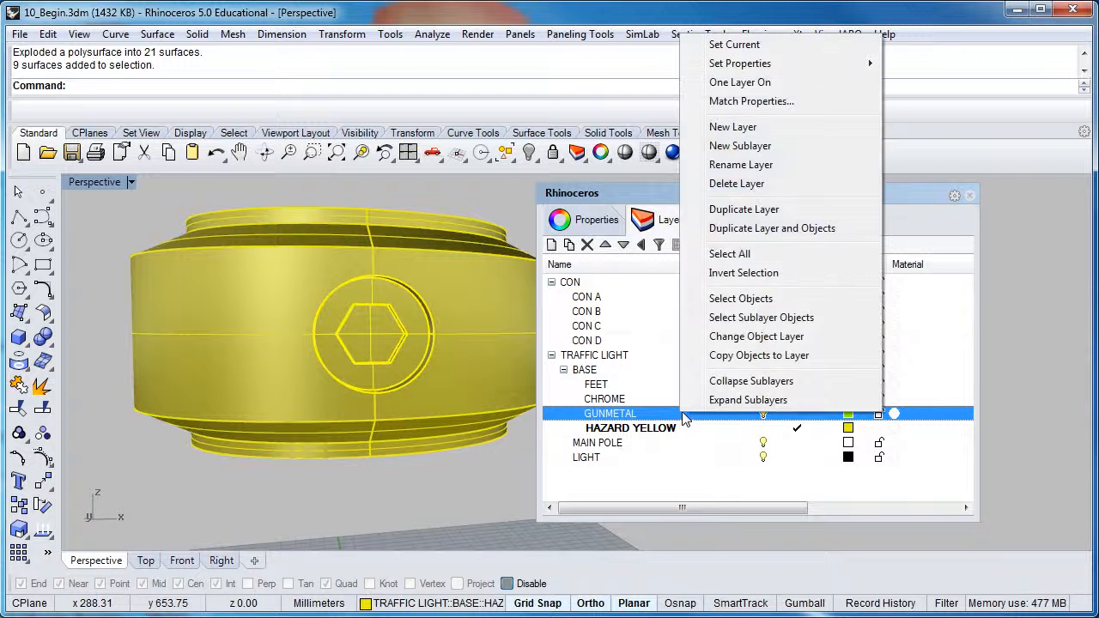
left_click(725, 337)
Change the circular side wall of the lower collar's bolt recess back to the HAZARD YELLOW layer.
right_click_drag(420, 371, 294, 383)
scroll(294, 378, "up", 5)
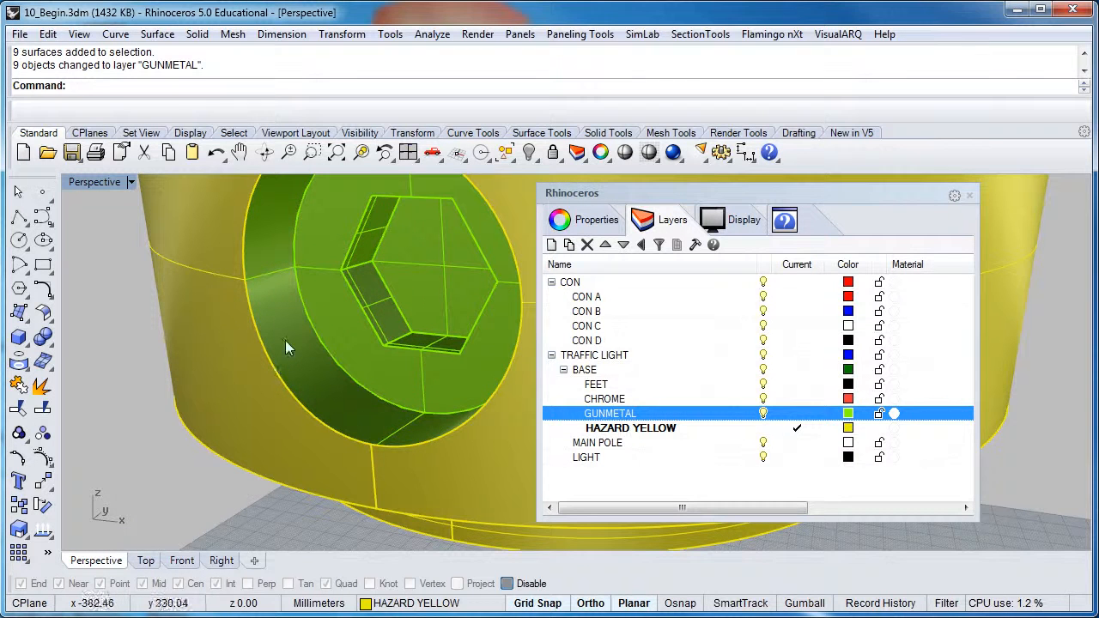
left_click(285, 340)
scroll(285, 340, "down", 3)
right_click_drag(285, 340, 351, 314)
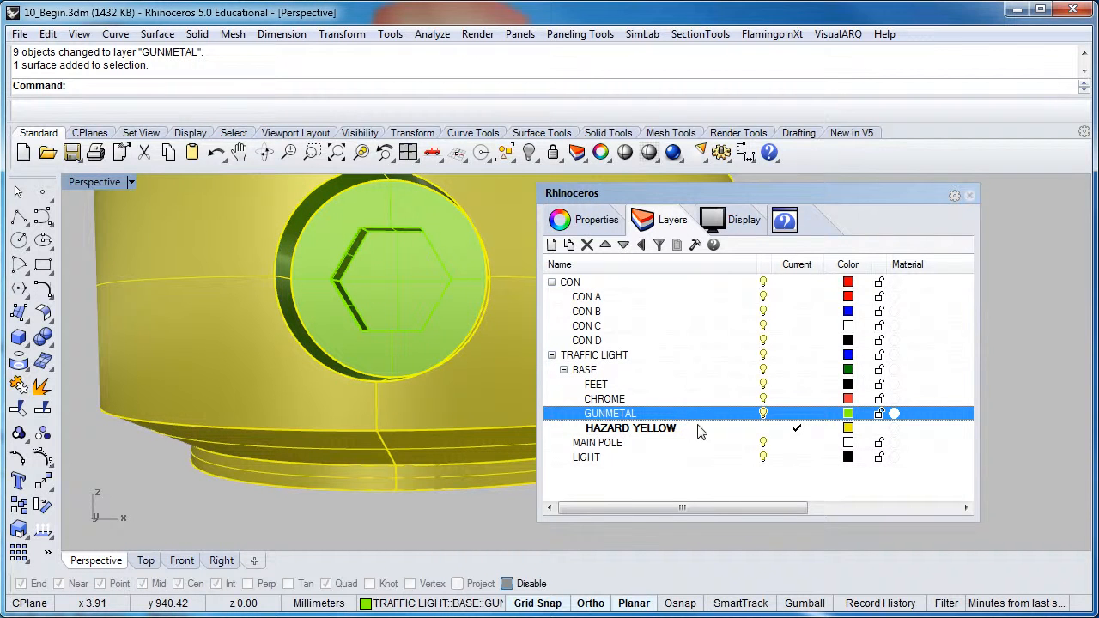
left_click(704, 434)
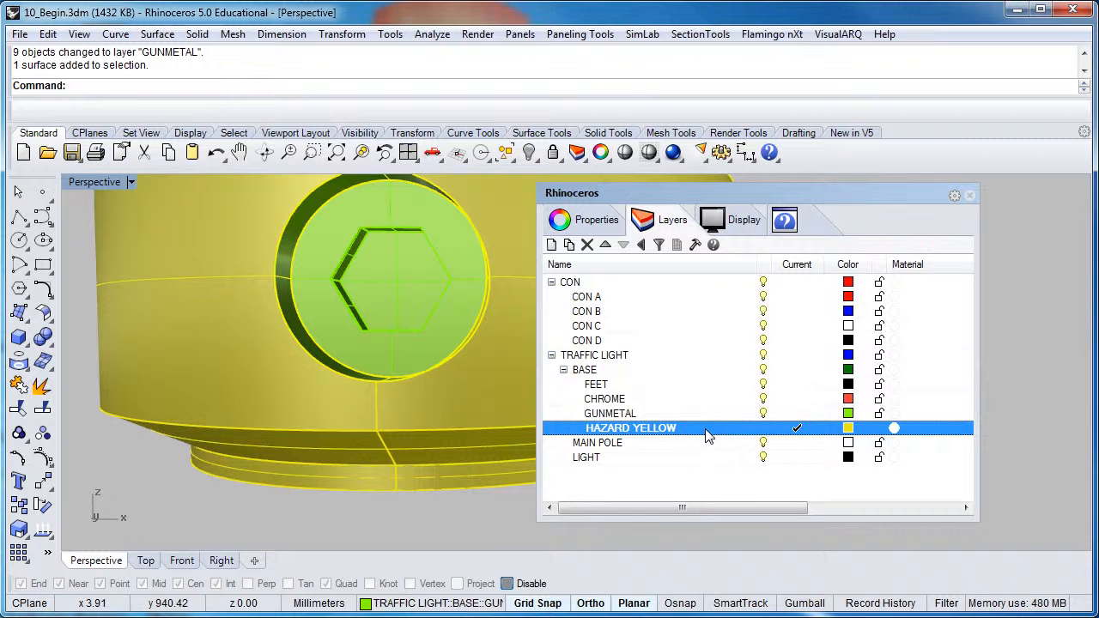
right_click(705, 436)
left_click(736, 350)
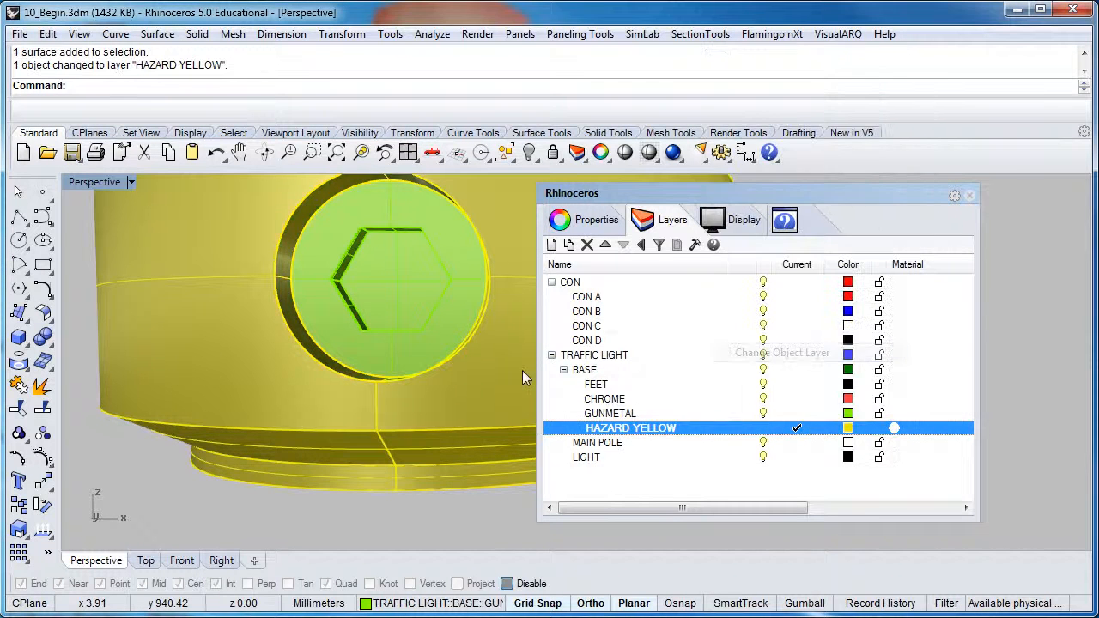
Join the lower collar's bolt face and hexagonal socket surfaces, leaving the recess side wall out of the selection.
right_click_drag(352, 365, 296, 367)
scroll(296, 367, "down", 5)
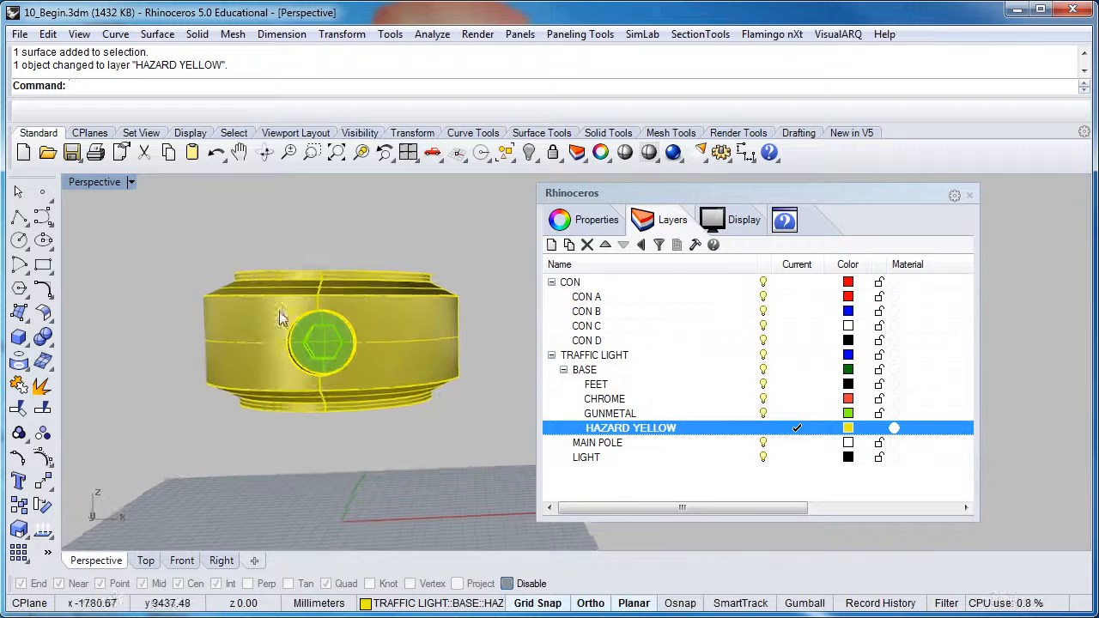
left_click_drag(277, 228, 362, 437)
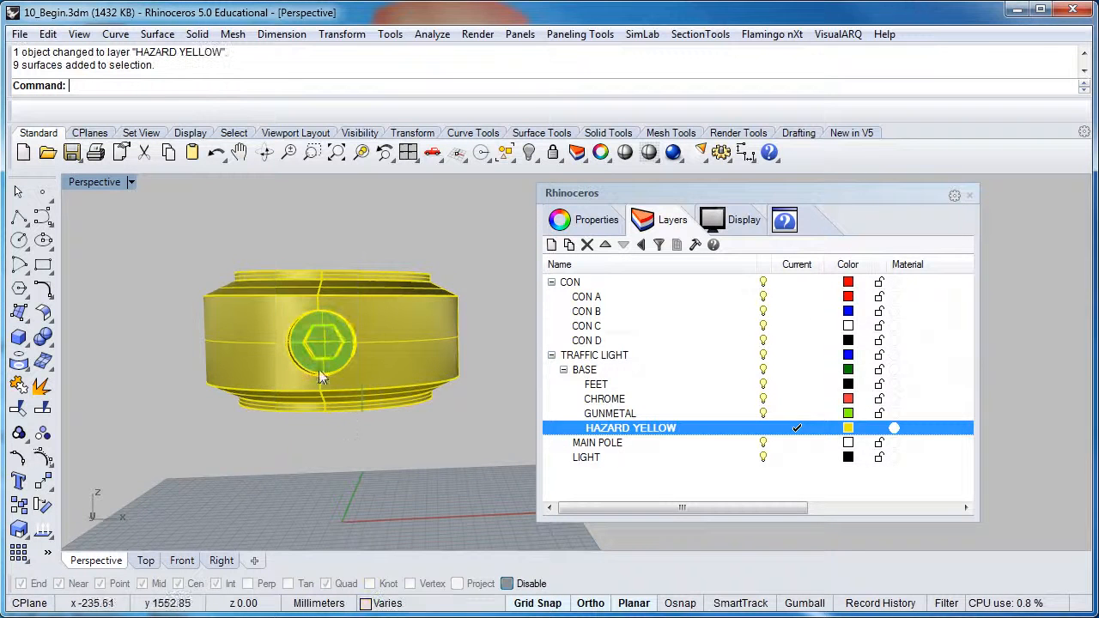
right_click_drag(363, 437, 296, 416)
scroll(296, 417, "up", 5)
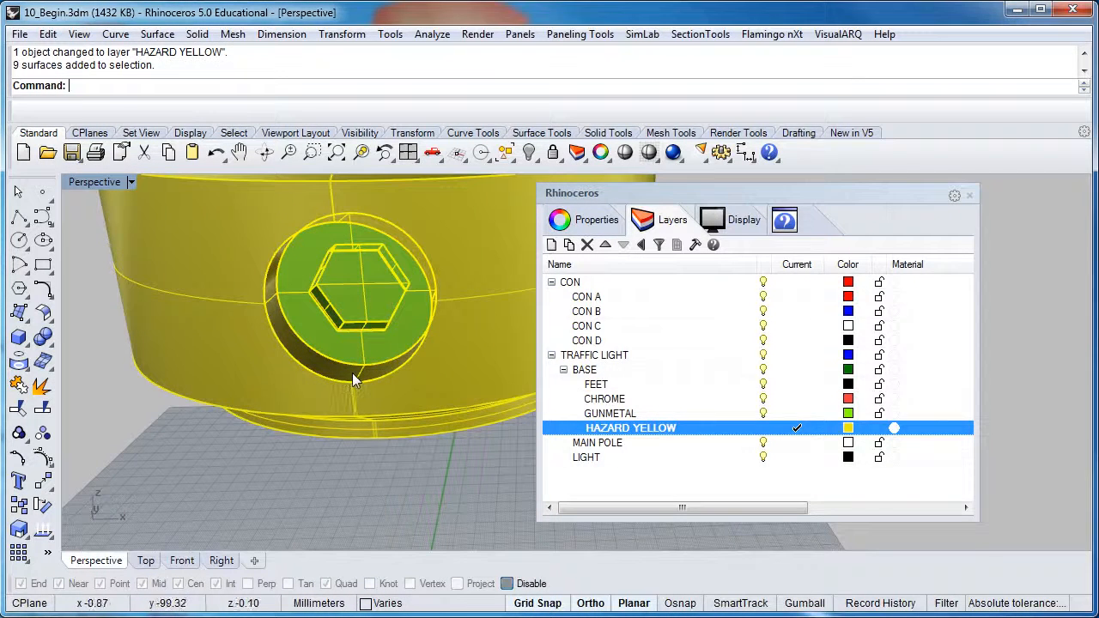
left_click(353, 372, "ctrl")
right_click_drag(352, 372, 373, 335)
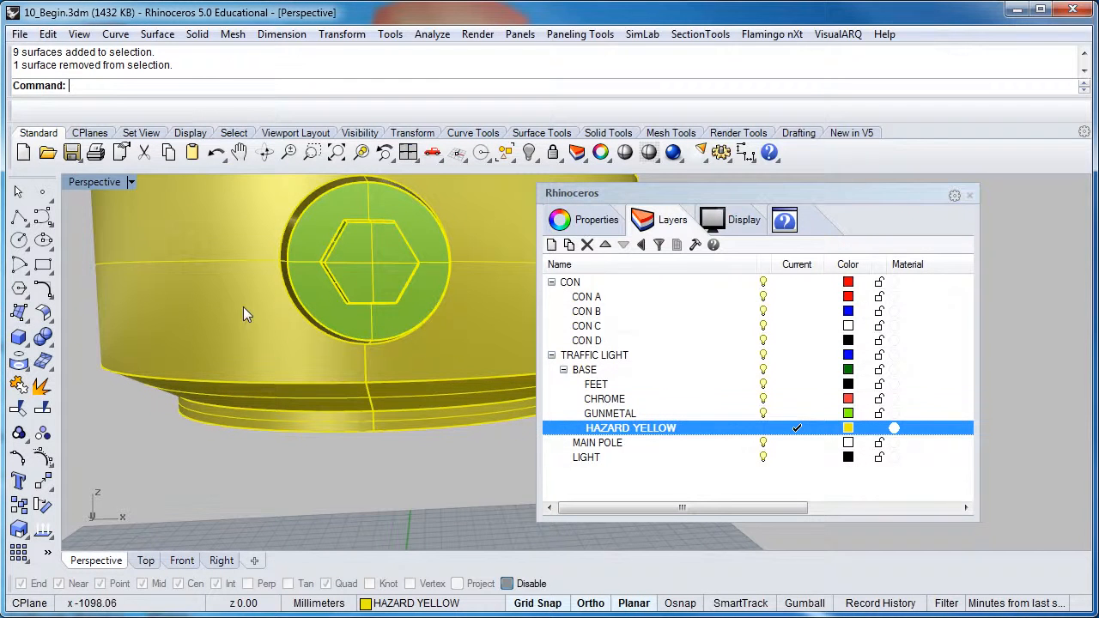
left_click(19, 388)
Turn off the GUNMETAL layer and join the lower collar's yellow surfaces into one polysurface.
left_click(756, 414)
scroll(392, 385, "down", 3)
mouse_move(392, 385)
right_mouse_down()
mouse_move(294, 386)
mouse_move(360, 380)
mouse_move(386, 362)
mouse_move(269, 356)
mouse_move(363, 368)
mouse_move(434, 398)
mouse_move(448, 392)
mouse_move(412, 458)
mouse_move(361, 412)
right_mouse_up()
left_click_drag(98, 216, 480, 504)
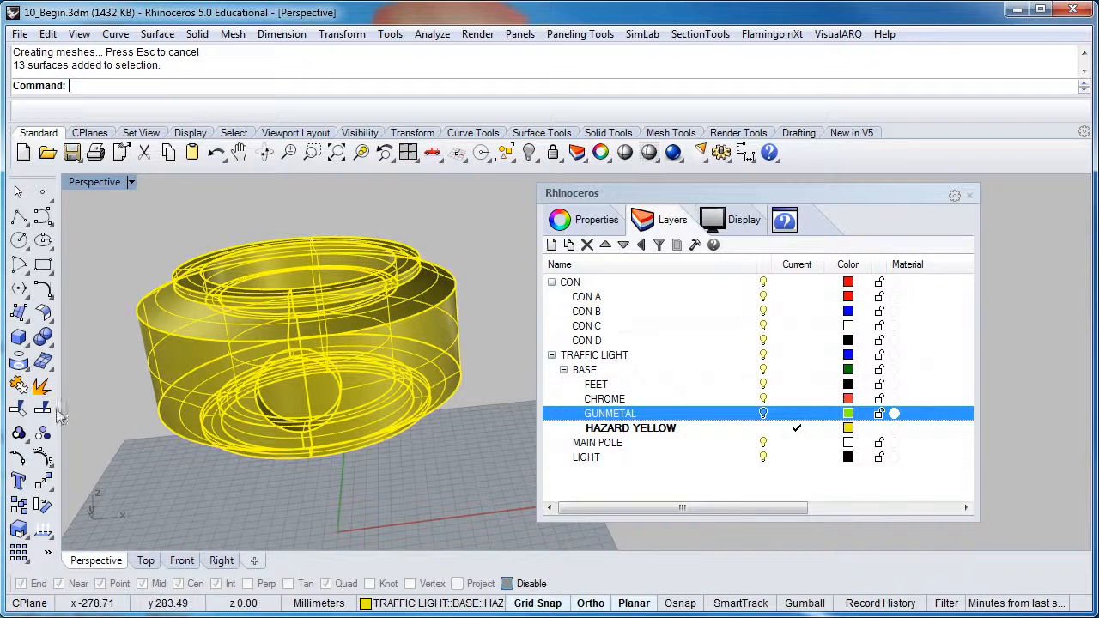
left_click(19, 386)
left_click(140, 436)
left_click(165, 383)
left_click(128, 439)
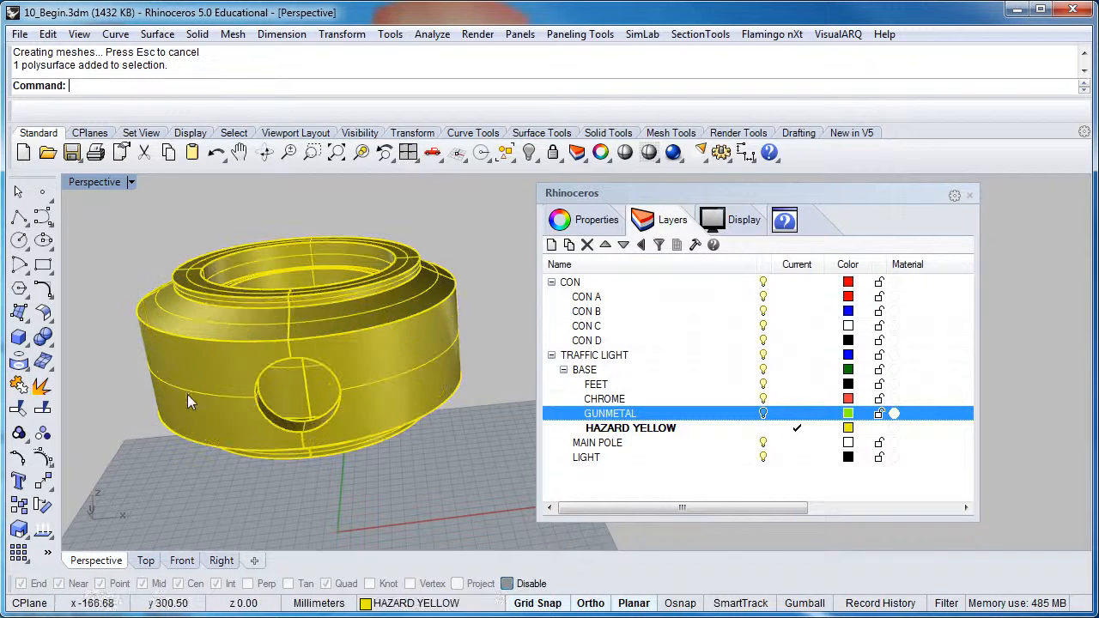
left_click(188, 394)
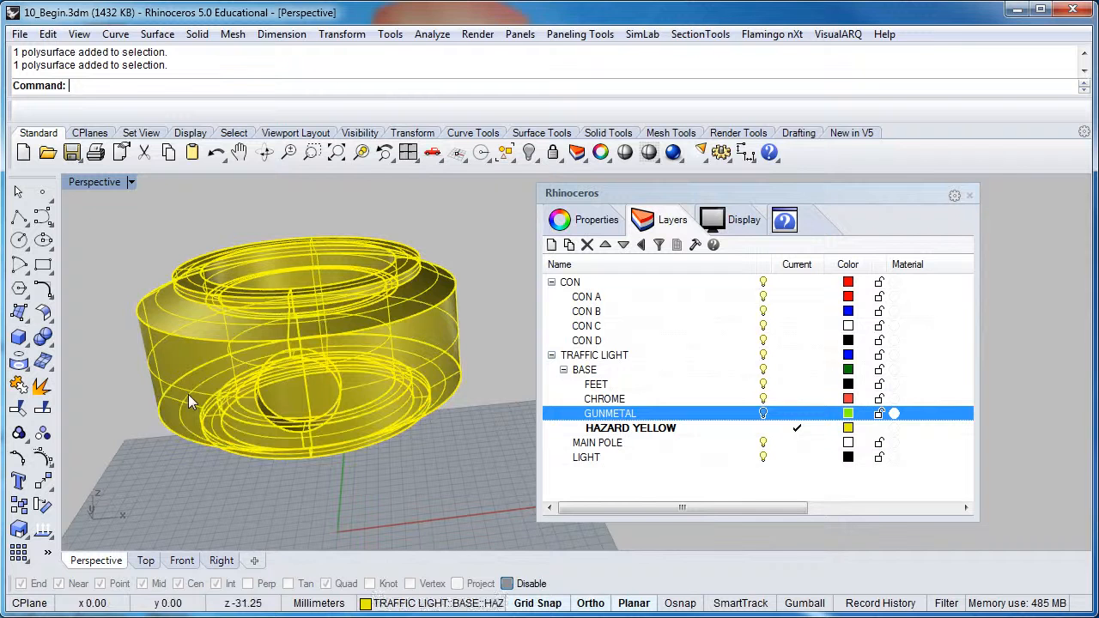
Turn the GUNMETAL layer back on and check the bolts together with the yellow bodies of both collars.
left_click(763, 414)
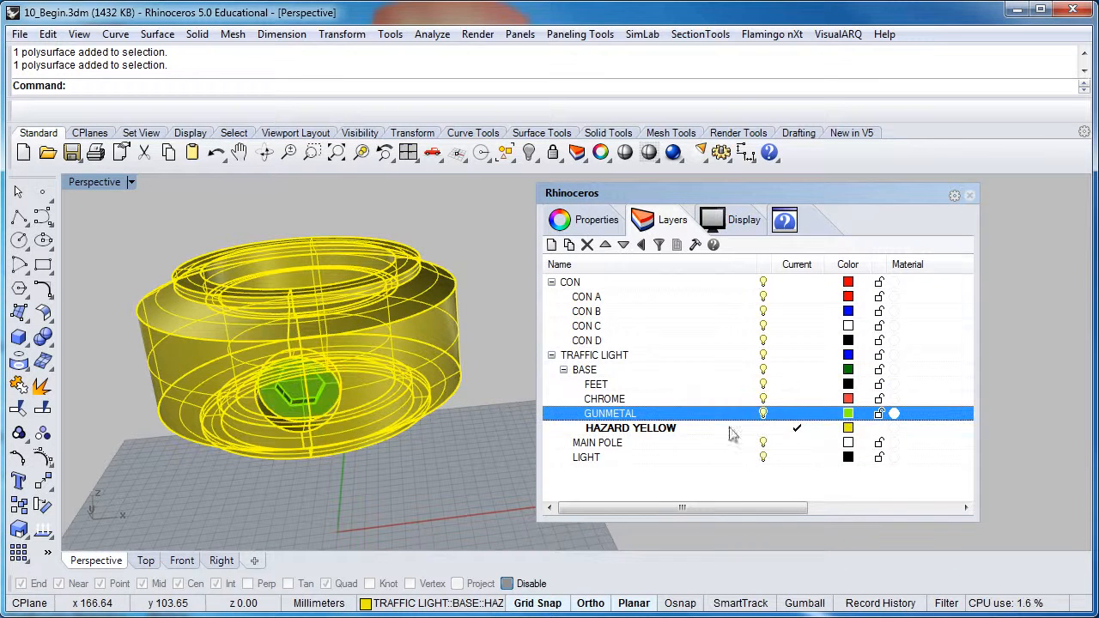
right_click_drag(481, 447, 336, 417)
scroll(340, 366, "down", 4)
scroll(337, 416, "down", 6)
right_click_drag(342, 349, 369, 386, "shift")
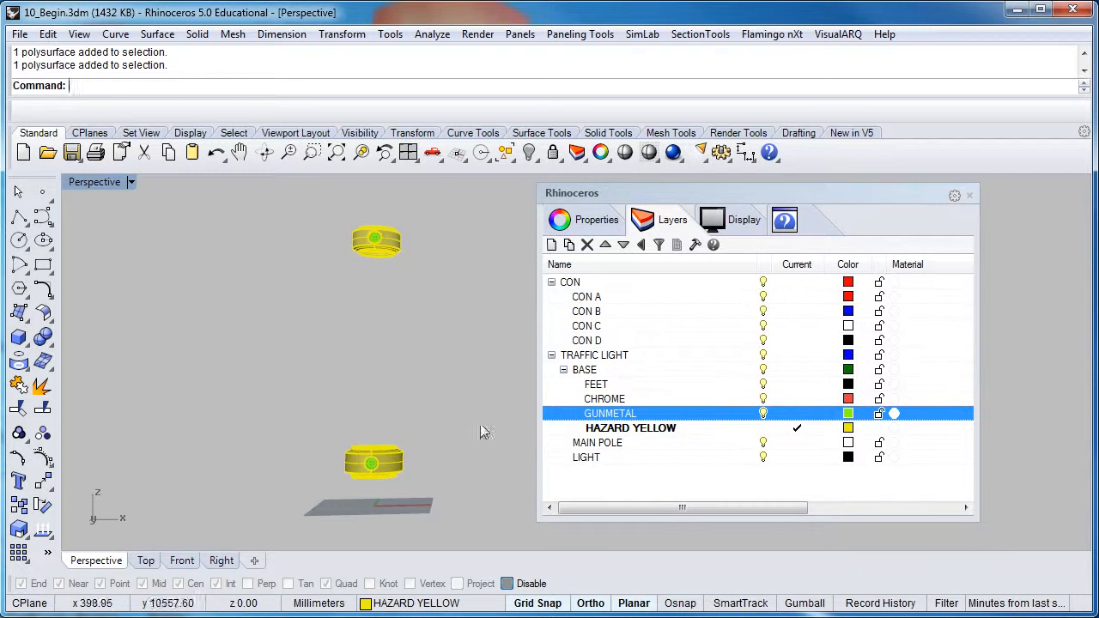
right_click_drag(386, 326, 372, 368)
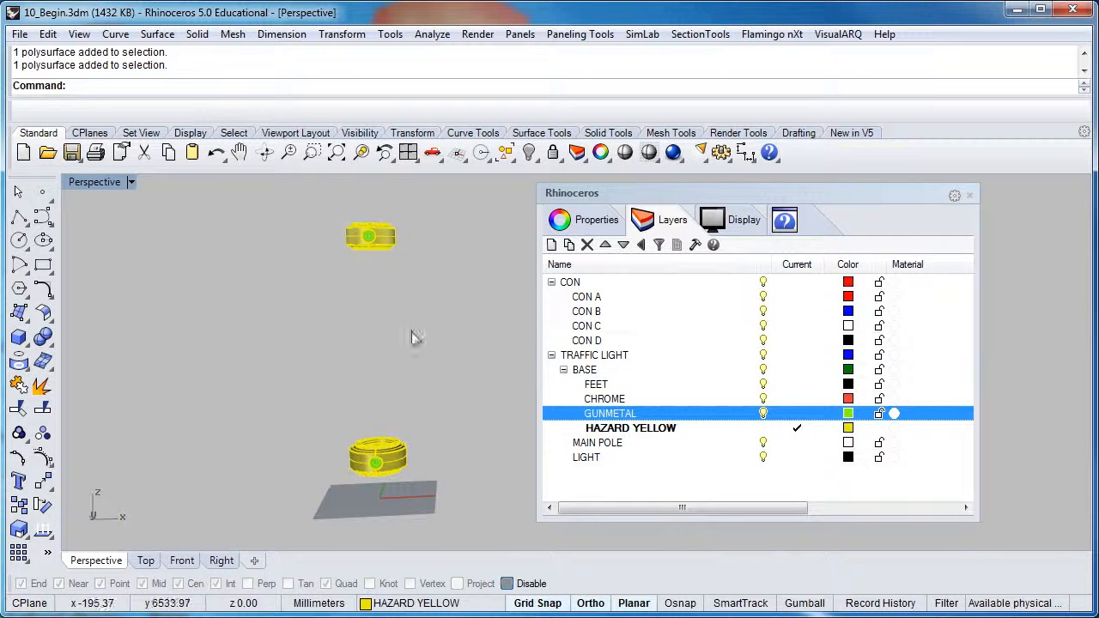
Show all hidden objects of the traffic light base and turn off the CON parent layer.
right_click(529, 153)
right_click_drag(348, 272, 381, 340)
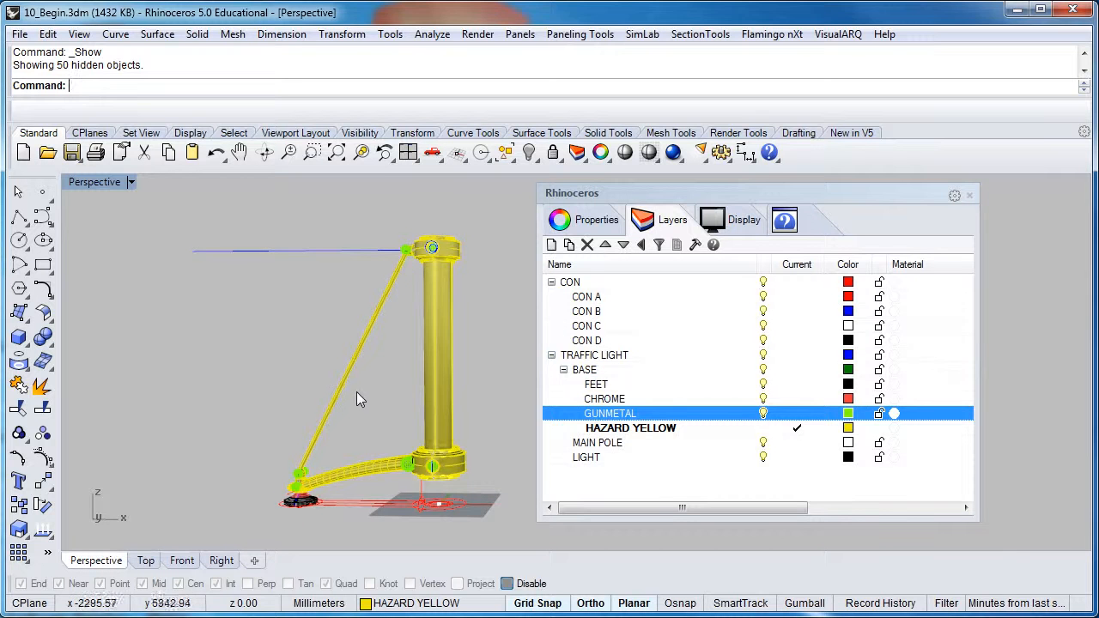
right_click_drag(353, 394, 385, 384)
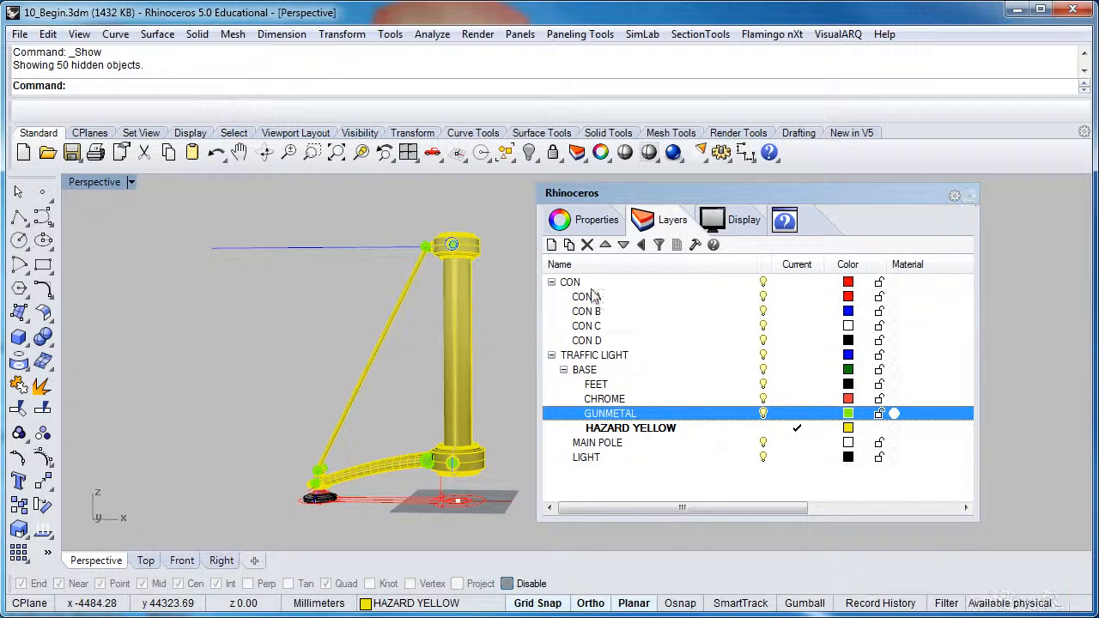
left_click(762, 282)
right_click_drag(422, 364, 399, 377)
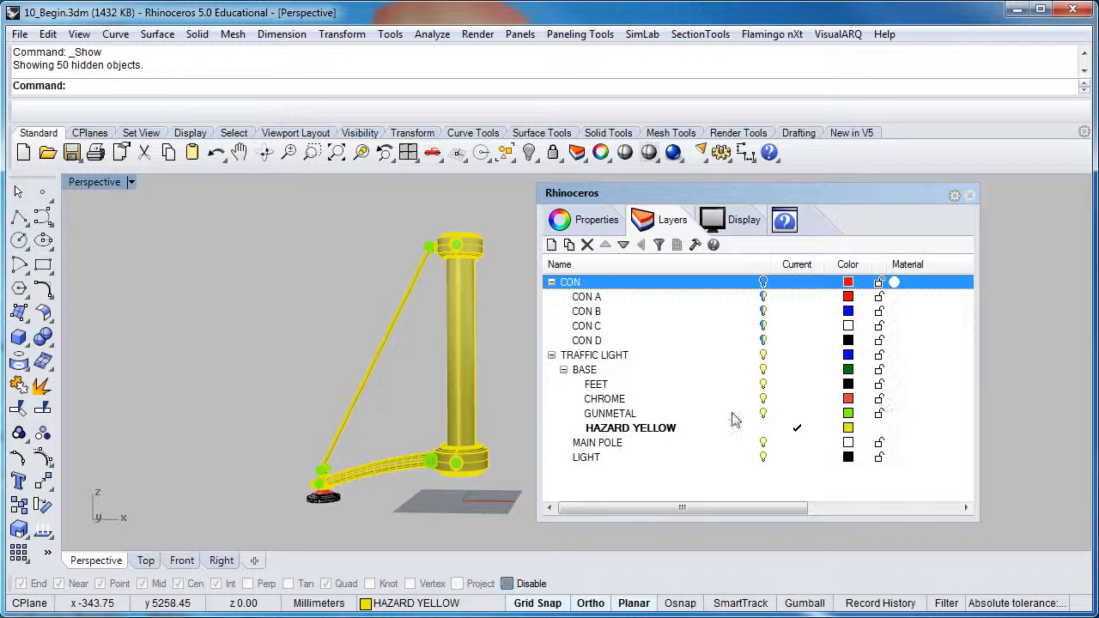
mouse_move(439, 359)
right_mouse_down()
mouse_move(431, 399)
mouse_move(447, 328)
mouse_move(436, 352)
right_mouse_up()
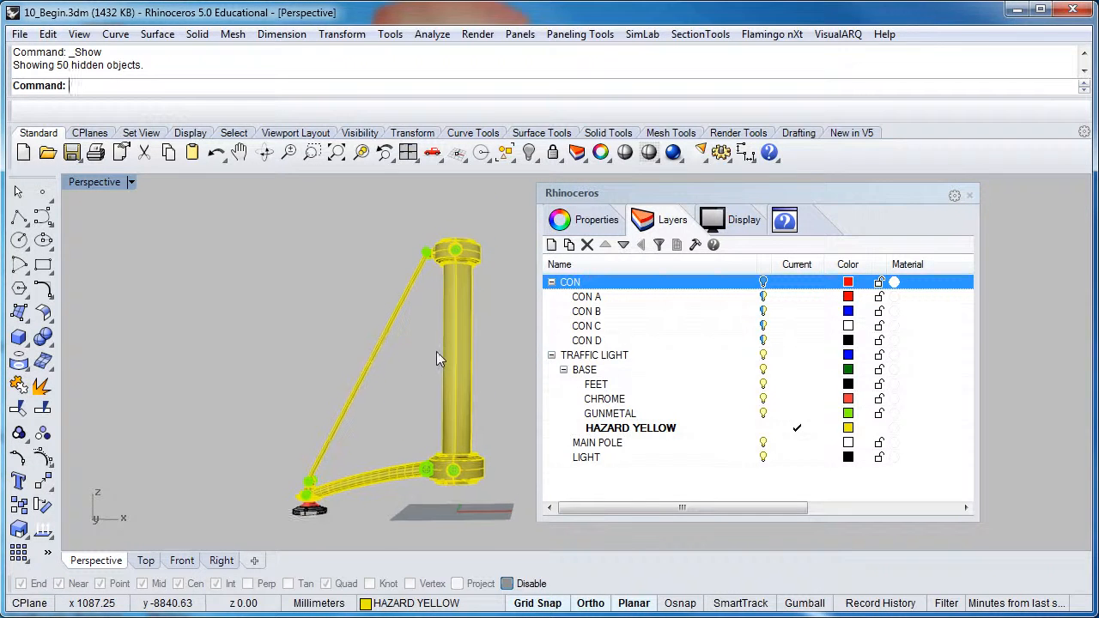